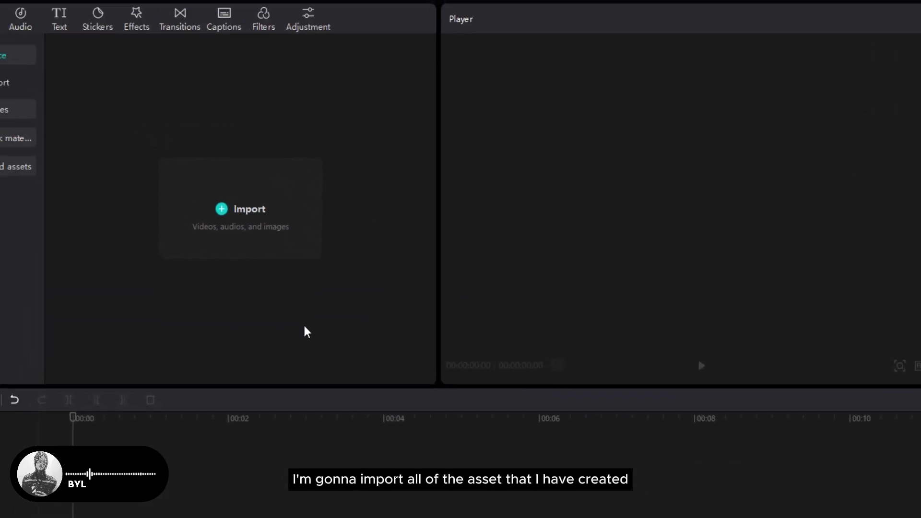
# Import the assets and place the white New Project (1).jpg on the timeline with the New Project.png grid on the track above
pyautogui.click(310, 257)
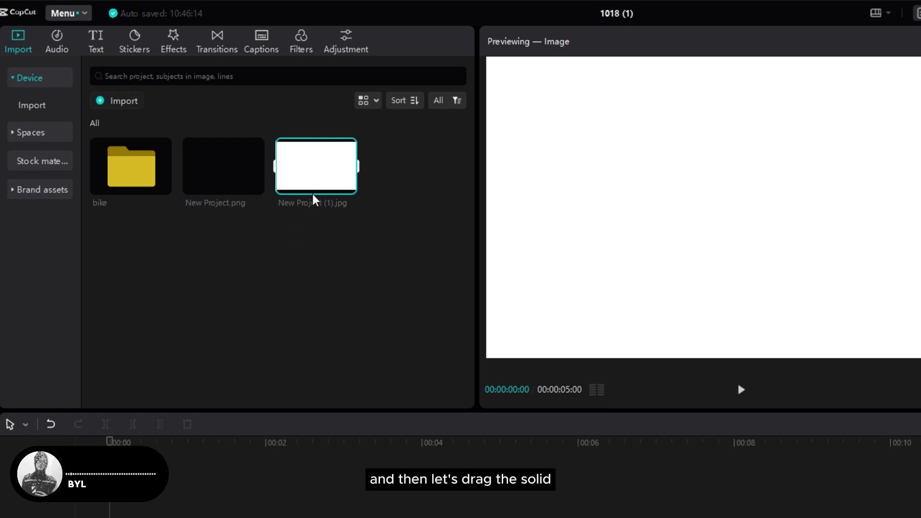
pyautogui.moveTo(316, 175); pyautogui.dragTo(239, 446)
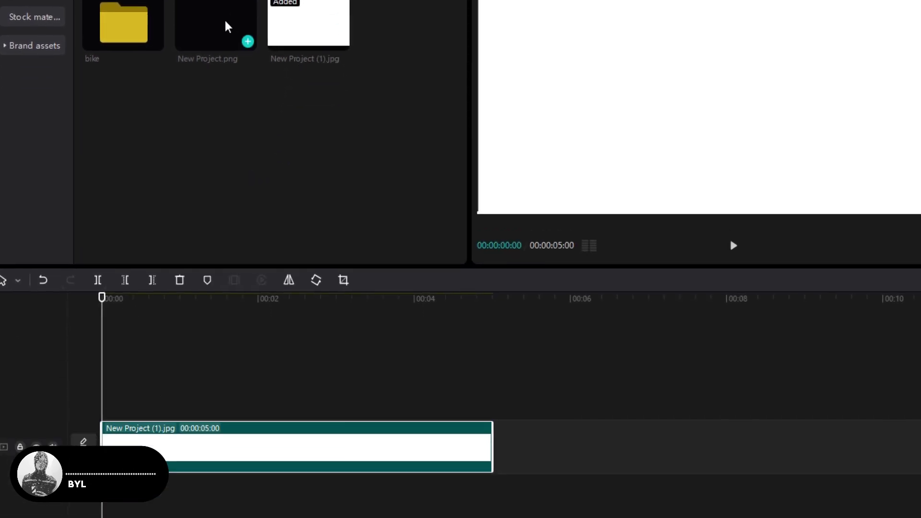
pyautogui.moveTo(228, 26); pyautogui.dragTo(115, 398)
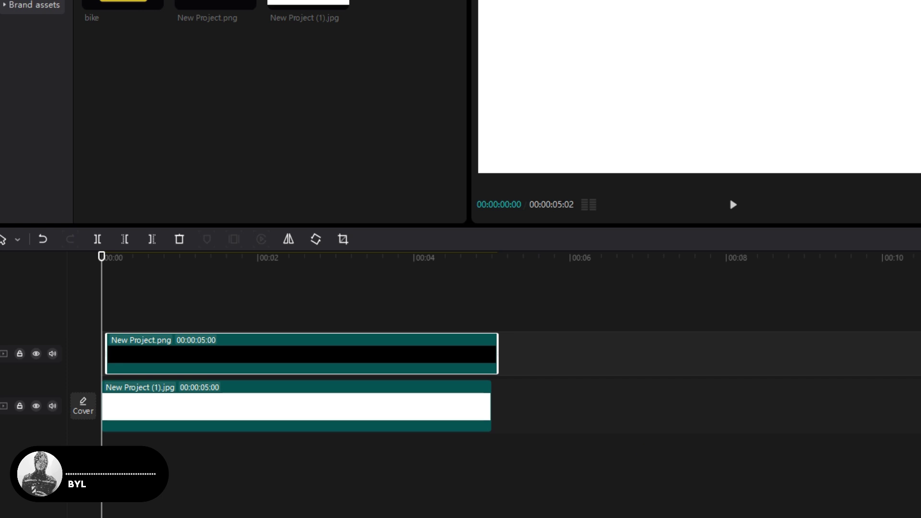
# Extend the grid and white background clips together to about 15 seconds and return the playhead to the start
pyautogui.moveTo(538, 320); pyautogui.dragTo(485, 424)
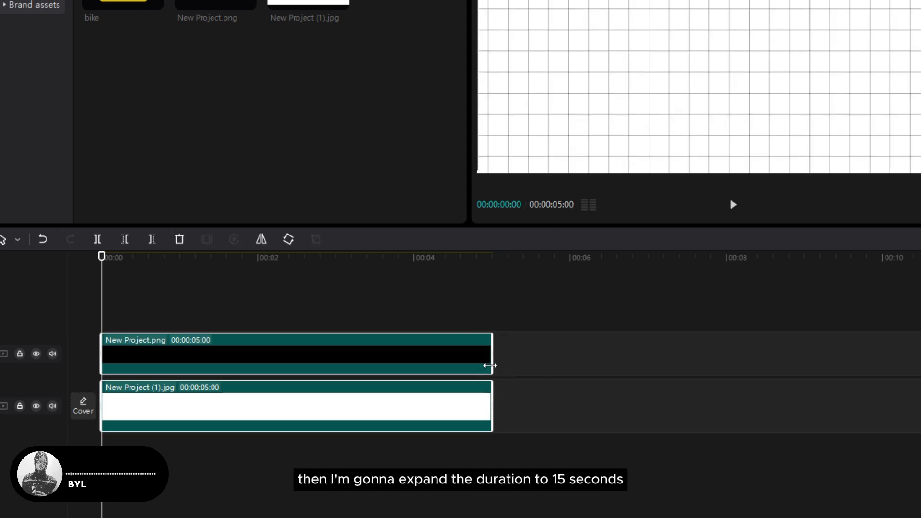
pyautogui.click(498, 368)
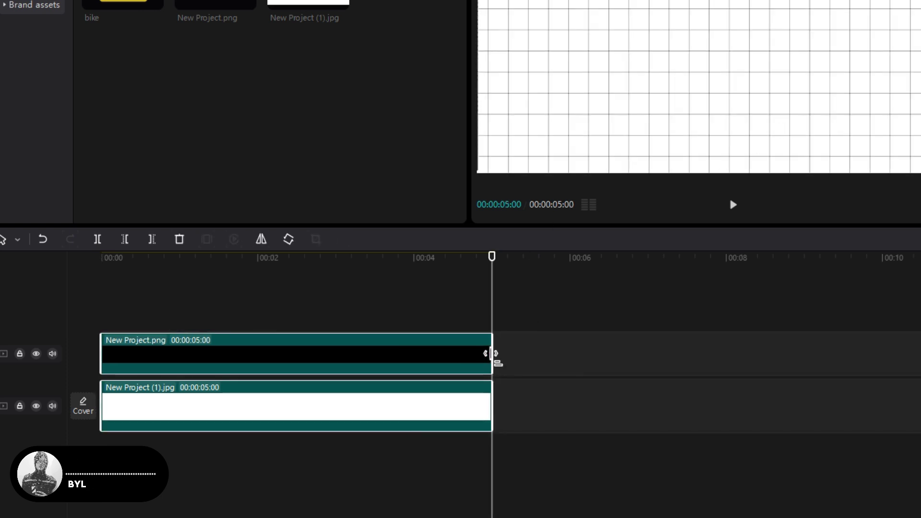
pyautogui.moveTo(487, 351); pyautogui.dragTo(668, 376)
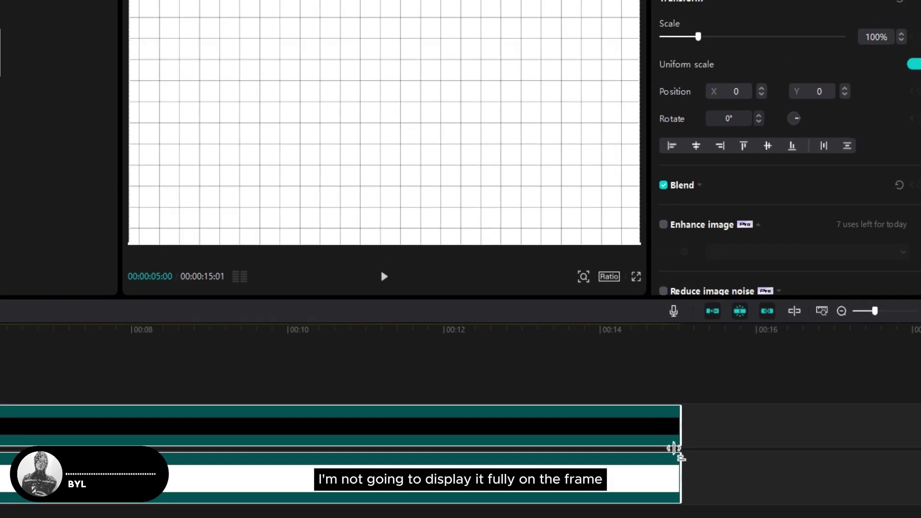
pyautogui.scroll(-1, 369, 515)
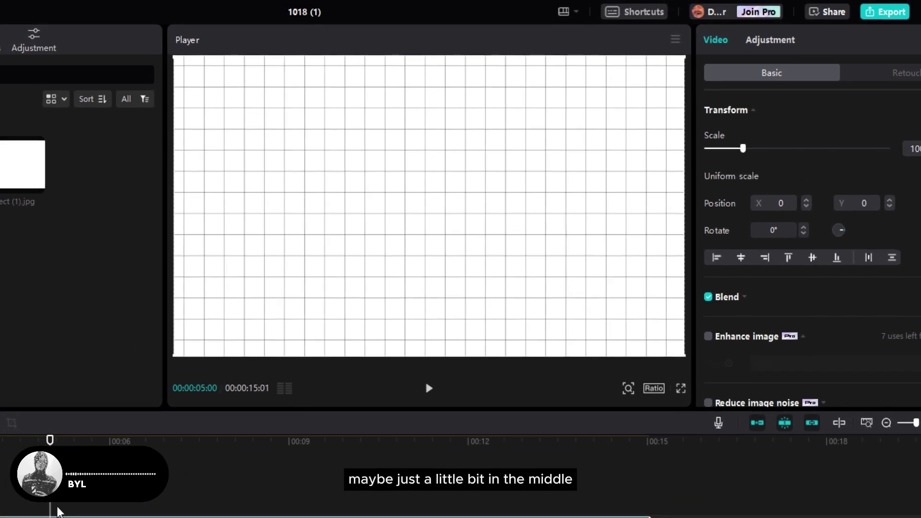
pyautogui.moveTo(53, 508); pyautogui.dragTo(0, 508)
pyautogui.moveTo(1, 442); pyautogui.dragTo(0, 442)
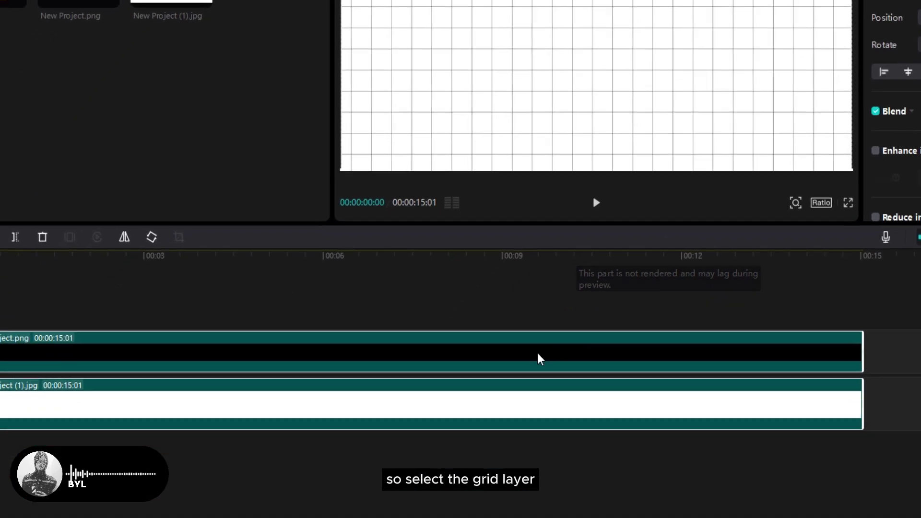
# Apply a circle mask to the grid layer, stretch it to a wide ellipse about 1195 across, and soften its edges with feathering
pyautogui.click(563, 343)
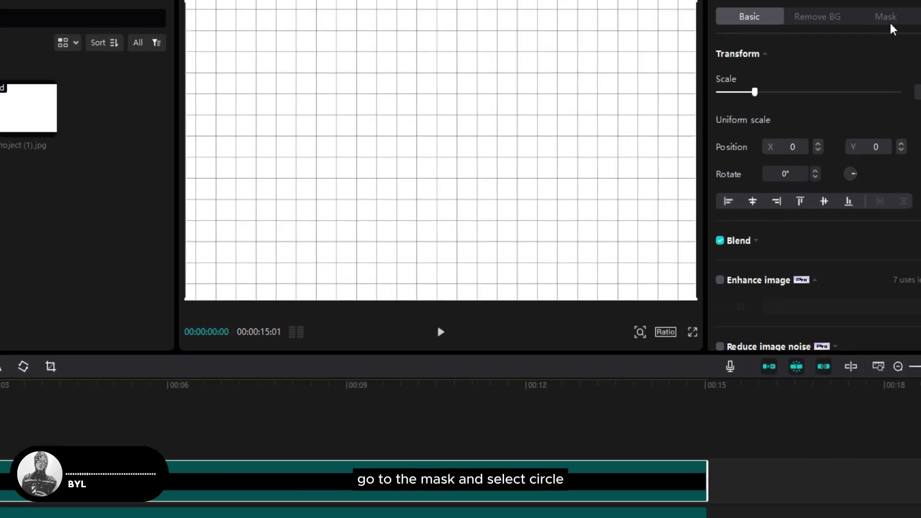
pyautogui.click(883, 15)
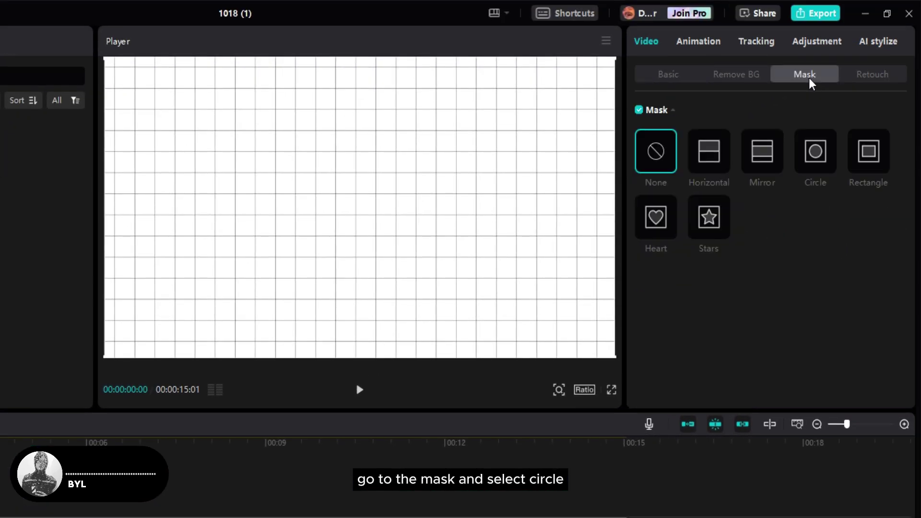
pyautogui.click(821, 159)
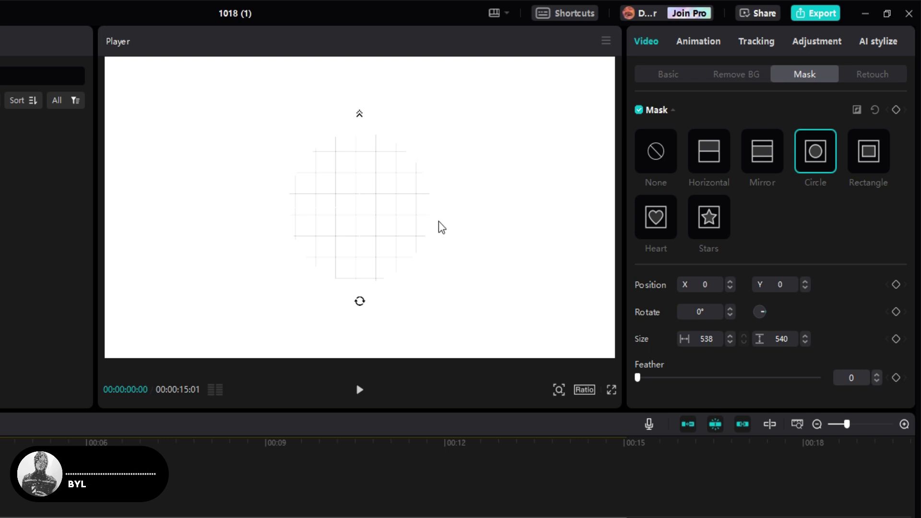
pyautogui.moveTo(460, 213); pyautogui.dragTo(544, 213)
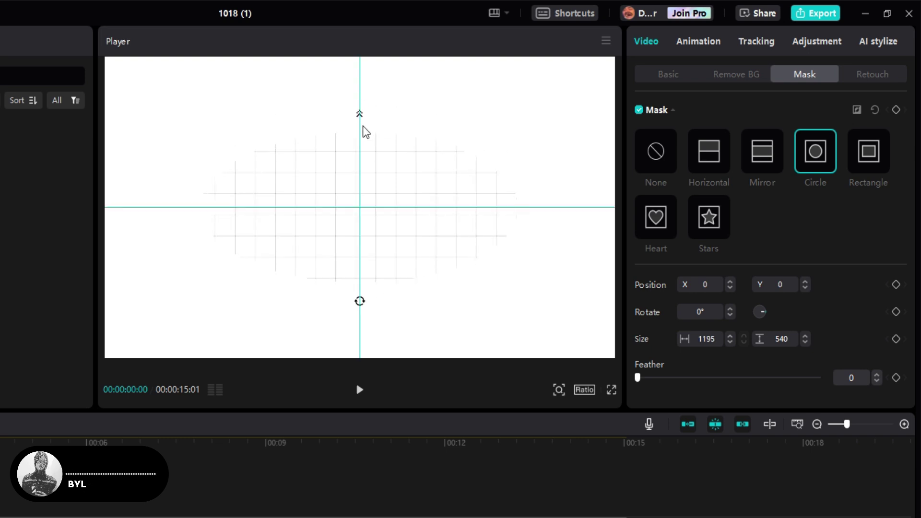
pyautogui.moveTo(360, 111); pyautogui.dragTo(360, 137)
pyautogui.moveTo(358, 284); pyautogui.dragTo(363, 332)
pyautogui.moveTo(396, 278); pyautogui.dragTo(394, 271)
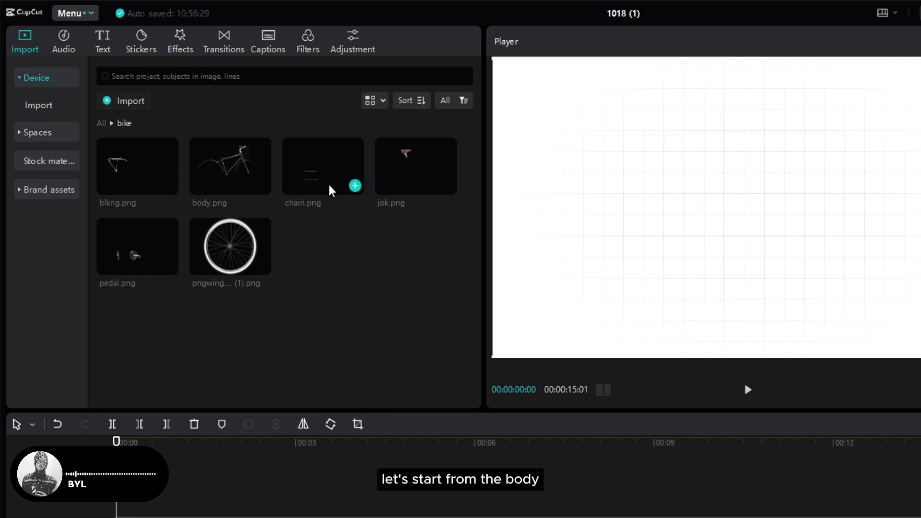
# Place body.png from the bike folder on a track above the grid and add Transform keyframes at the start and about one second
pyautogui.moveTo(240, 165); pyautogui.dragTo(137, 406)
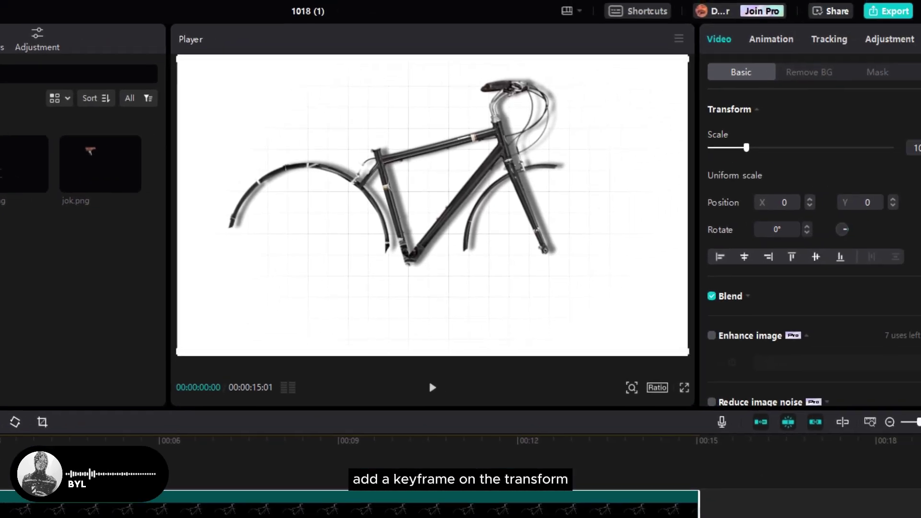
pyautogui.click(896, 111)
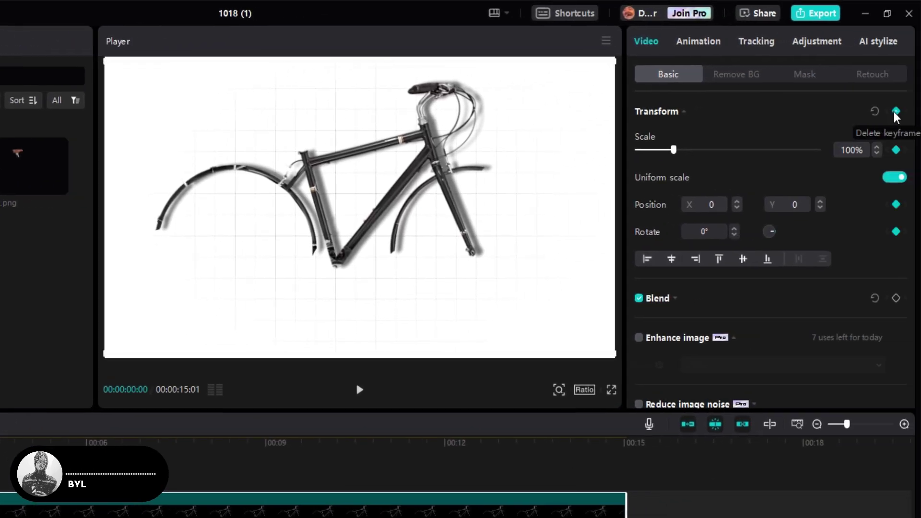
pyautogui.moveTo(116, 274); pyautogui.dragTo(182, 273)
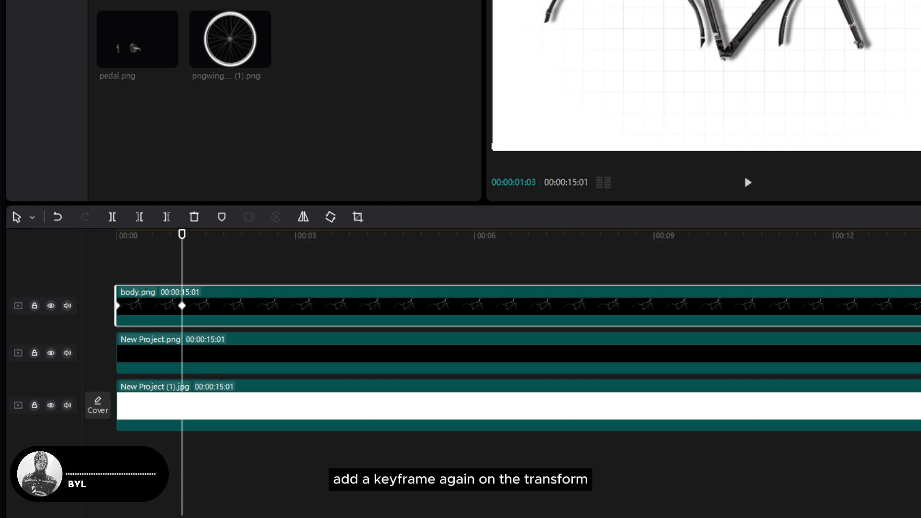
# At the first keyframe, move the bicycle body straight up out of the frame to a Y position of about 1529 and preview its drop-in
pyautogui.press('Home')
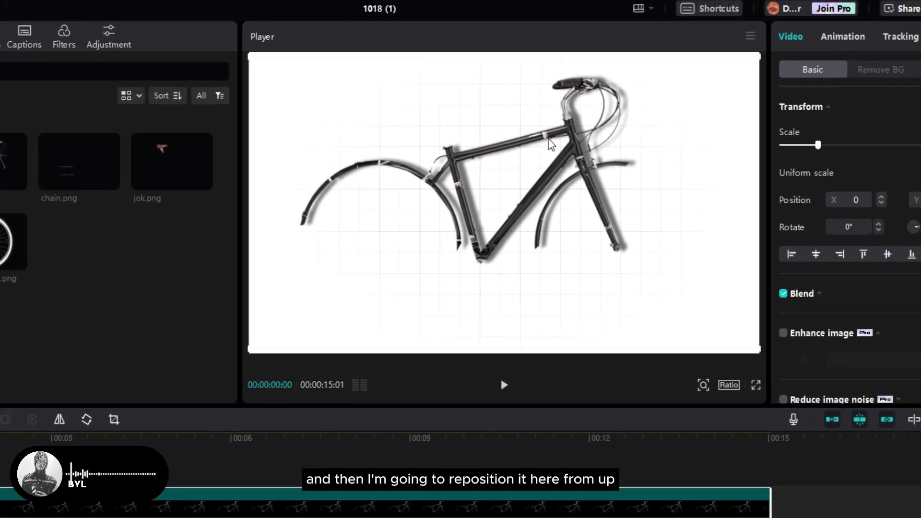
pyautogui.moveTo(594, 216); pyautogui.dragTo(594, 112)
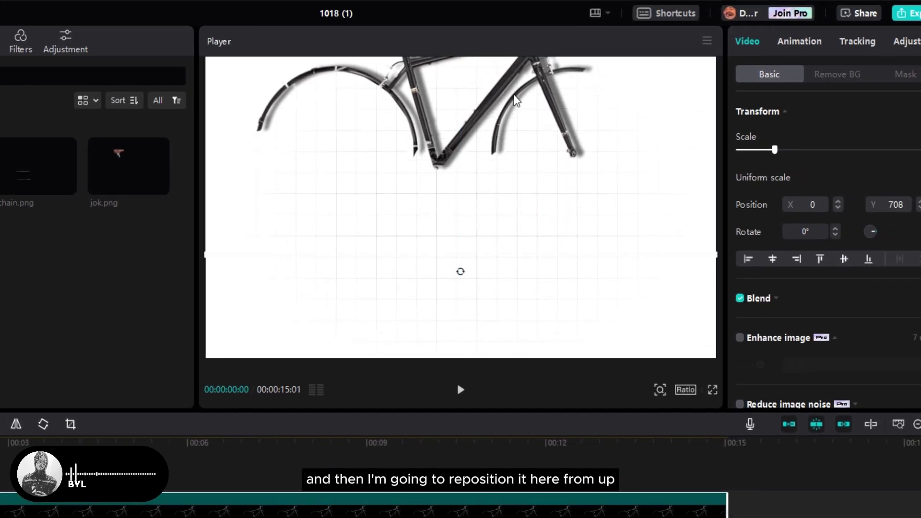
pyautogui.moveTo(438, 161); pyautogui.dragTo(441, 44)
pyautogui.press('space')
pyautogui.press('space')
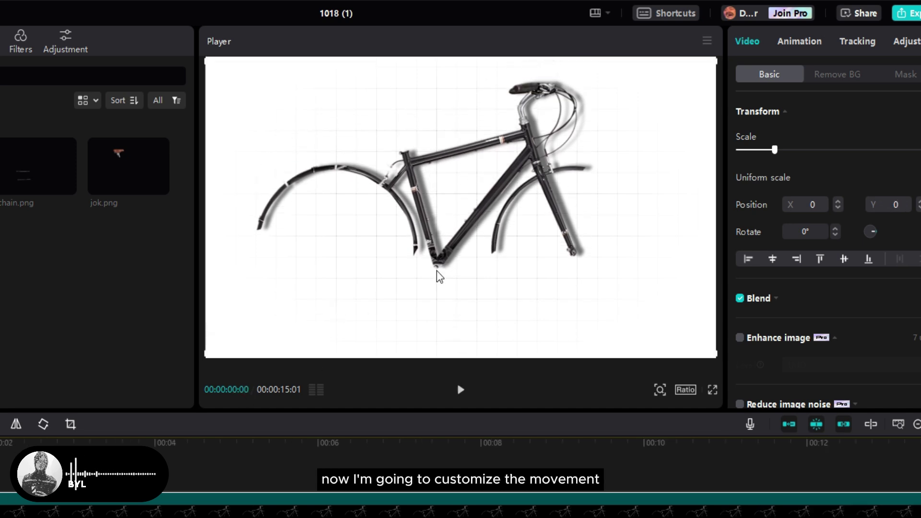
pyautogui.click(445, 253)
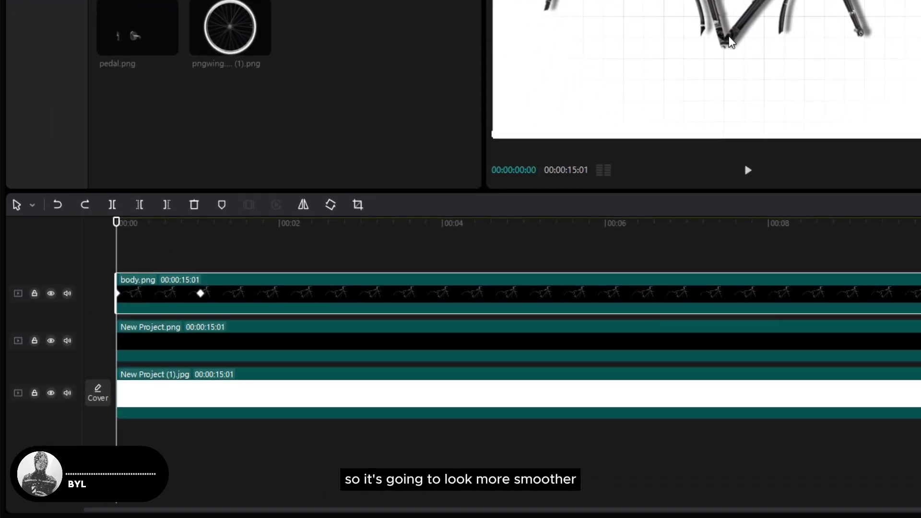
pyautogui.moveTo(747, 4); pyautogui.dragTo(748, 0)
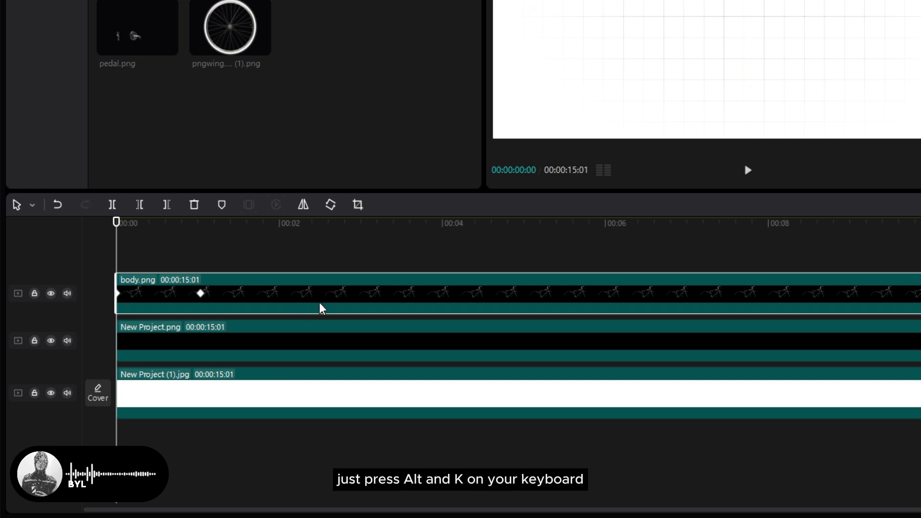
# Show the body clip's keyframe graphs and apply the Ease curve to the end keyframe of its y position
pyautogui.hotkey('alt', 'k')
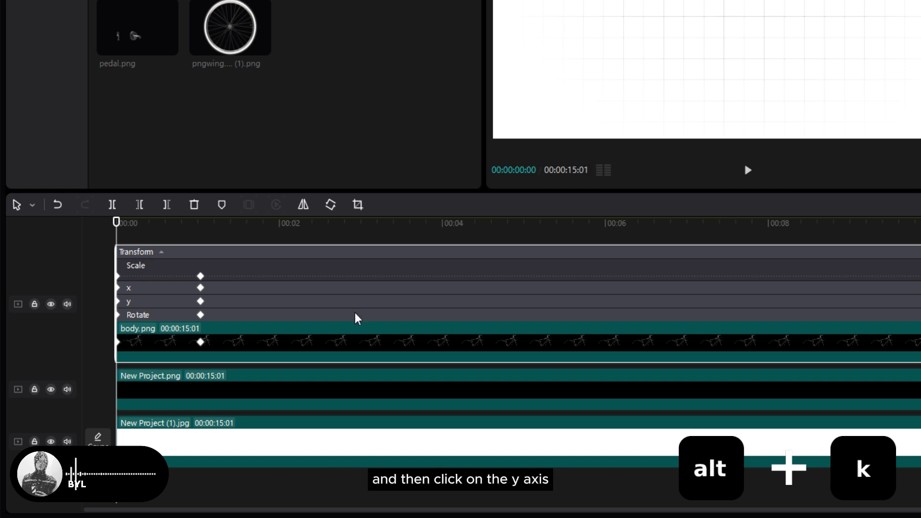
pyautogui.click(182, 305)
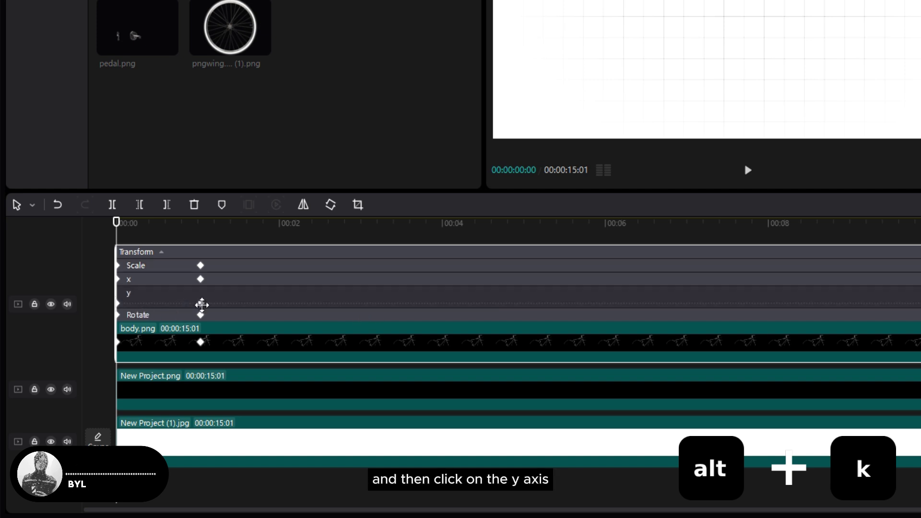
pyautogui.rightClick(200, 304)
pyautogui.click(223, 318)
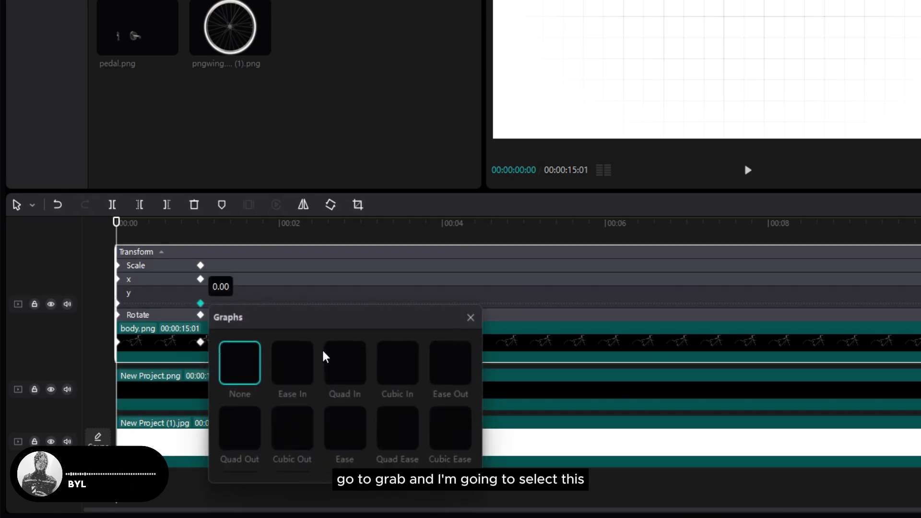
pyautogui.click(365, 442)
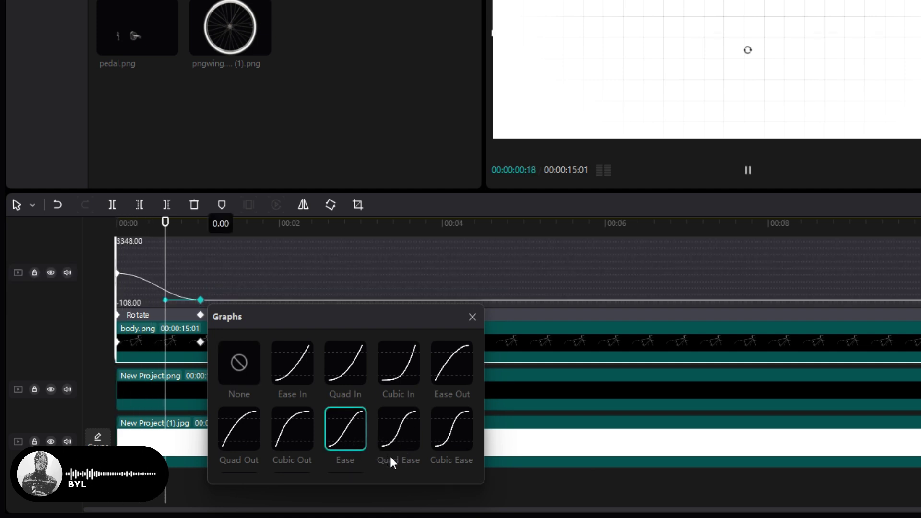
# Lengthen the first y keyframe's curve handle for a smoother ease and play back the body's movement
pyautogui.click(120, 273)
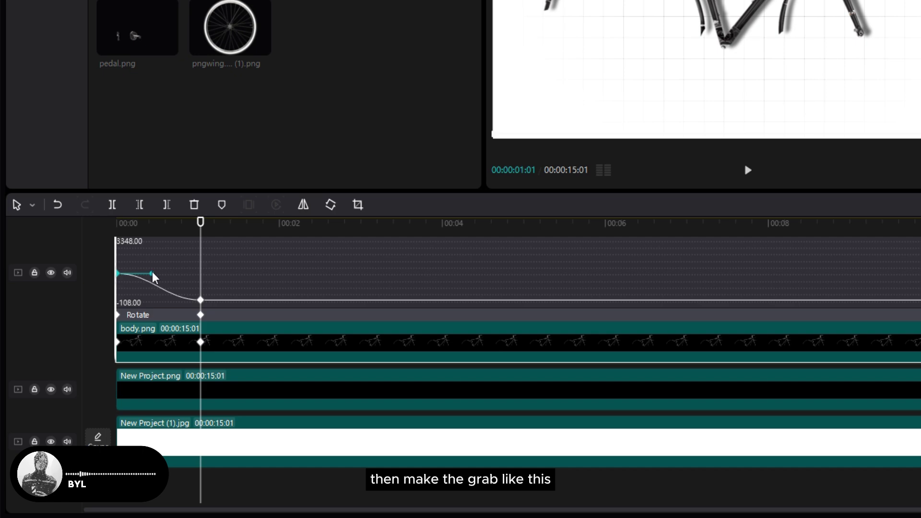
pyautogui.moveTo(158, 273); pyautogui.dragTo(174, 273)
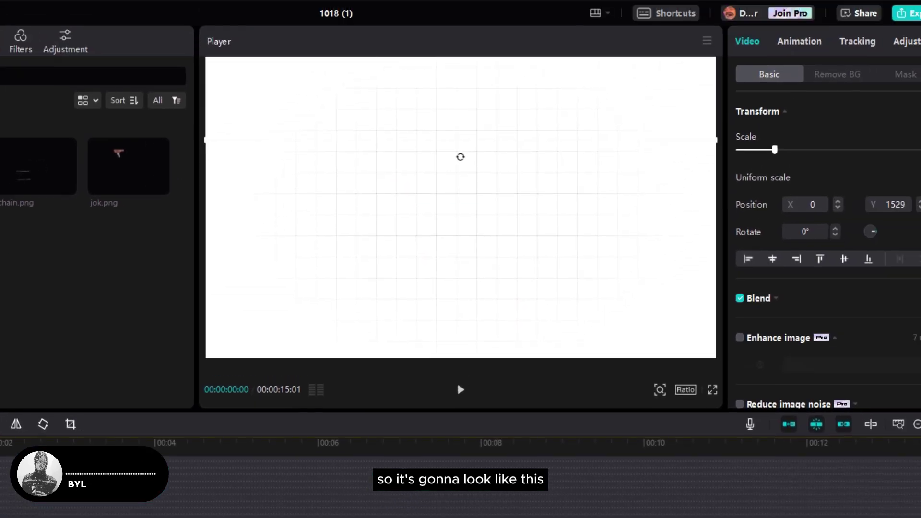
pyautogui.press('space')
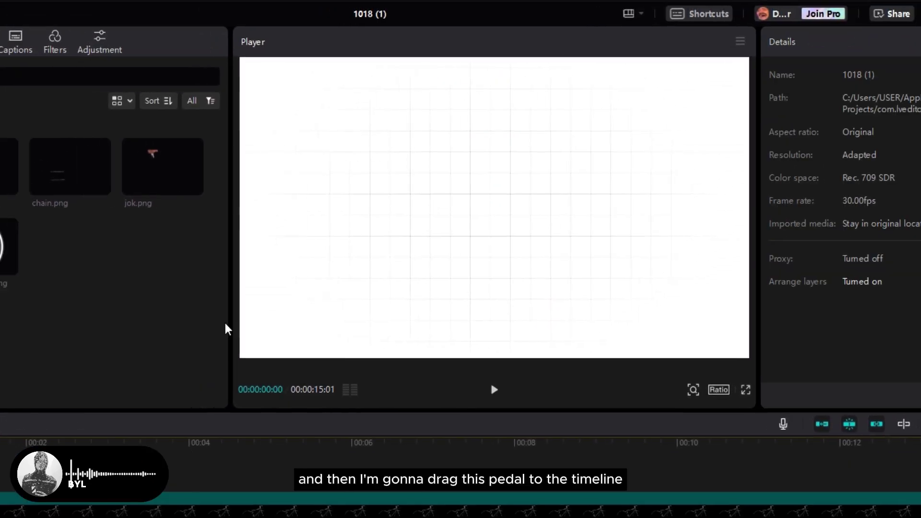
# Place pedal.png on a track above the body and extend it to the end of the other clips
pyautogui.moveTo(47, 257); pyautogui.dragTo(144, 479)
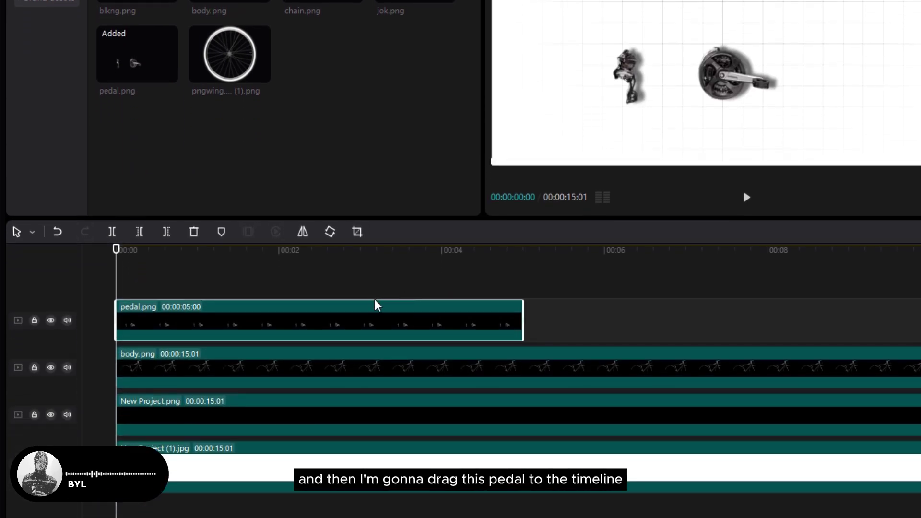
pyautogui.scroll(-1, 378, 307)
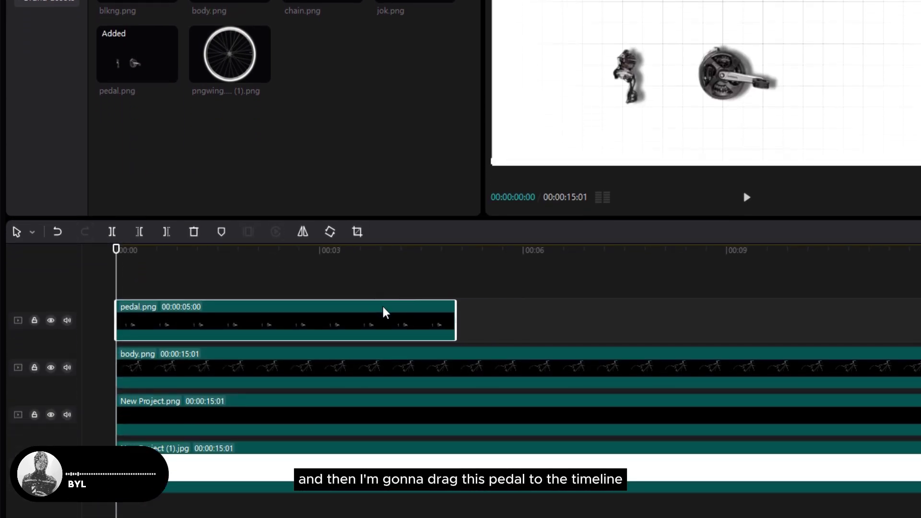
pyautogui.moveTo(456, 320); pyautogui.dragTo(790, 353)
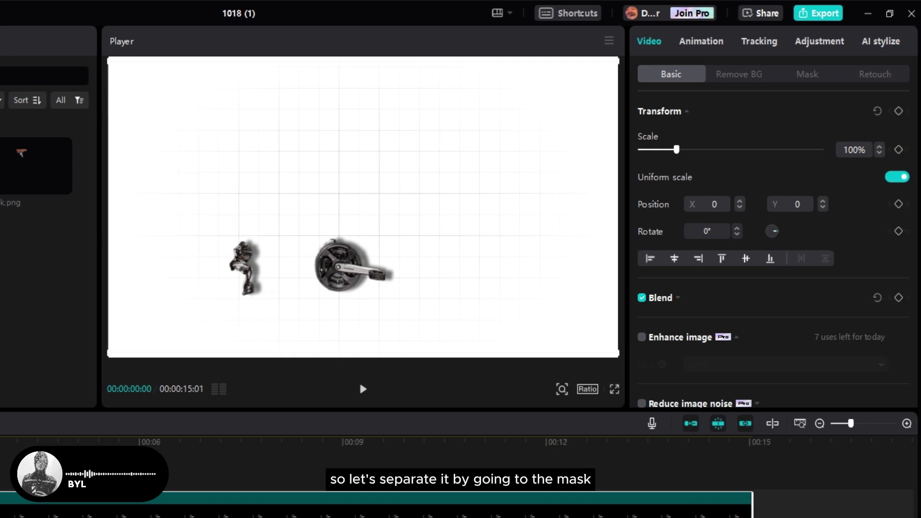
# Apply a Horizontal mask to the pedal layer, rotate it to -90°, and shift it to about X -238 to keep only the derailleur
pyautogui.click(806, 77)
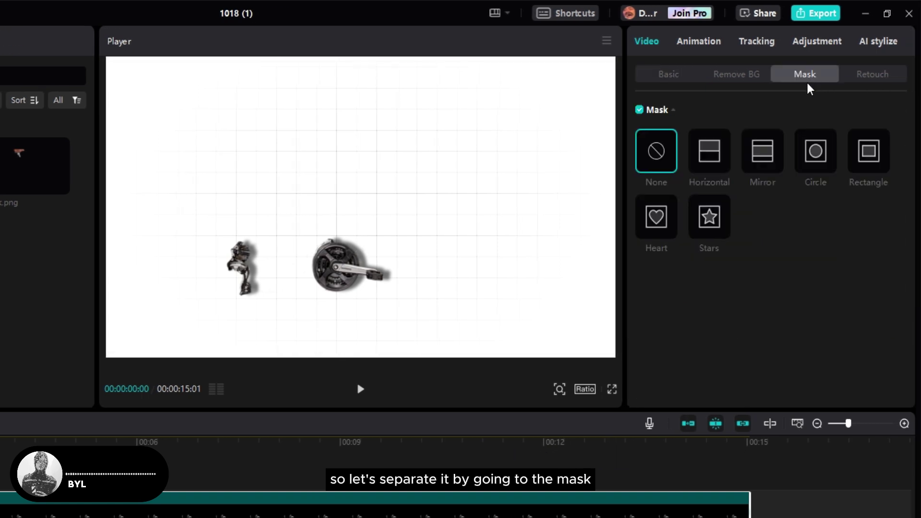
pyautogui.click(718, 155)
pyautogui.moveTo(355, 233); pyautogui.dragTo(317, 235)
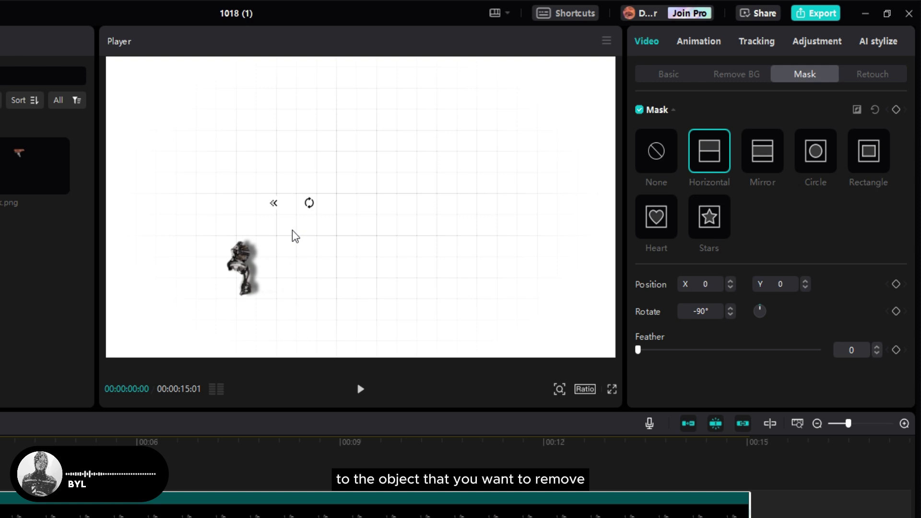
pyautogui.moveTo(312, 289)
pyautogui.mouseDown()
pyautogui.moveTo(384, 292)
pyautogui.moveTo(297, 290)
pyautogui.mouseUp()
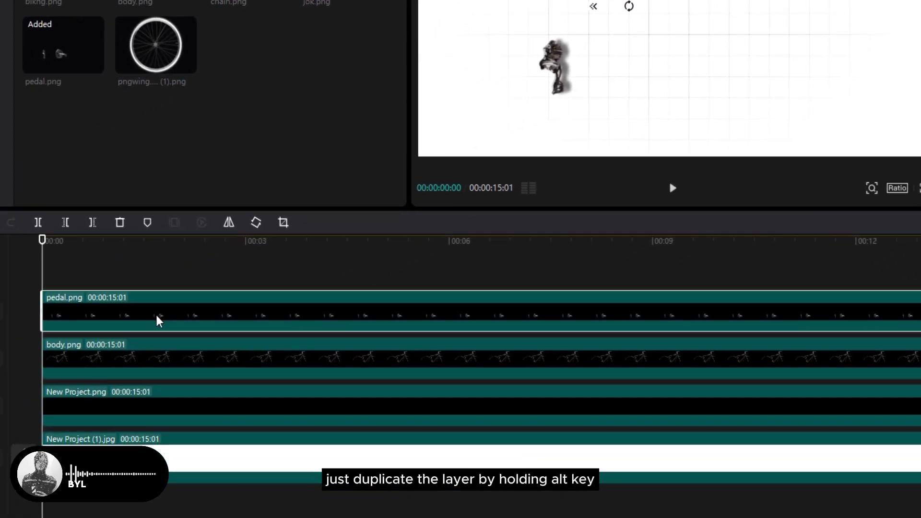
# Duplicate the pedal layer onto the track above, reverse the copy's mask to keep only the crankset, and check the original layer's visibility
pyautogui.keyDown('alt'); pyautogui.moveTo(231, 309); pyautogui.dragTo(232, 281); pyautogui.keyUp('alt')
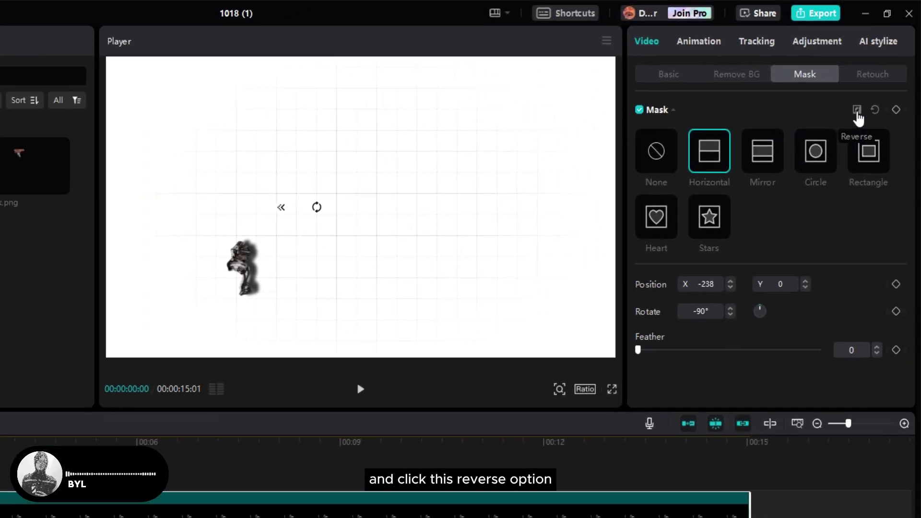
pyautogui.click(857, 111)
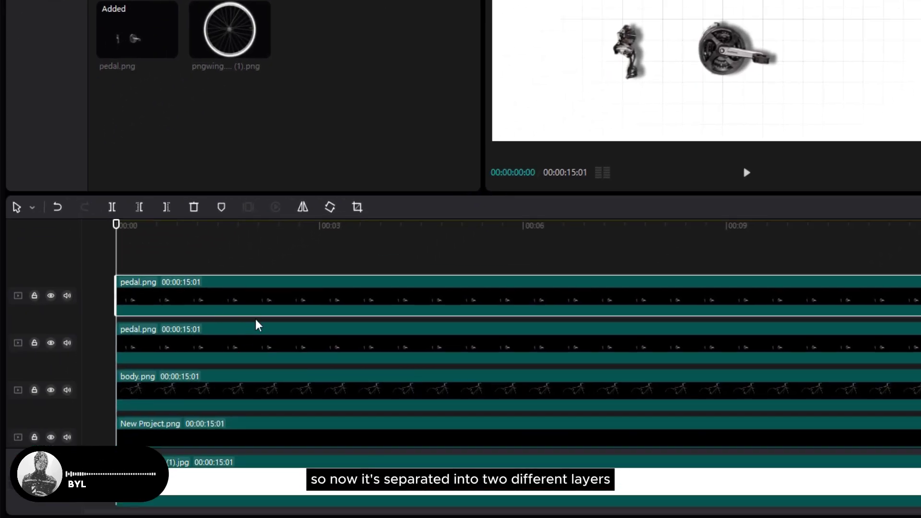
pyautogui.click(202, 361)
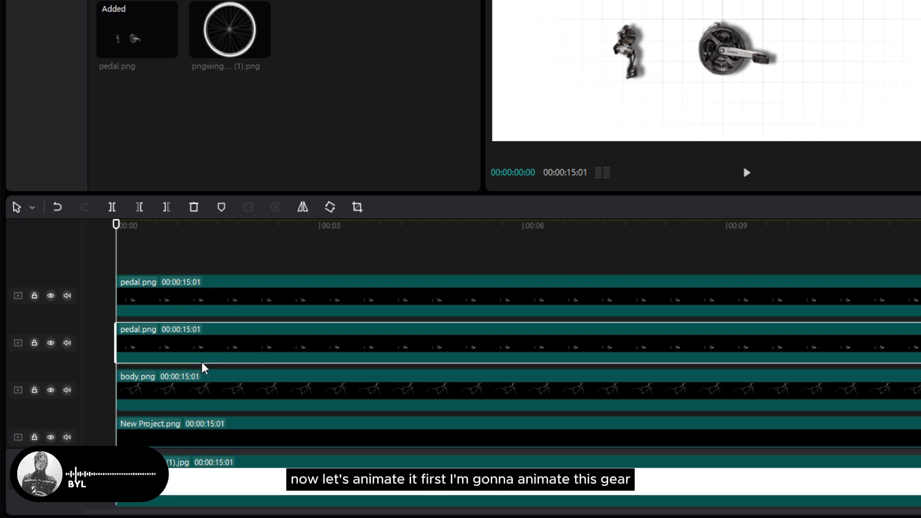
pyautogui.click(51, 342)
pyautogui.click(51, 343)
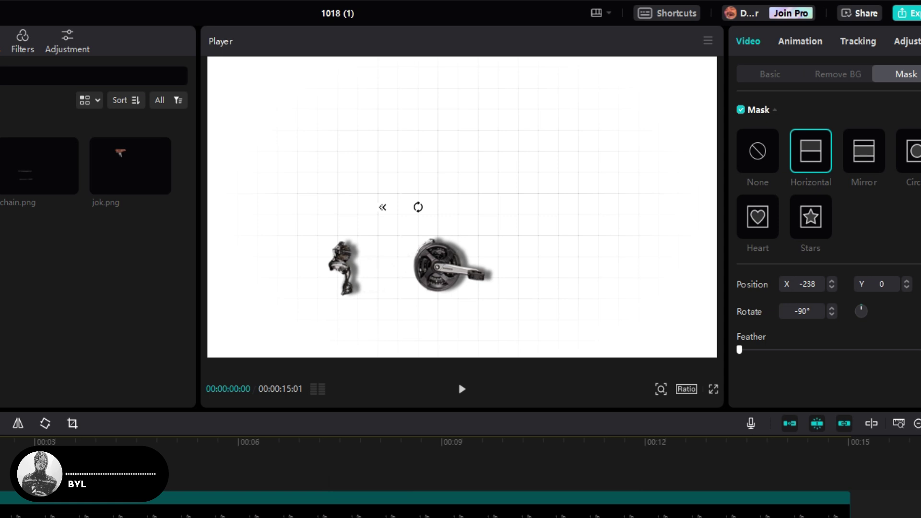
# Trim the start of both pedal clips to 00:00:01:06
pyautogui.moveTo(98, 306); pyautogui.dragTo(214, 291)
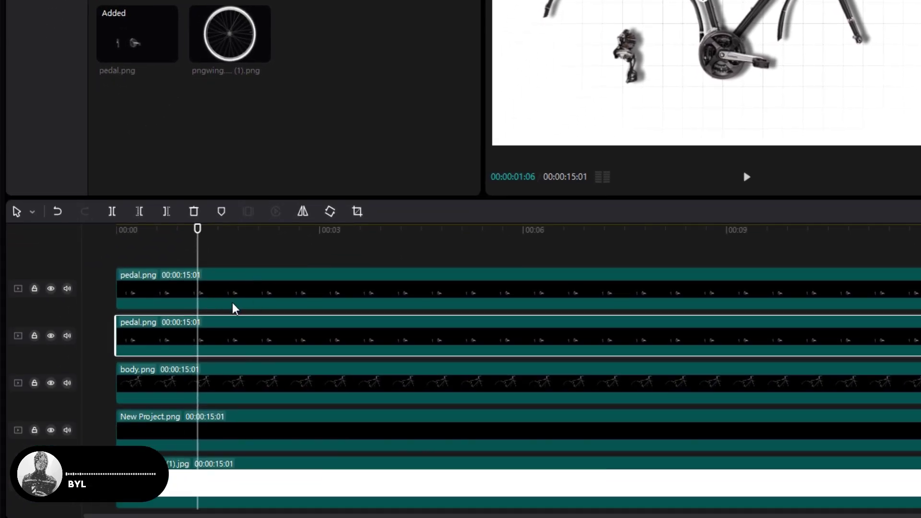
pyautogui.press('q')
pyautogui.press('w')
pyautogui.click(233, 308)
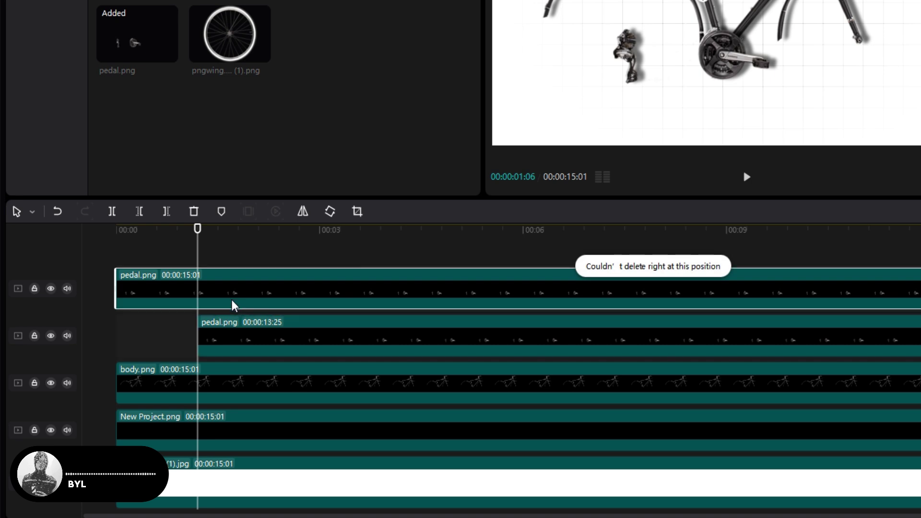
pyautogui.press('q')
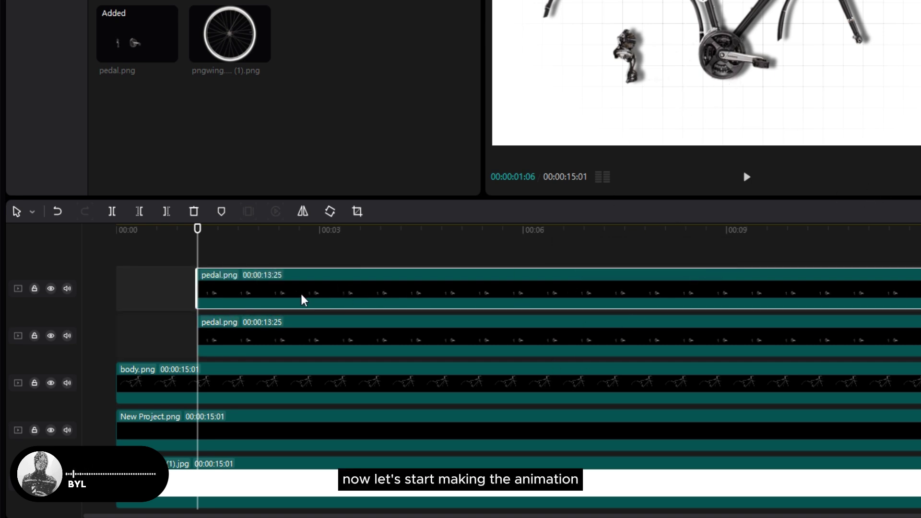
# Apply the Slide Down in-animation to the derailleur's pedal clip with a duration of 1 second
pyautogui.click(231, 341)
pyautogui.click(52, 336)
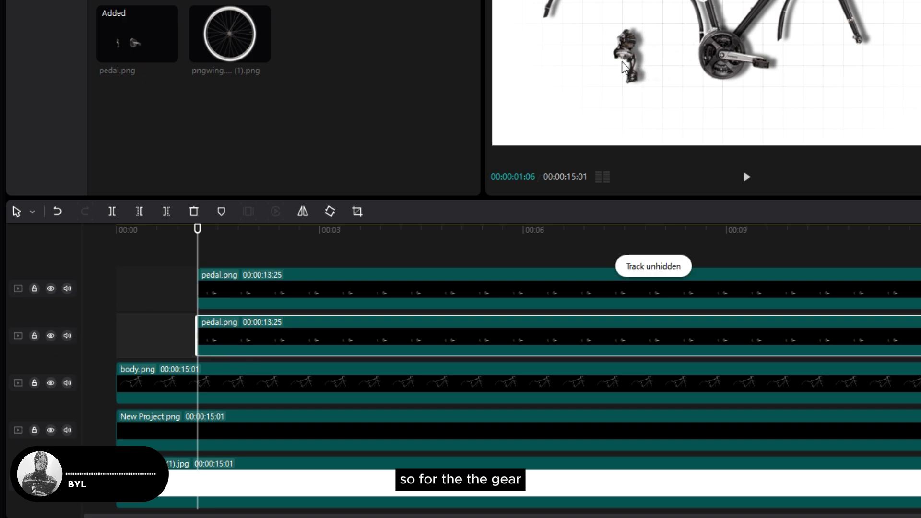
pyautogui.hotkey('ctrl', 'z')
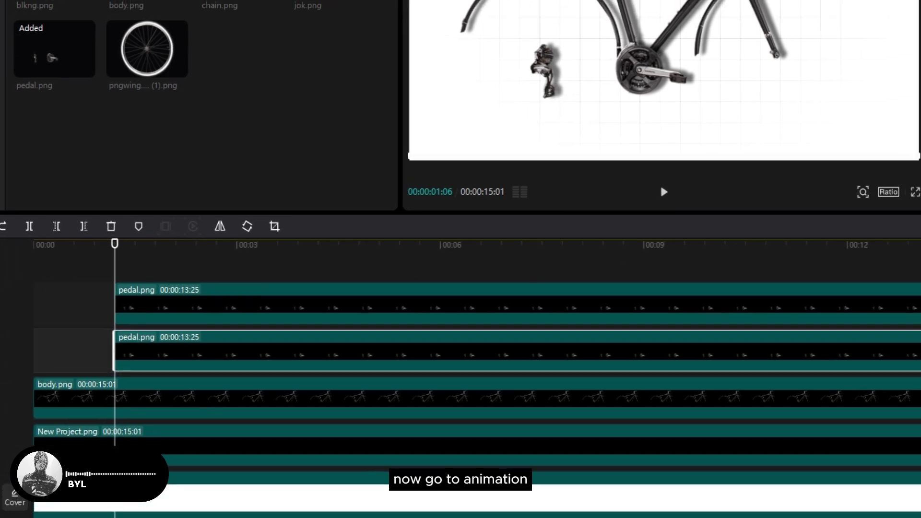
pyautogui.click(726, 24)
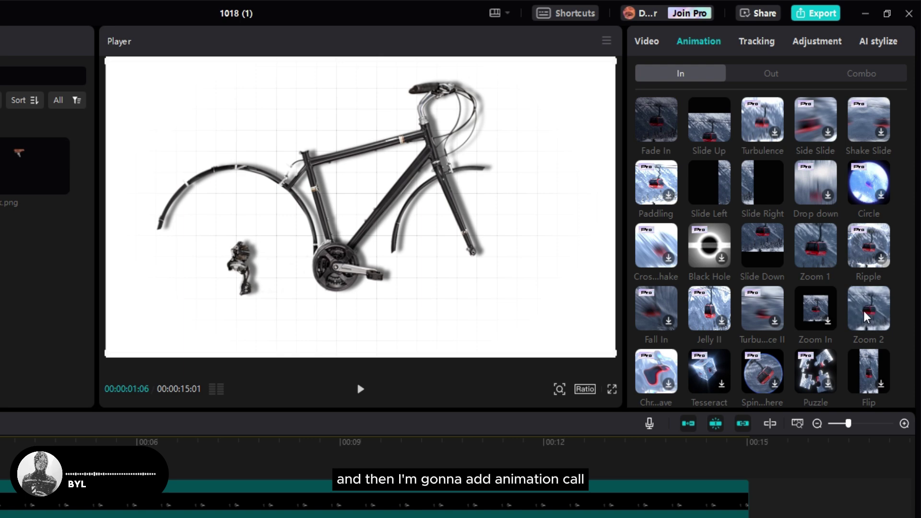
pyautogui.scroll(-3, 711, 312)
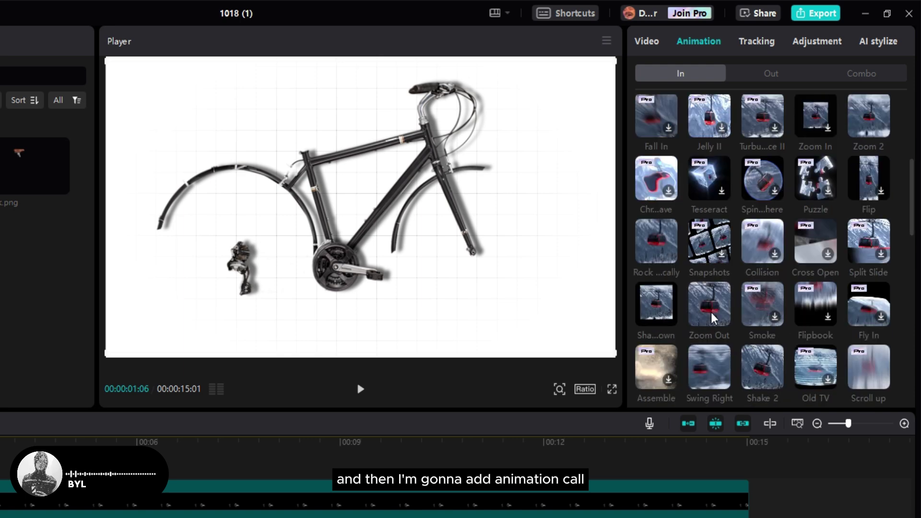
pyautogui.scroll(3, 711, 312)
pyautogui.click(761, 309)
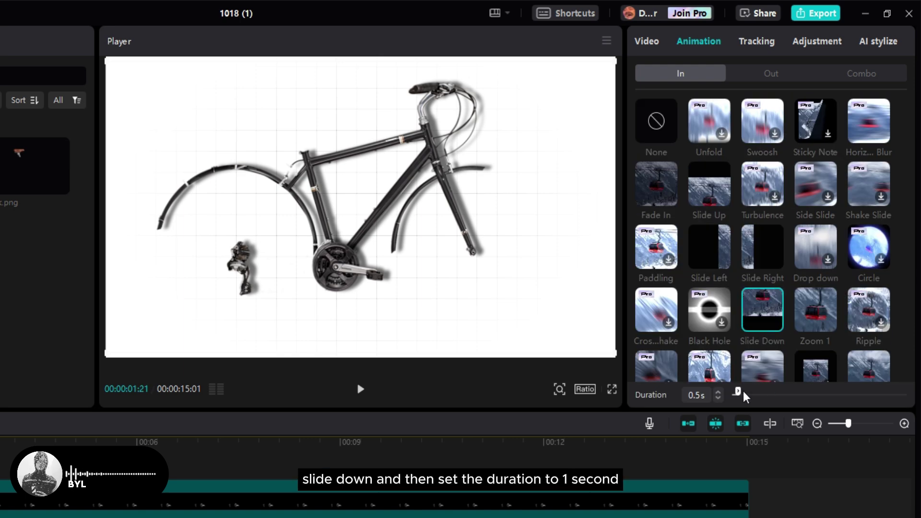
pyautogui.moveTo(738, 393); pyautogui.dragTo(744, 393)
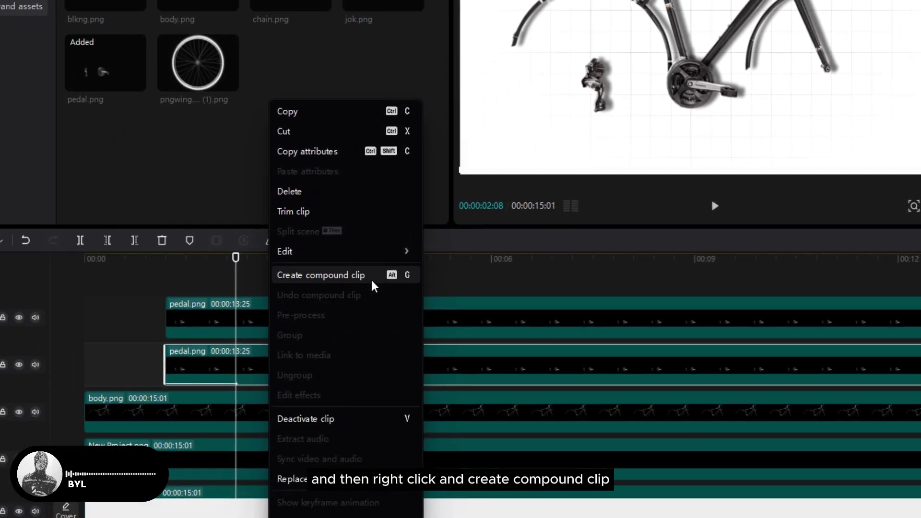
# Turn the derailleur clip into a compound clip and add a reversed Horizontal mask with its edge moved down to the derailleur's upper end
pyautogui.click(373, 285)
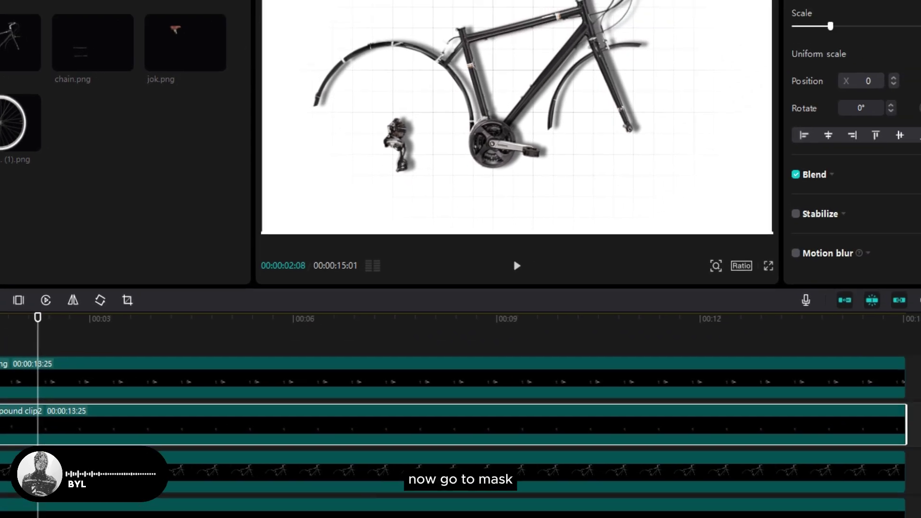
pyautogui.click(828, 53)
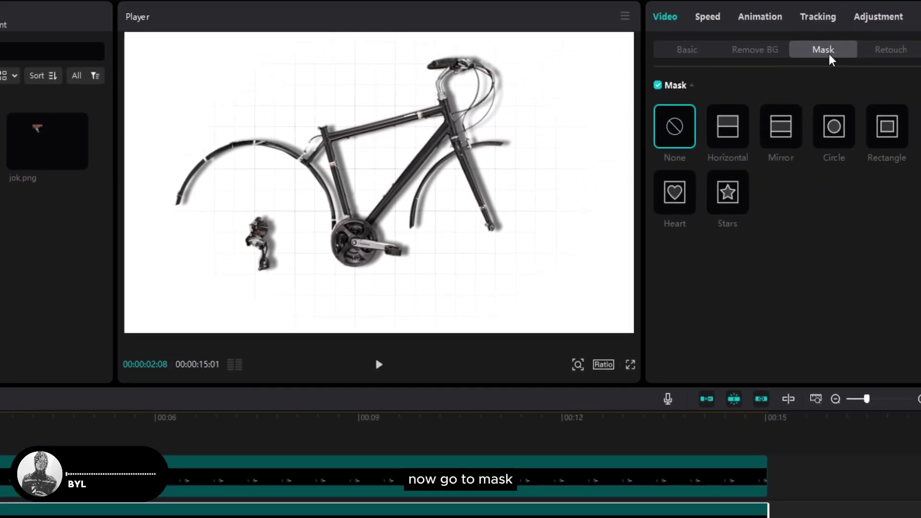
pyautogui.click(713, 143)
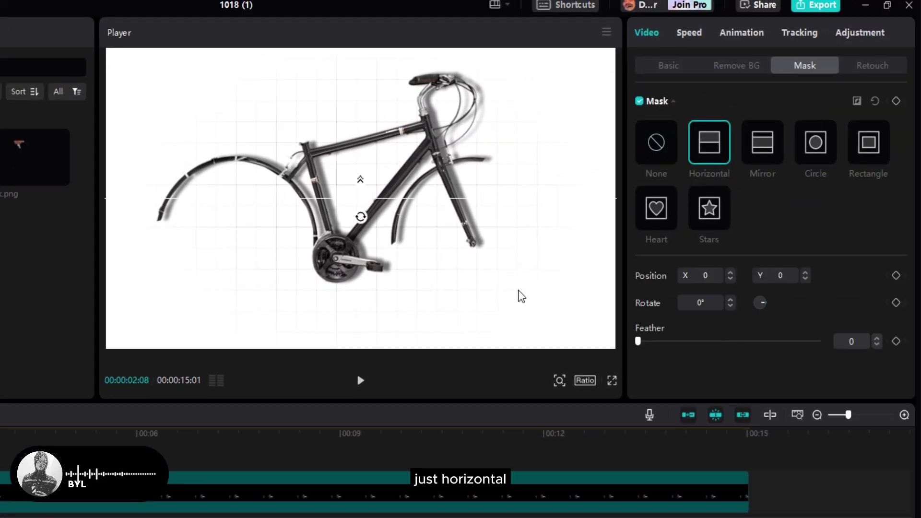
pyautogui.click(857, 102)
pyautogui.moveTo(263, 202); pyautogui.dragTo(260, 235)
# Step back through the frames of the derailleur's slide-in to check how the mask reveals it
pyautogui.click(675, 69)
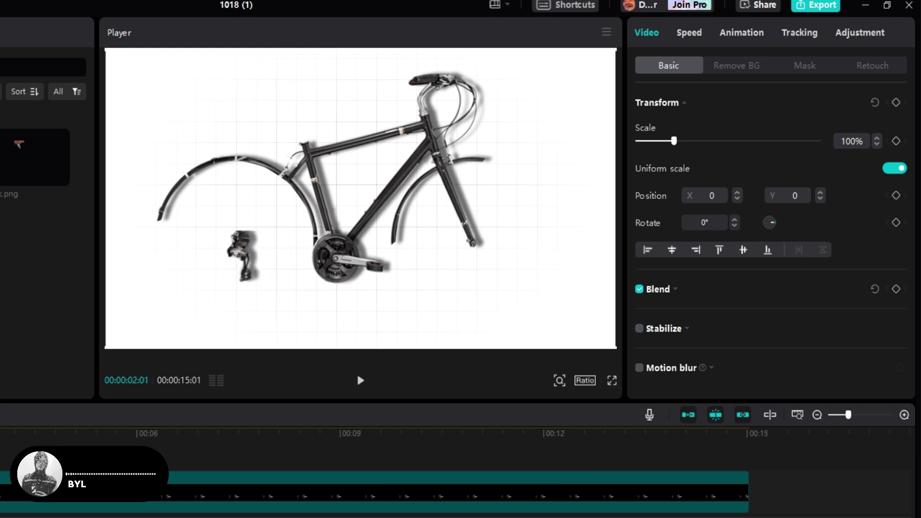
pyautogui.press('Left')
pyautogui.press('Left')
pyautogui.press('Left')
pyautogui.press('Left')
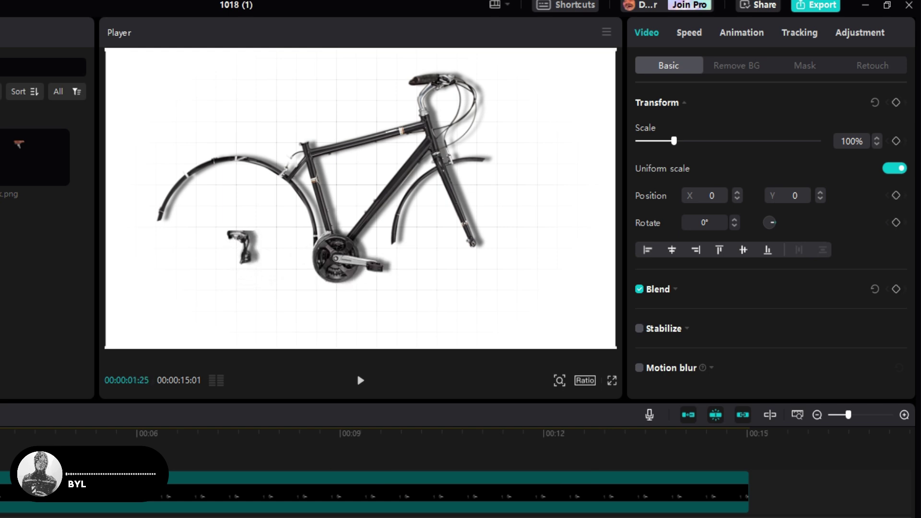
pyautogui.press('Left')
pyautogui.press('Left')
# Go to the start of the crankset's pedal clip at 00:00:01:06 and move the crankset to the centre of the canvas
pyautogui.click(91, 493)
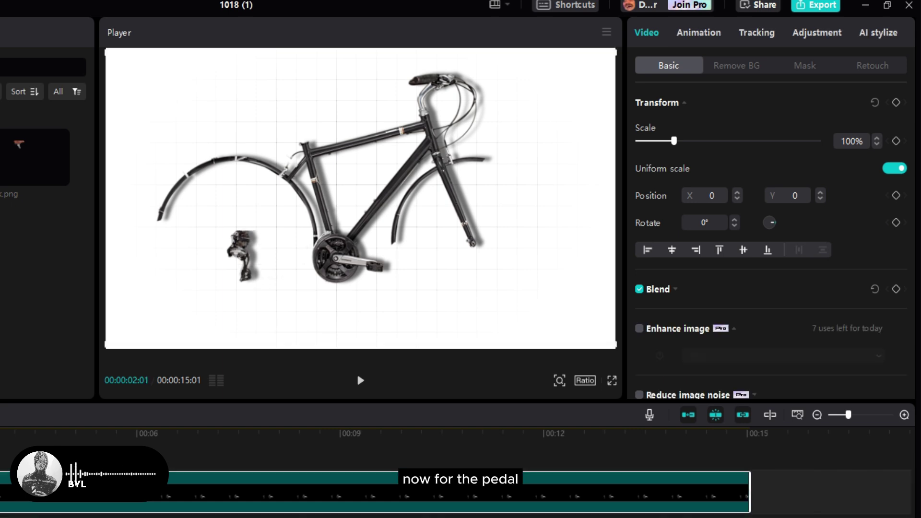
pyautogui.press('Left')
pyautogui.press('Left')
pyautogui.press('Left')
pyautogui.press('Left')
pyautogui.press('Left')
pyautogui.press('Left')
pyautogui.press('Left')
pyautogui.press('Left')
pyautogui.press('Left')
pyautogui.press('Left')
pyautogui.press('Left')
pyautogui.press('Left')
pyautogui.press('Left')
pyautogui.press('Left')
pyautogui.press('Left')
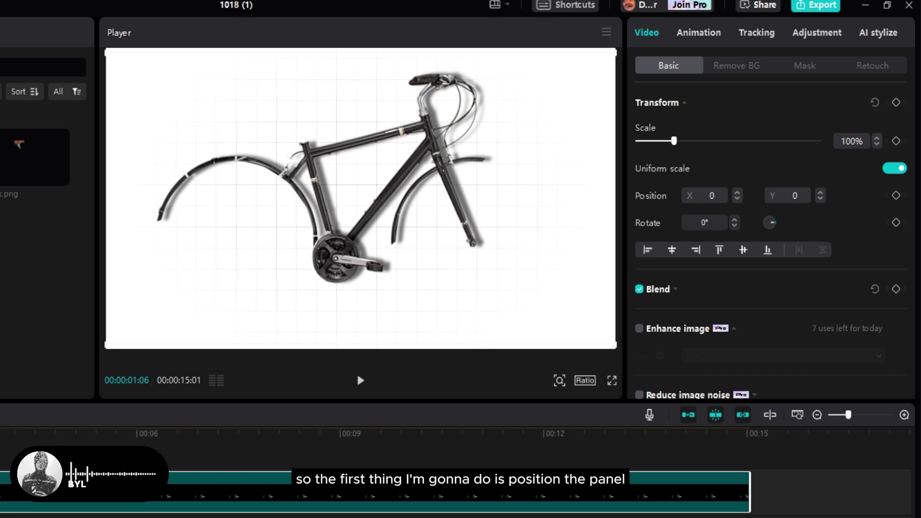
pyautogui.moveTo(336, 264); pyautogui.dragTo(361, 202)
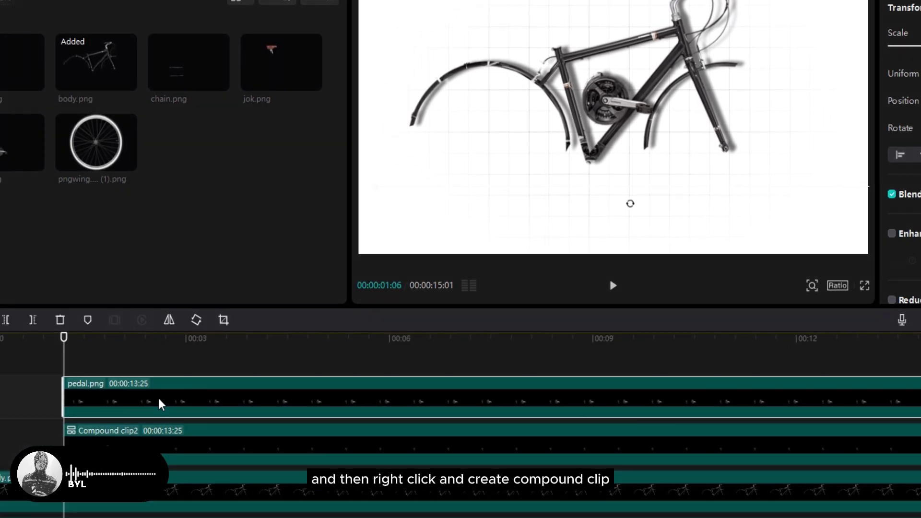
# Turn the crankset clip into a compound clip and move it back onto the frame's lower joint at X -131, Y -439
pyautogui.rightClick(160, 401)
pyautogui.click(348, 290)
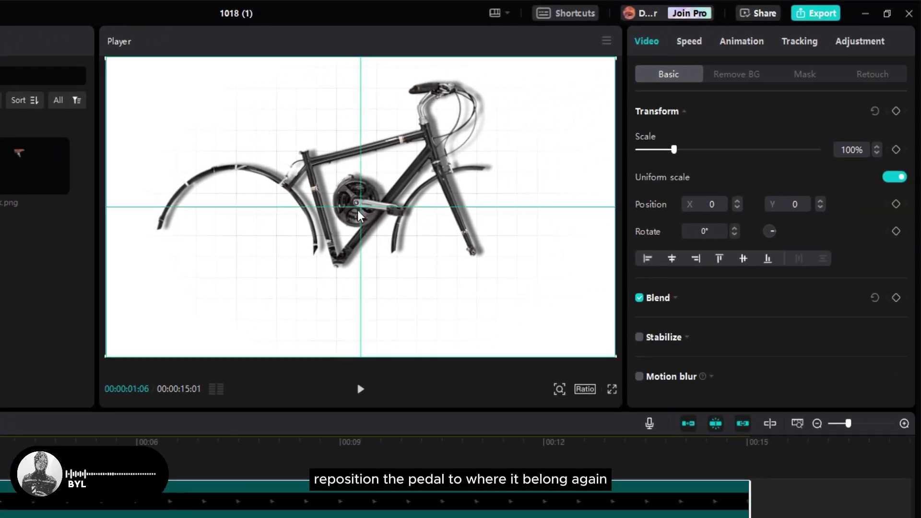
pyautogui.moveTo(344, 244); pyautogui.dragTo(344, 272)
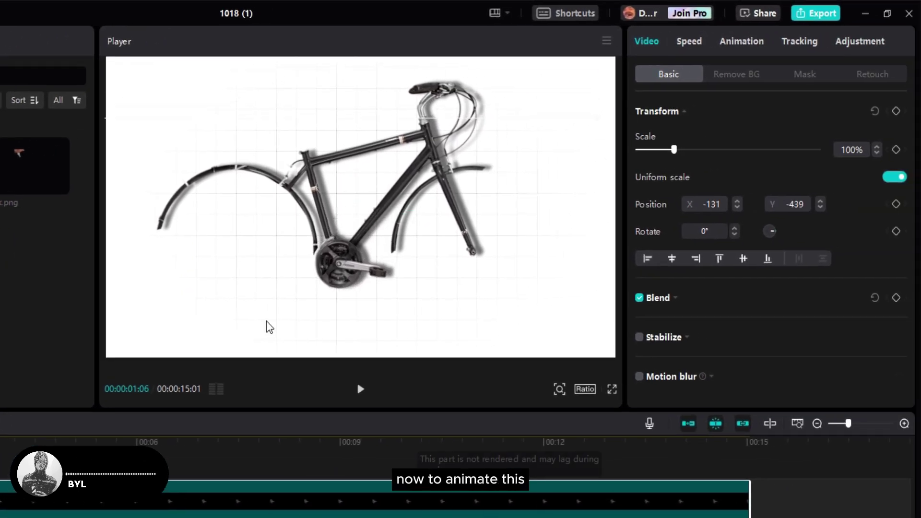
# Add Transform keyframes to the crankset's compound clip at 00:00:01:06, 00:00:01:10 and 00:00:01:14
pyautogui.click(896, 111)
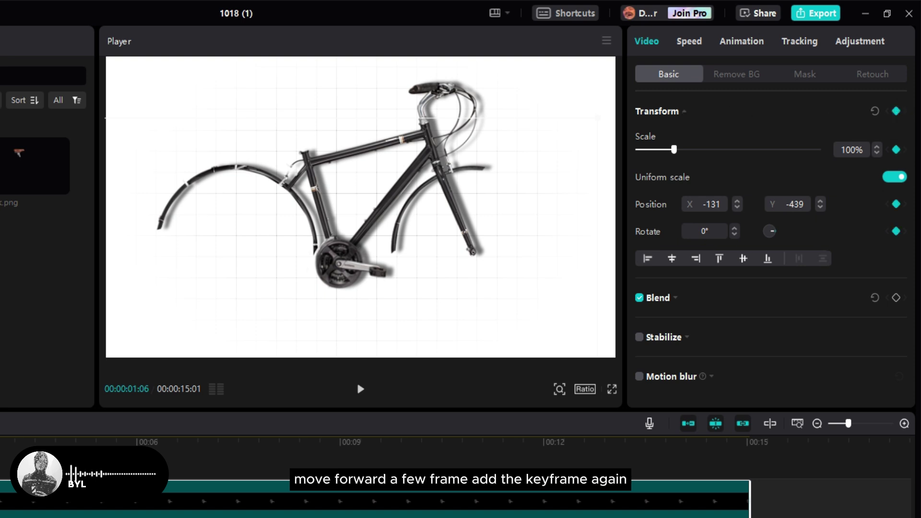
pyautogui.press('Right')
pyautogui.press('Right')
pyautogui.press('Right')
pyautogui.press('Right')
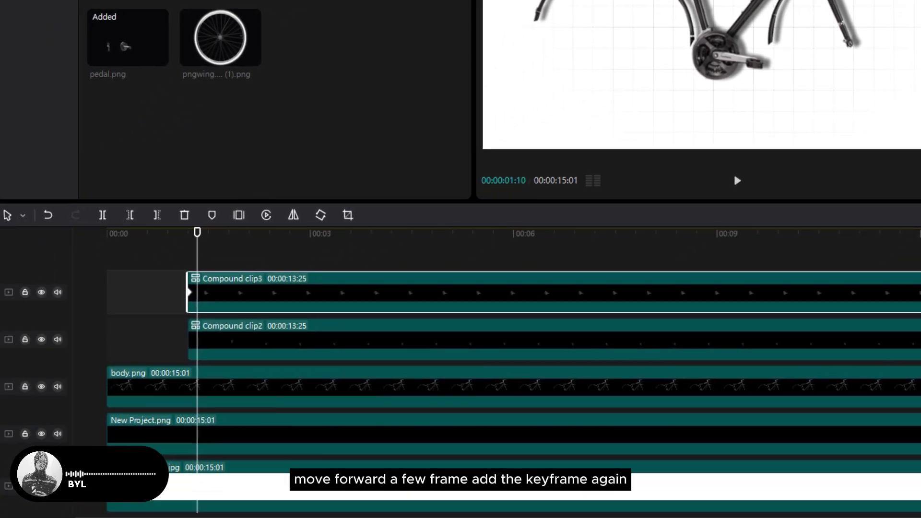
pyautogui.click(920, 58)
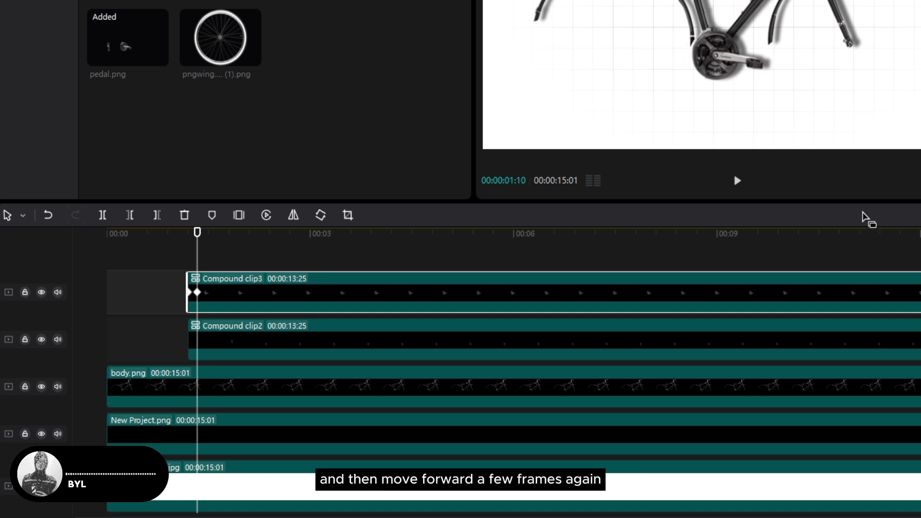
pyautogui.moveTo(200, 254); pyautogui.dragTo(206, 252)
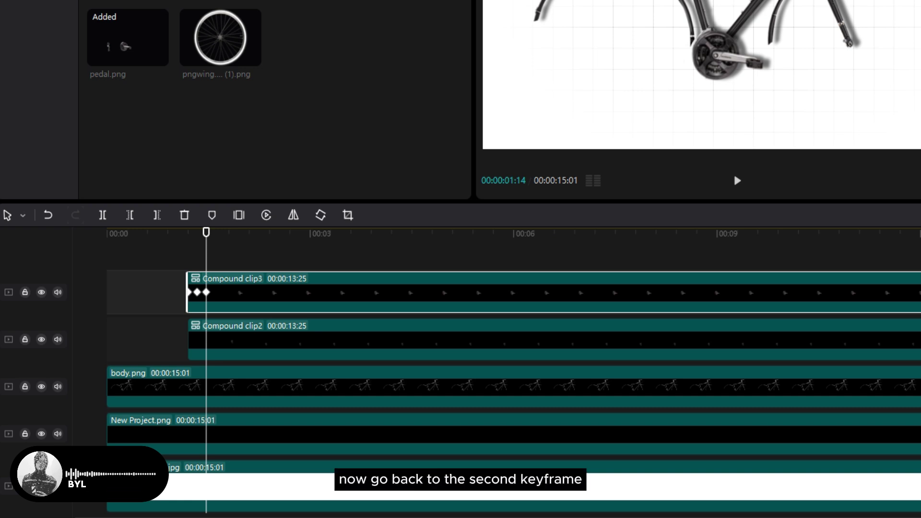
# Set the crankset's scale to 107% at its second keyframe, 00:00:01:10
pyautogui.press('Left')
pyautogui.press('Left')
pyautogui.press('Left')
pyautogui.press('Left')
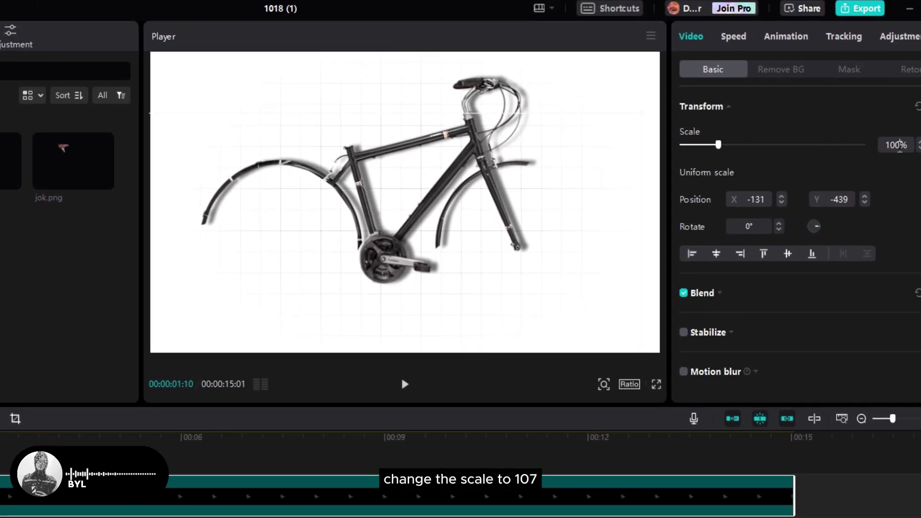
pyautogui.click(898, 144)
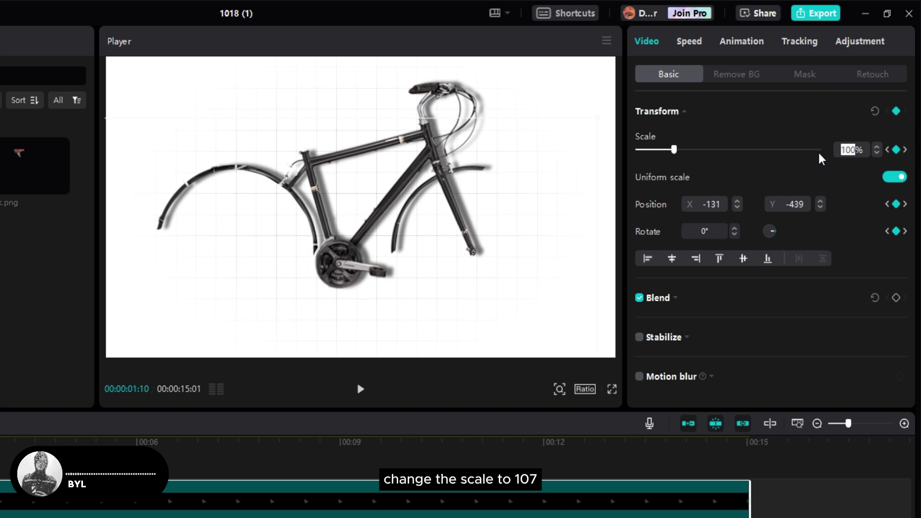
pyautogui.write('107')
pyautogui.press('Return')
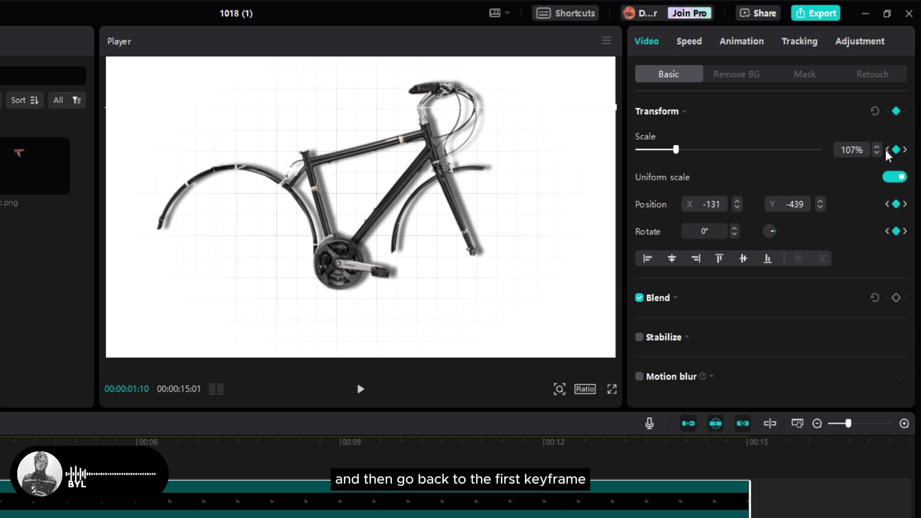
# Set the crankset's scale to 1% at its first keyframe and play back the pop-in
pyautogui.click(886, 150)
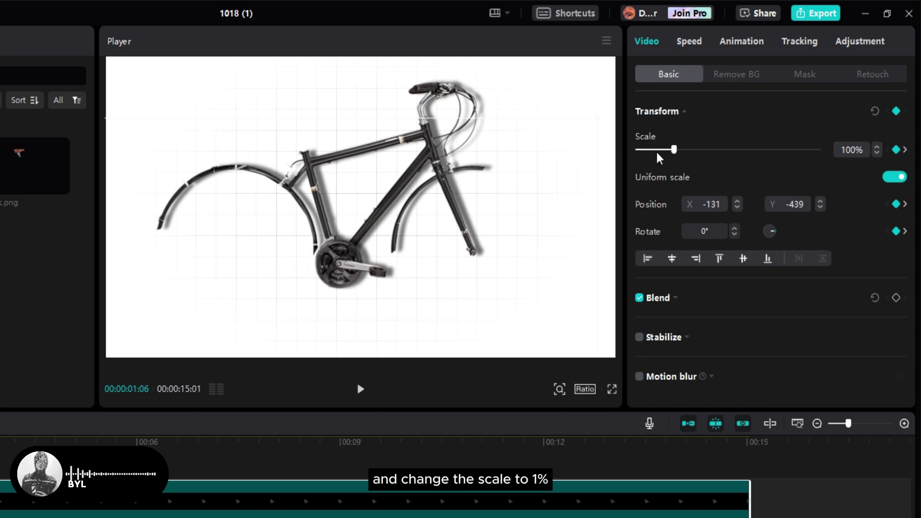
pyautogui.moveTo(676, 145); pyautogui.dragTo(607, 178)
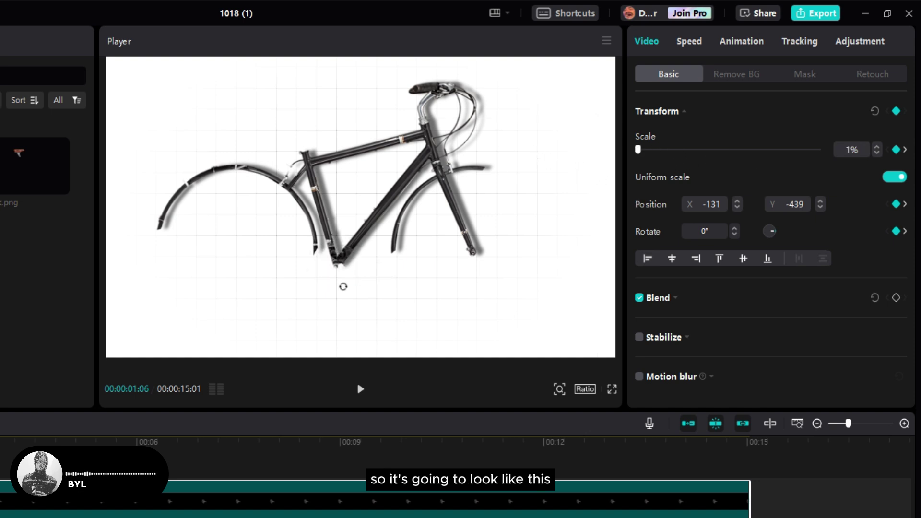
pyautogui.press('space')
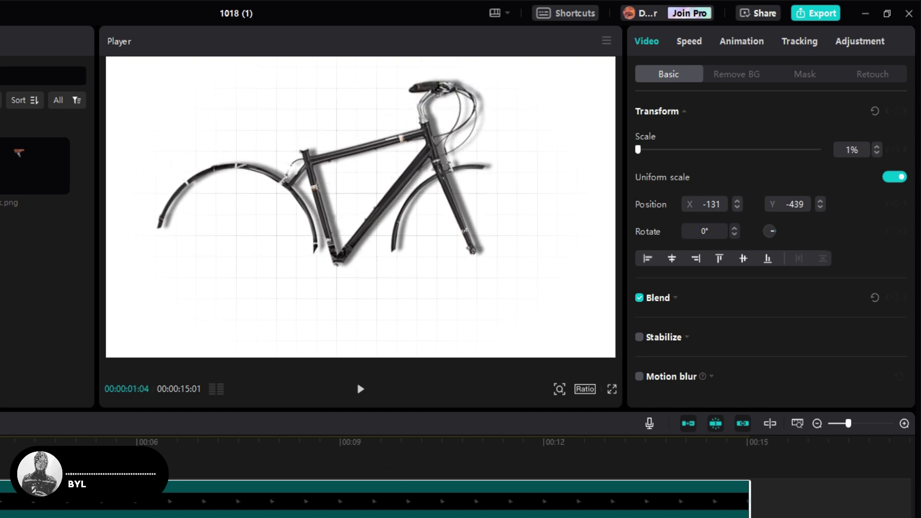
pyautogui.press('space')
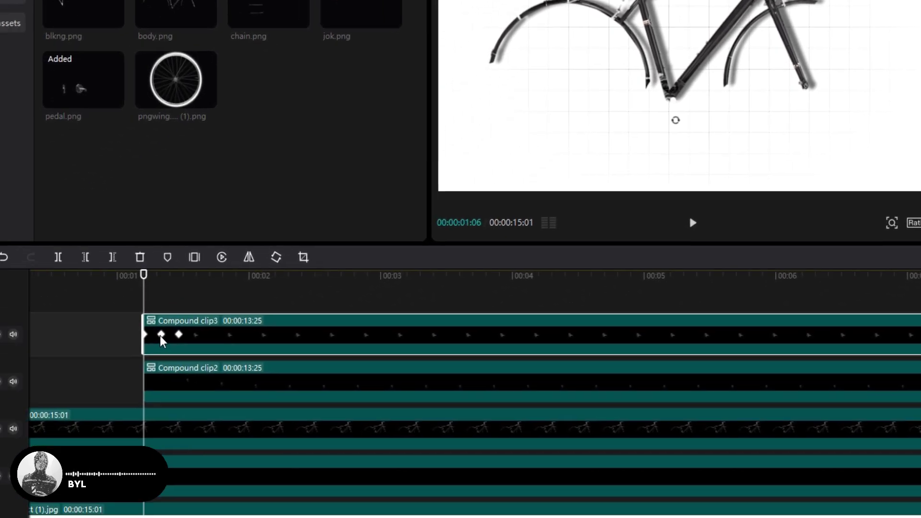
# Shift the crankset's second and third keyframes further along to slow the pop-in, and play back the result
pyautogui.click(215, 288)
pyautogui.click(233, 287)
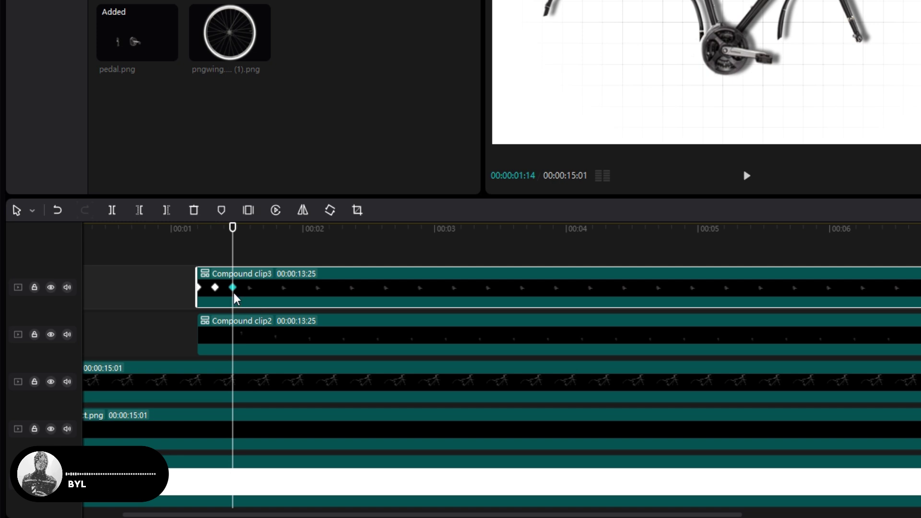
pyautogui.moveTo(233, 287); pyautogui.dragTo(198, 263)
pyautogui.click(216, 288)
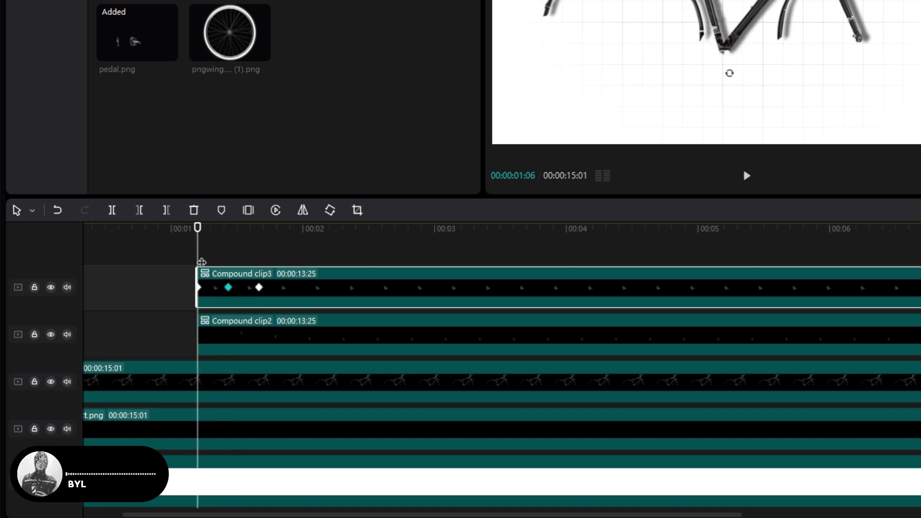
pyautogui.press('space')
pyautogui.press('space')
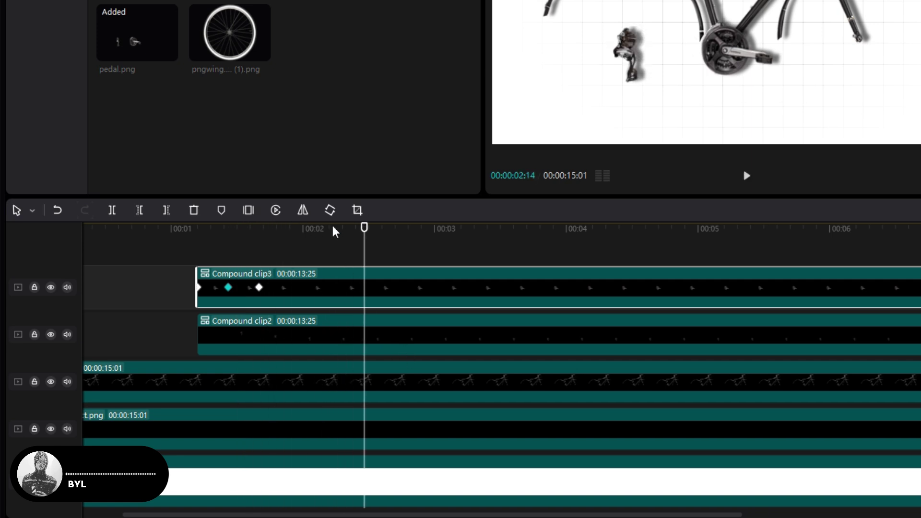
# Place chain.png on a track above the bike frame from 00:00:01:06, with a duration of 00:00:13:25
pyautogui.moveTo(364, 240); pyautogui.dragTo(197, 245)
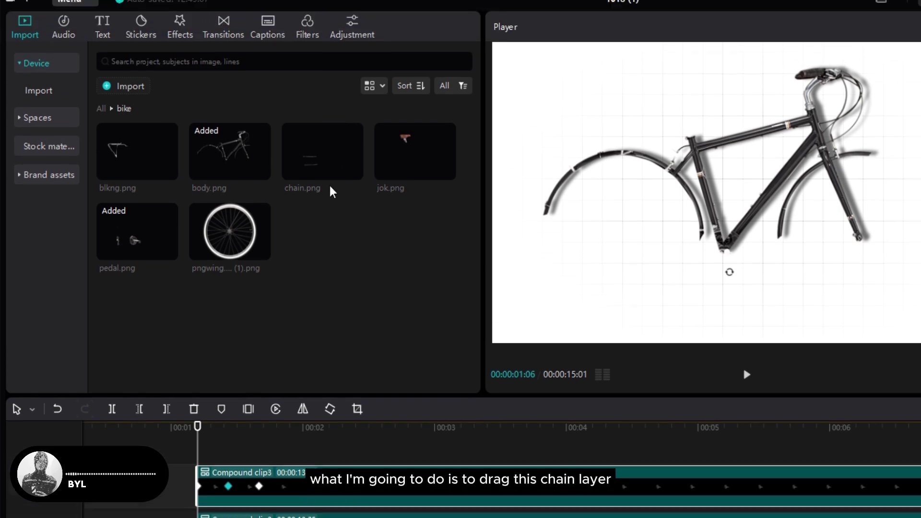
pyautogui.moveTo(347, 165); pyautogui.dragTo(211, 360)
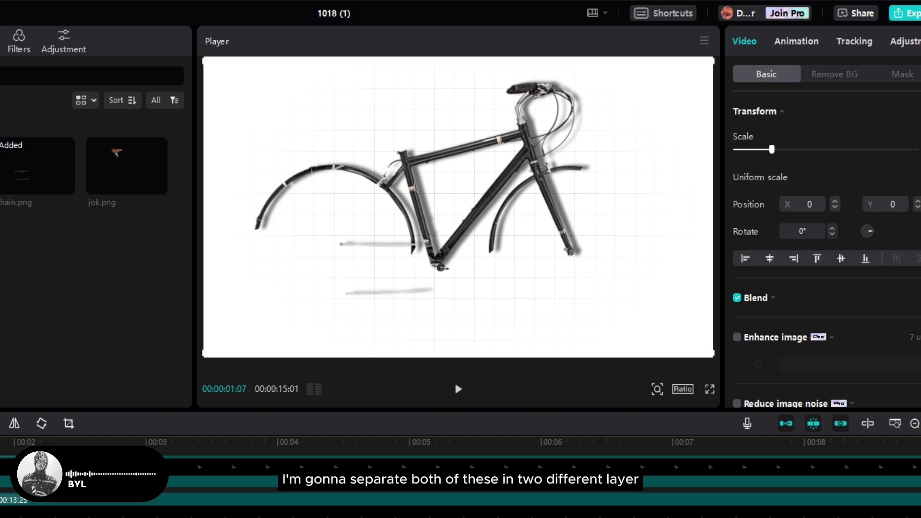
pyautogui.scroll(-2, 213, 474)
pyautogui.moveTo(214, 479); pyautogui.dragTo(823, 491)
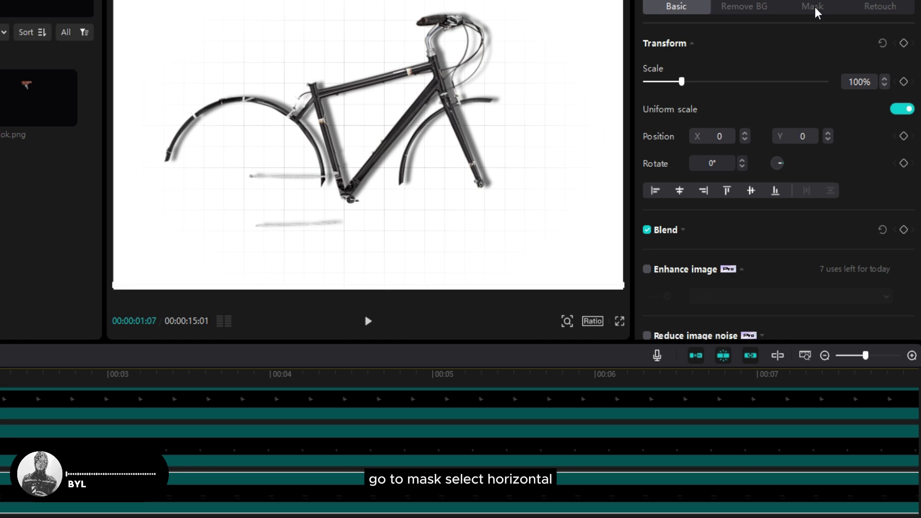
# Apply a Horizontal mask at X -42, Y -228 to the chain clip, and duplicate the clip with its mask reversed
pyautogui.click(814, 10)
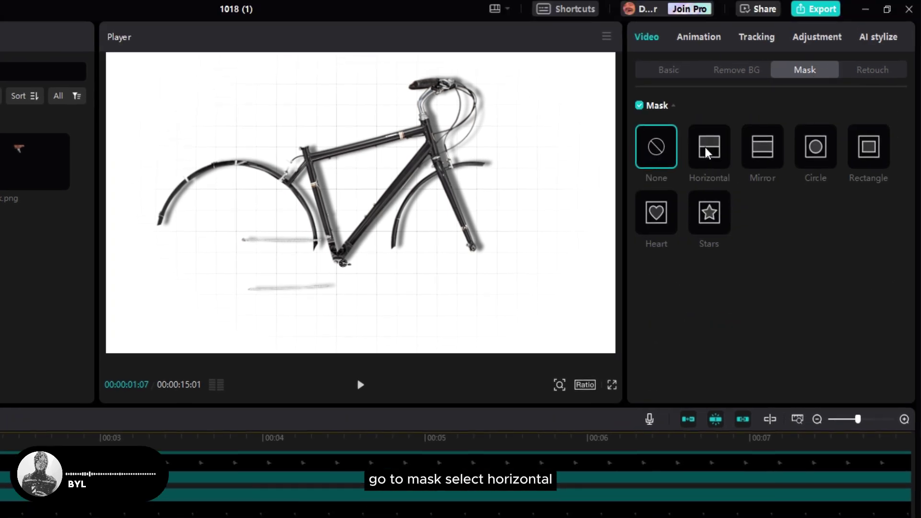
pyautogui.click(707, 145)
pyautogui.moveTo(310, 201); pyautogui.dragTo(302, 267)
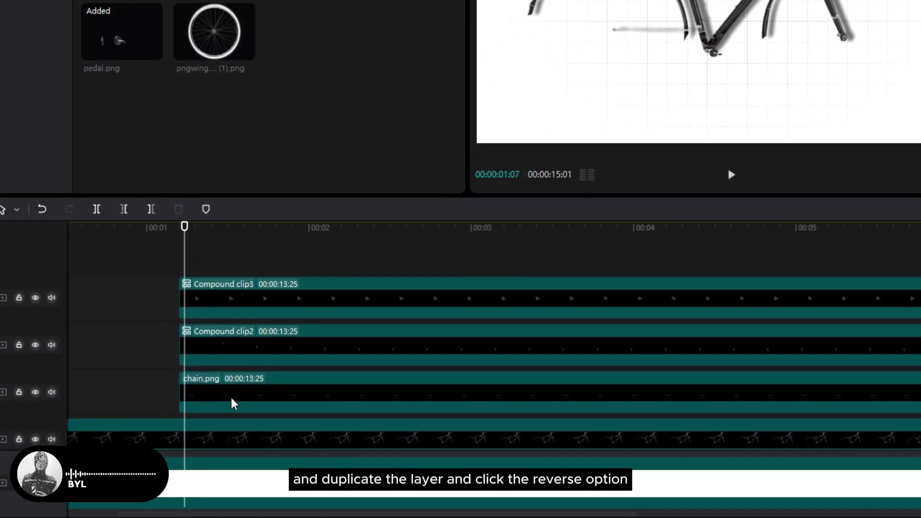
pyautogui.moveTo(232, 400); pyautogui.dragTo(246, 376)
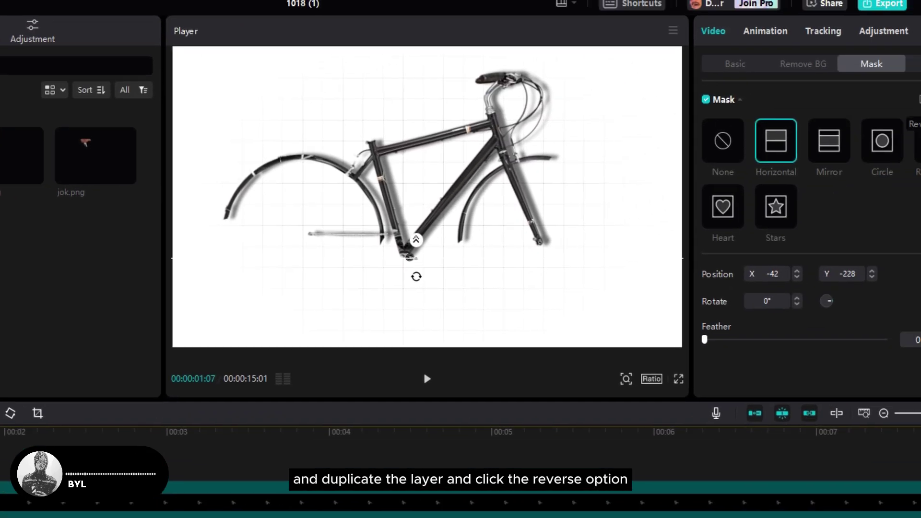
pyautogui.click(857, 110)
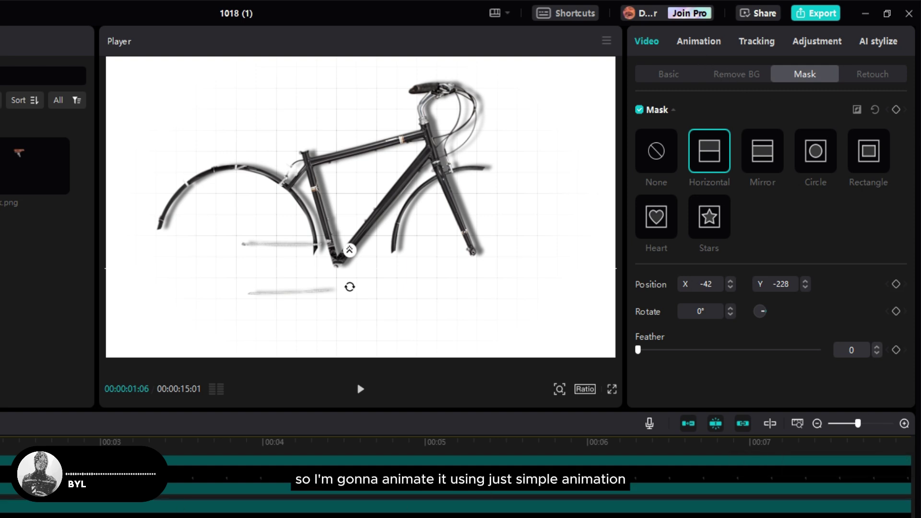
# Apply the Slide Left In animation to the top chain clip with a duration of 1.0s
pyautogui.click(704, 42)
pyautogui.scroll(-10, 750, 351)
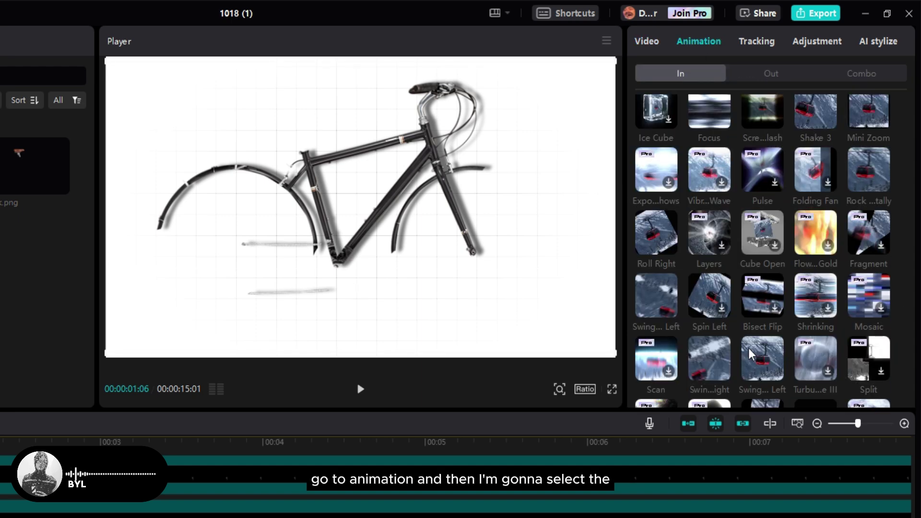
pyautogui.scroll(-5, 751, 351)
pyautogui.scroll(15, 751, 351)
pyautogui.click(719, 248)
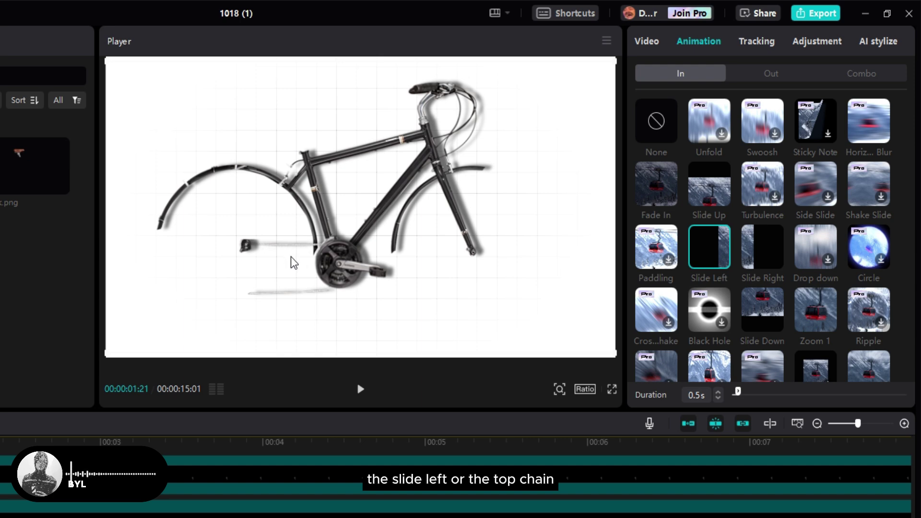
pyautogui.moveTo(736, 390); pyautogui.dragTo(743, 387)
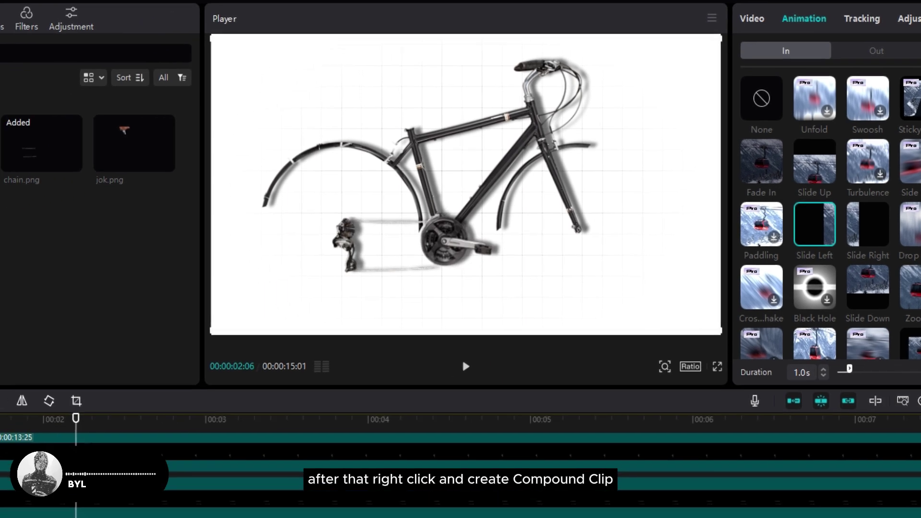
# Turn the top chain into a compound clip and give it a Horizontal mask rotated -90° at X -85, Y 0
pyautogui.rightClick(201, 457)
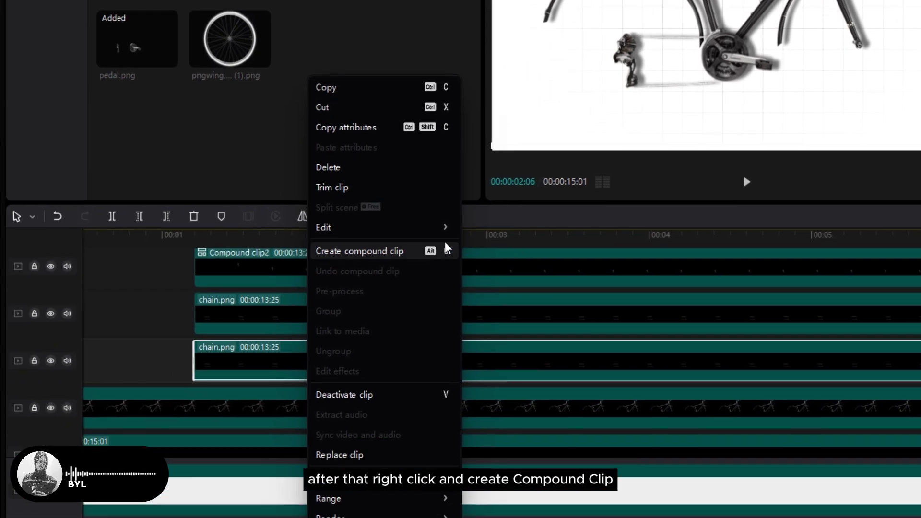
pyautogui.click(425, 251)
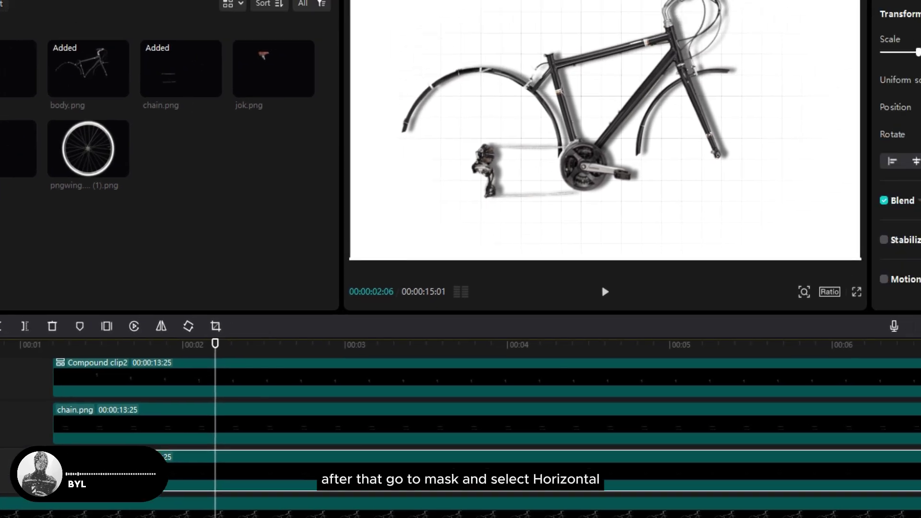
pyautogui.click(844, 68)
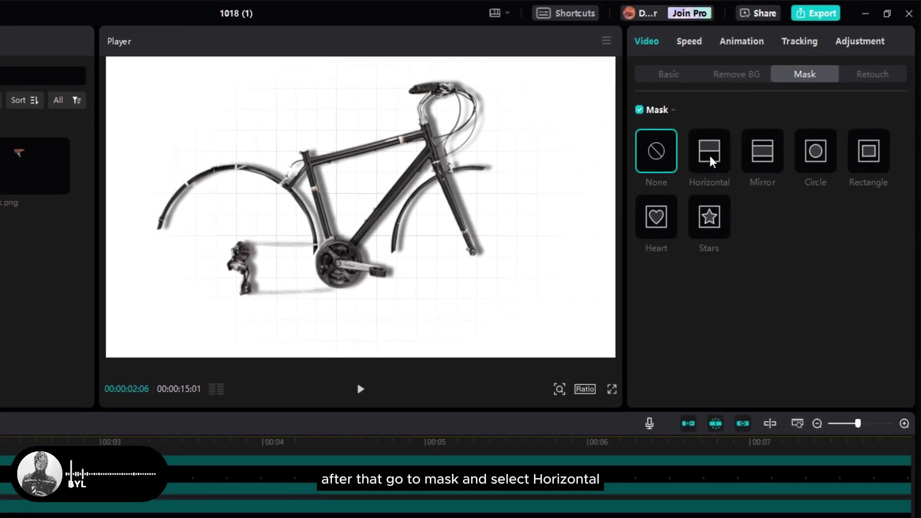
pyautogui.click(710, 161)
pyautogui.moveTo(364, 223); pyautogui.dragTo(384, 206)
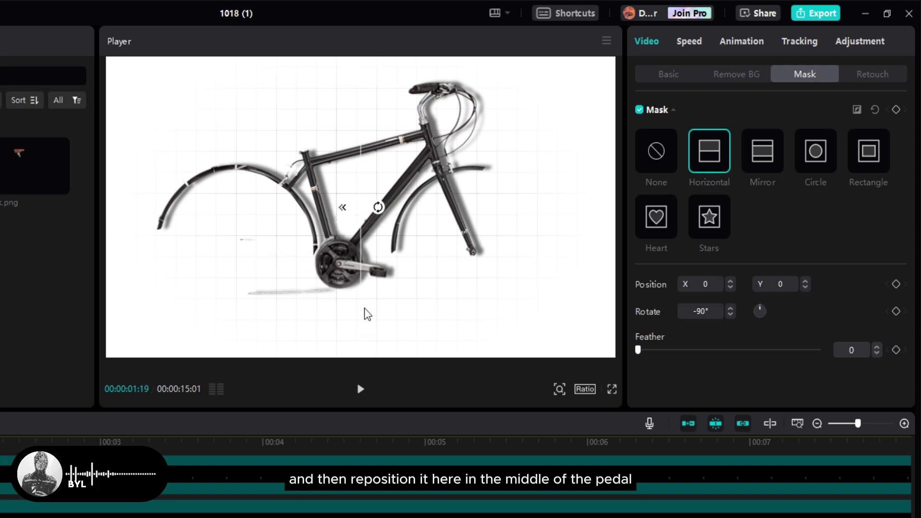
pyautogui.moveTo(362, 302); pyautogui.dragTo(339, 299)
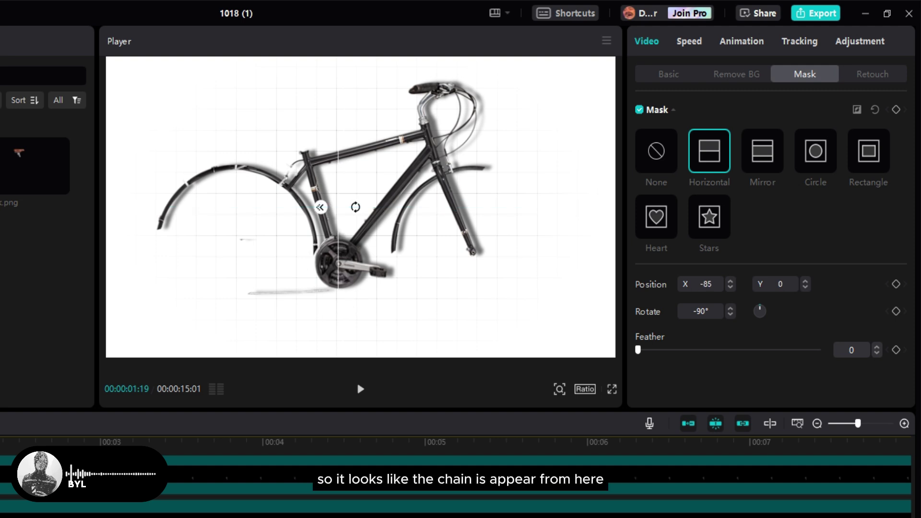
# Step back and forth through the frames to check how the masked top chain slides out of the crankset
pyautogui.press('Left')
pyautogui.press('Left')
pyautogui.press('Left')
pyautogui.press('Left')
pyautogui.press('Left')
pyautogui.press('Left')
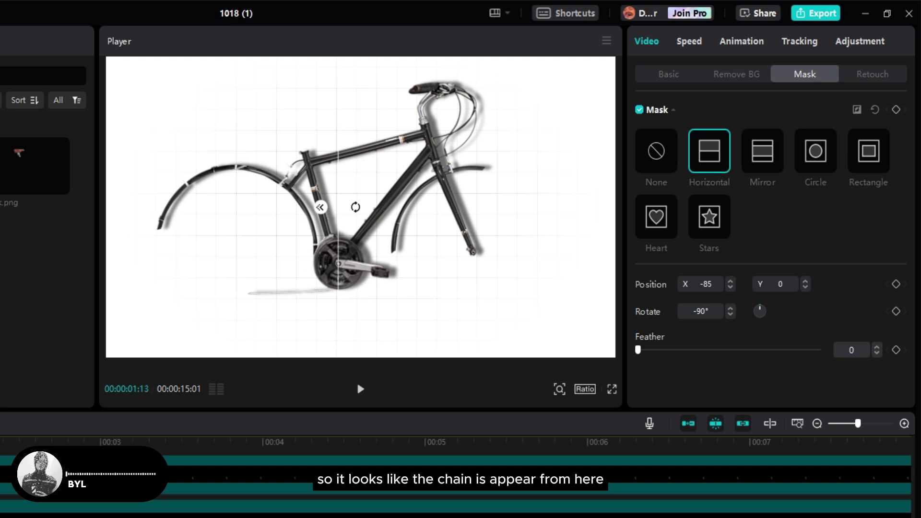
pyautogui.press('Right')
pyautogui.press('Right')
pyautogui.press('Right')
pyautogui.press('Right')
pyautogui.press('Right')
pyautogui.press('Right')
pyautogui.press('Right')
pyautogui.press('Right')
pyautogui.press('Right')
pyautogui.press('Right')
pyautogui.press('Right')
pyautogui.press('Right')
pyautogui.press('Right')
pyautogui.press('Right')
pyautogui.press('Right')
pyautogui.press('Right')
pyautogui.press('Right')
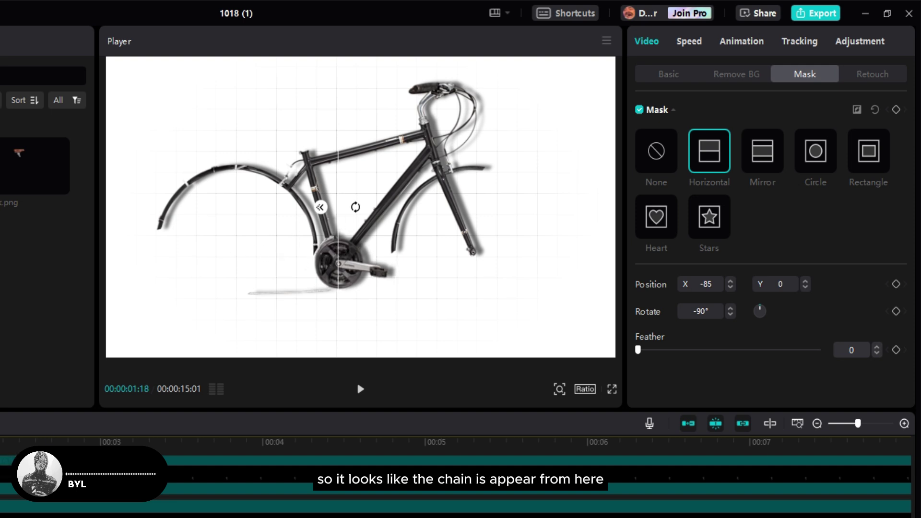
pyautogui.press('Left')
pyautogui.press('Left')
pyautogui.press('Left')
pyautogui.press('Left')
pyautogui.press('Left')
pyautogui.press('Left')
pyautogui.press('Left')
pyautogui.press('Left')
pyautogui.press('Left')
pyautogui.press('Left')
pyautogui.press('Left')
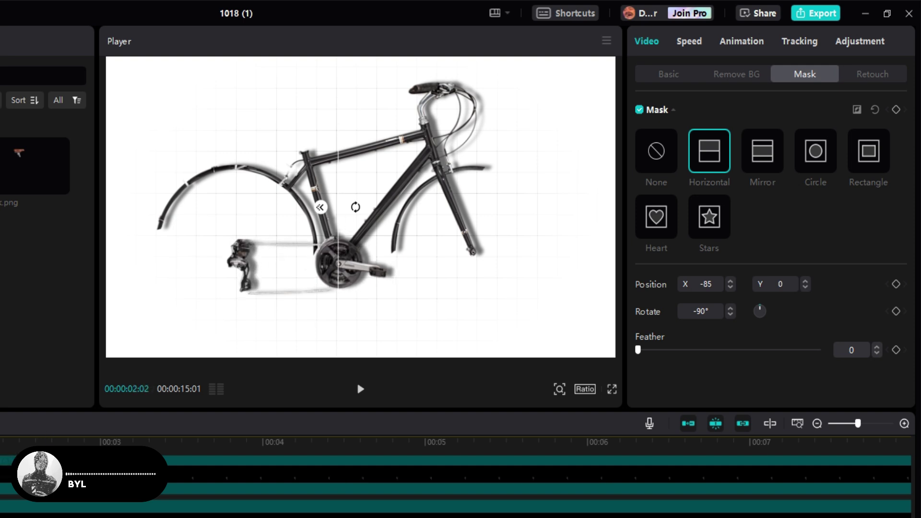
pyautogui.press('Left')
pyautogui.press('Left')
pyautogui.press('Left')
pyautogui.press('Left')
pyautogui.press('Left')
pyautogui.press('Left')
pyautogui.press('Left')
pyautogui.press('Left')
pyautogui.press('Left')
pyautogui.press('Left')
pyautogui.press('Left')
pyautogui.press('Left')
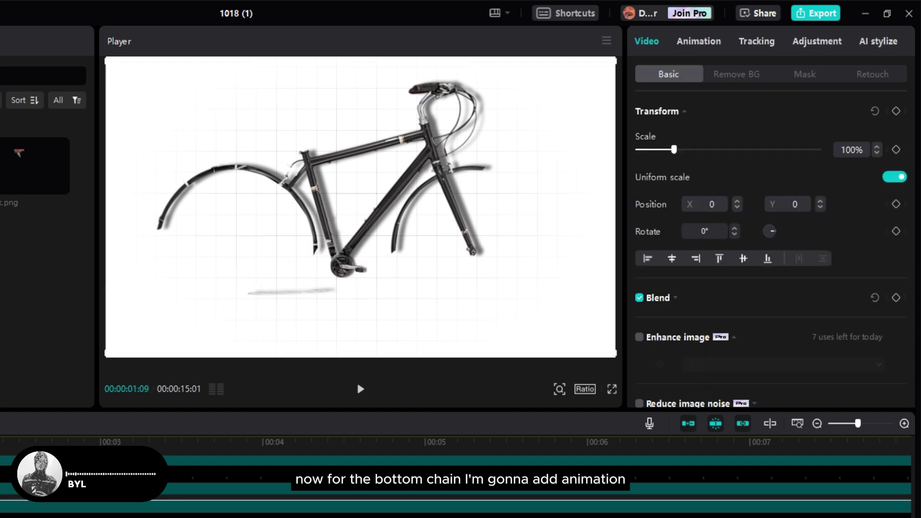
# Apply the Slide Right In animation to the bottom chain clip and turn it into a compound clip
pyautogui.click(698, 42)
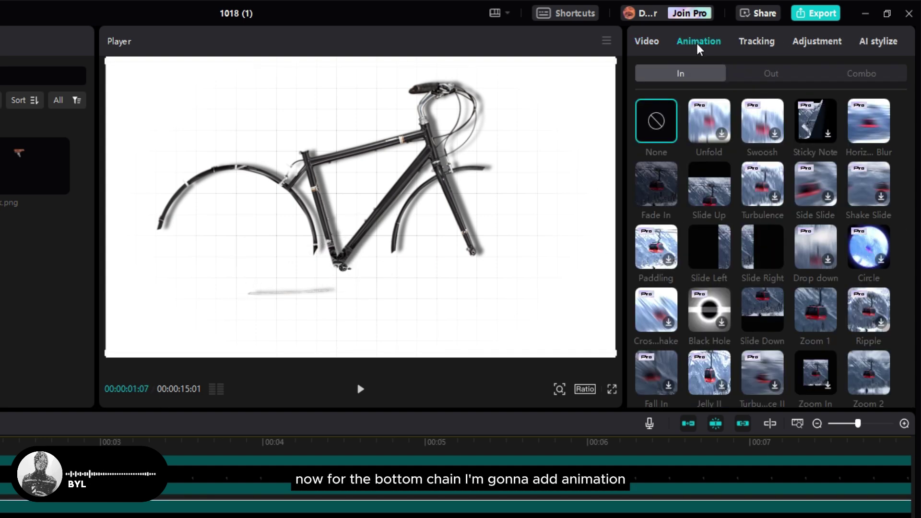
pyautogui.click(760, 251)
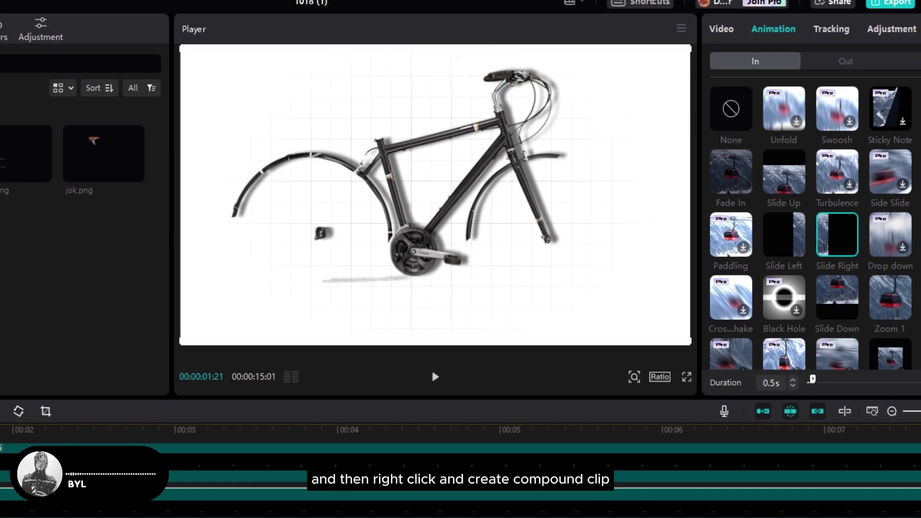
pyautogui.rightClick(164, 415)
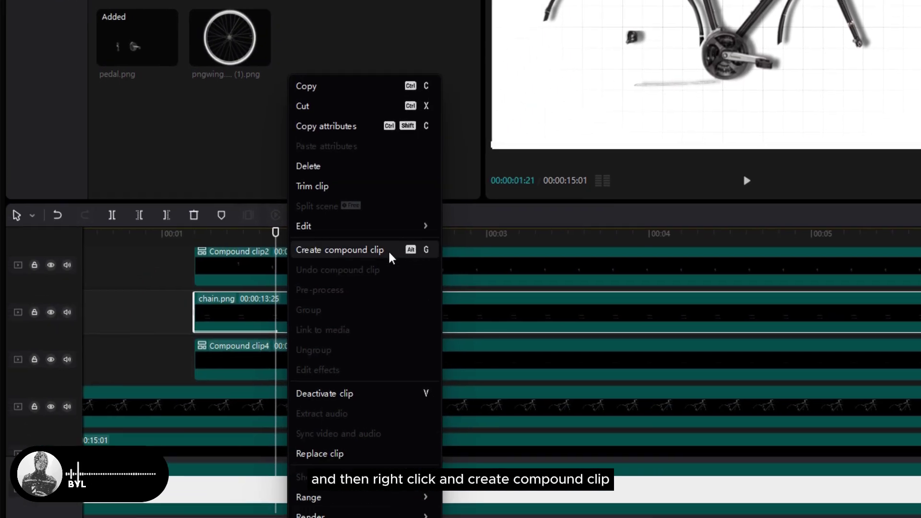
pyautogui.click(386, 254)
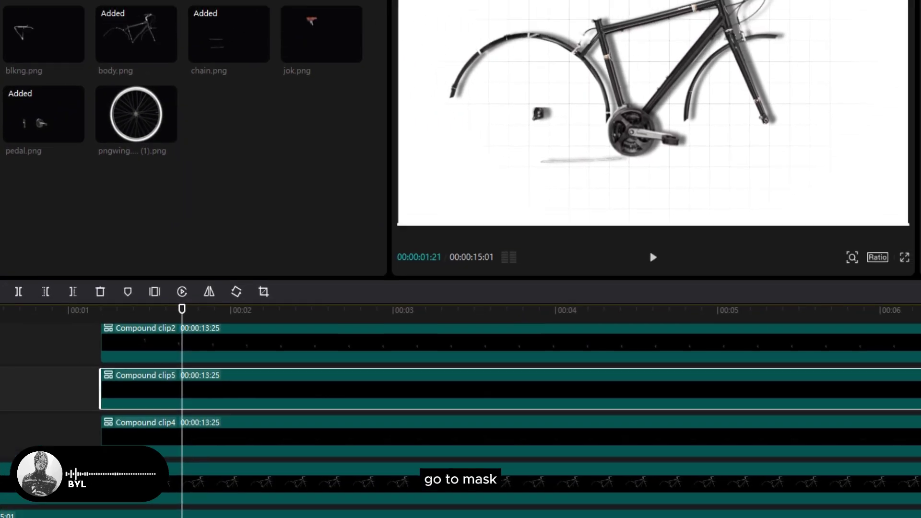
# Give the bottom chain's compound clip a Horizontal mask rotated -90° at X -436, Y -44, over the rear gear
pyautogui.click(915, 46)
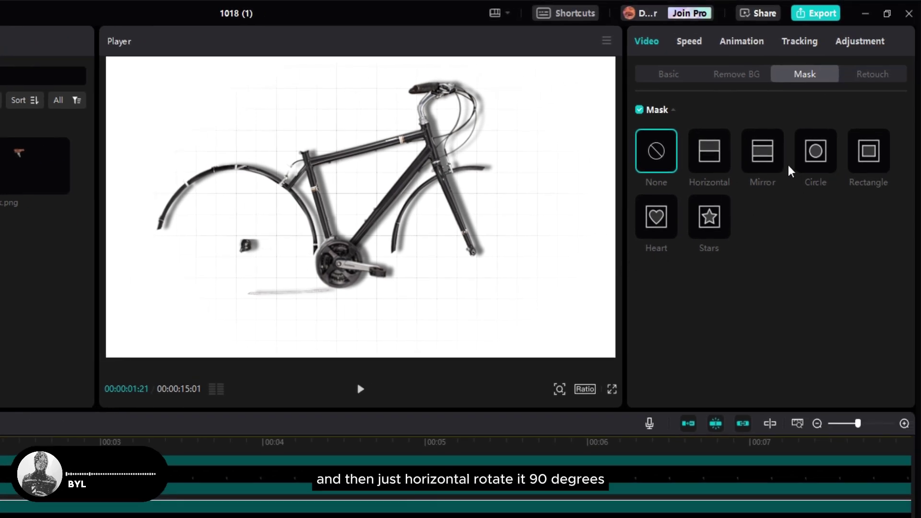
pyautogui.click(722, 163)
pyautogui.moveTo(361, 228); pyautogui.dragTo(378, 208)
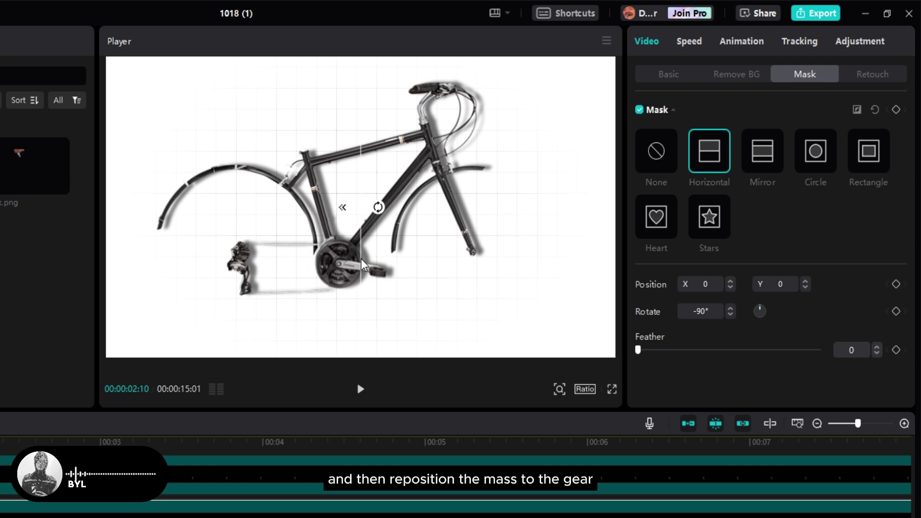
pyautogui.moveTo(342, 267); pyautogui.dragTo(245, 276)
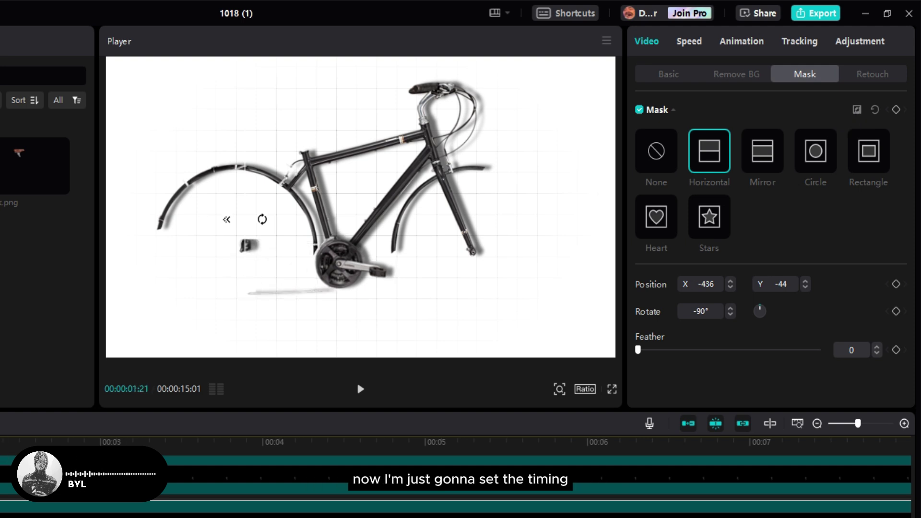
# Move both chain compound clips to start at 00:00:02:07, once the rear gear has arrived, and review the timing
pyautogui.press('Right')
pyautogui.press('Right')
pyautogui.press('Right')
pyautogui.press('Right')
pyautogui.press('Right')
pyautogui.press('Right')
pyautogui.press('Right')
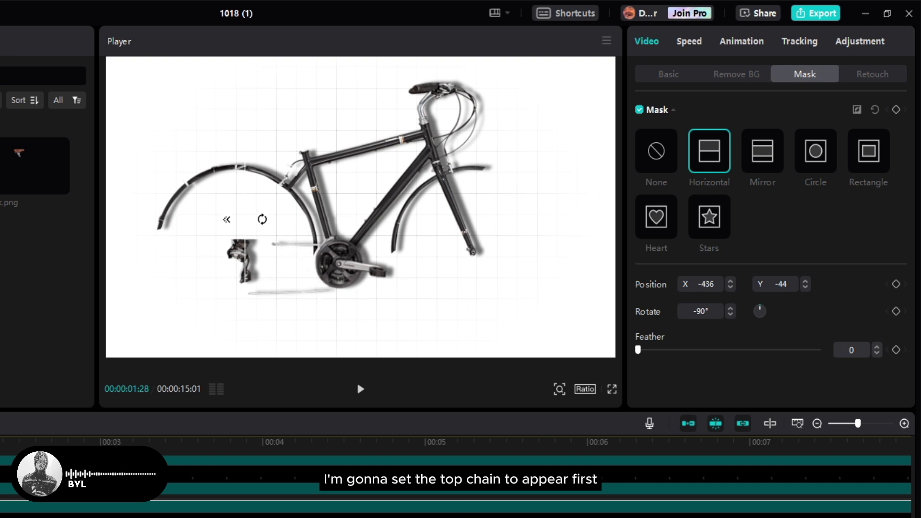
pyautogui.moveTo(0, 441); pyautogui.dragTo(0, 449)
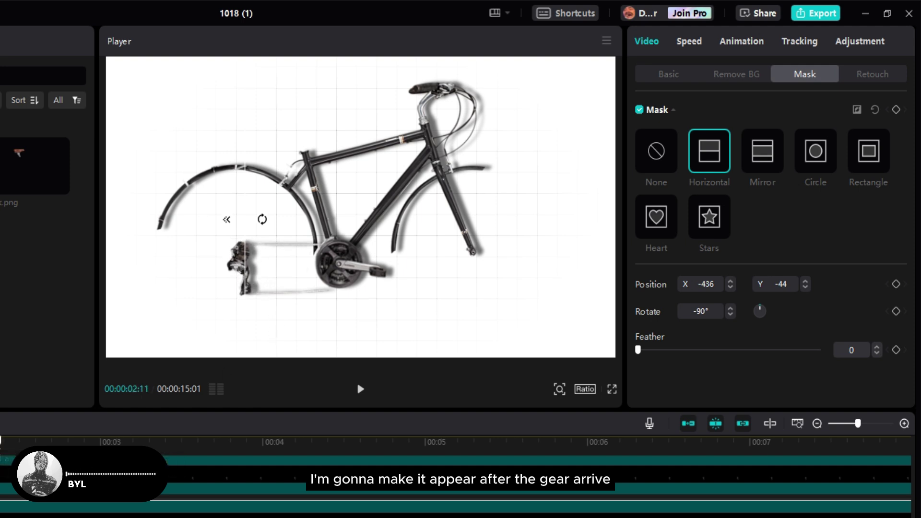
pyautogui.moveTo(0, 441); pyautogui.dragTo(0, 441)
pyautogui.keyDown('ctrl'); pyautogui.click(190, 506); pyautogui.keyUp('ctrl')
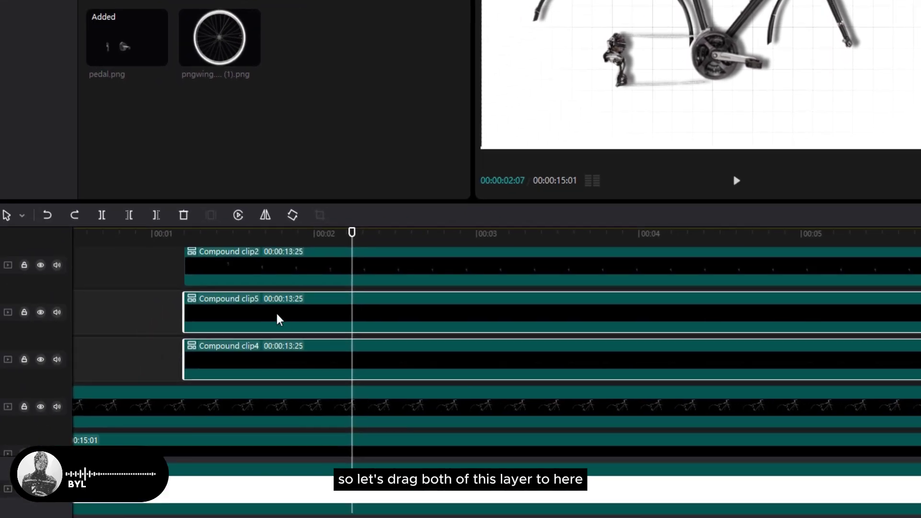
pyautogui.moveTo(57, 479); pyautogui.dragTo(220, 474)
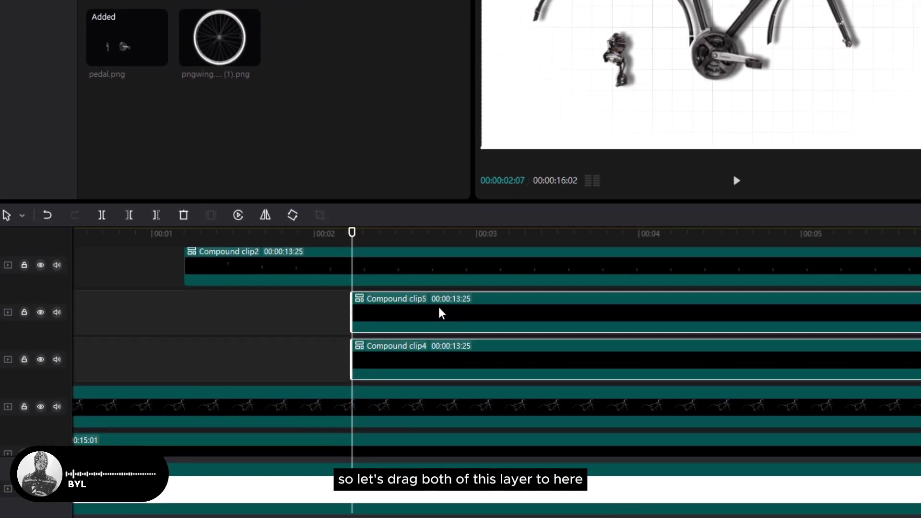
pyautogui.moveTo(351, 232); pyautogui.dragTo(213, 233)
pyautogui.moveTo(131, 322); pyautogui.dragTo(270, 324)
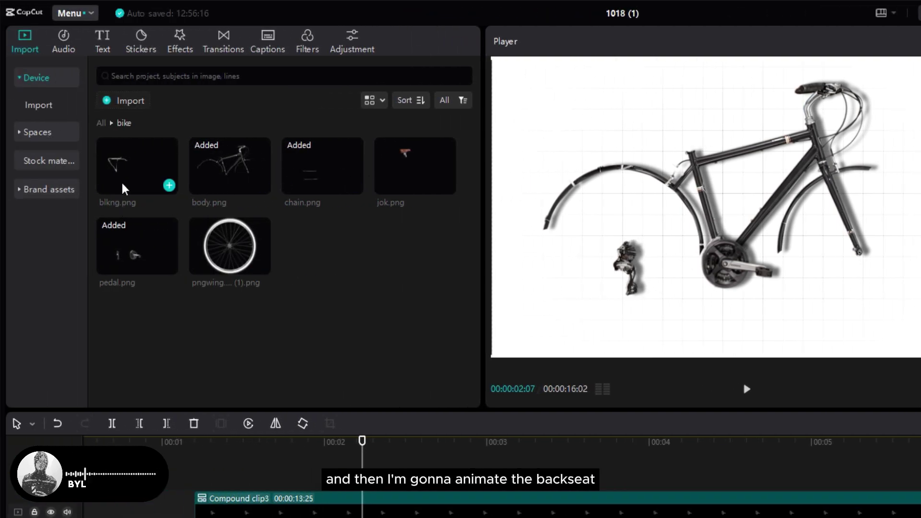
# Add blkng.png on a new track above the other clips, starting at 00:00:03:11, after both chains have appeared
pyautogui.moveTo(124, 189); pyautogui.dragTo(351, 516)
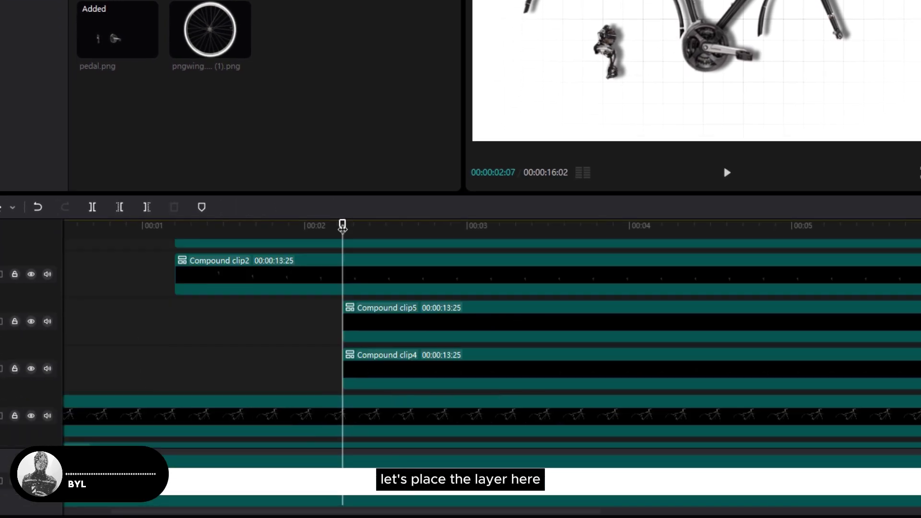
pyautogui.moveTo(342, 228); pyautogui.dragTo(484, 239)
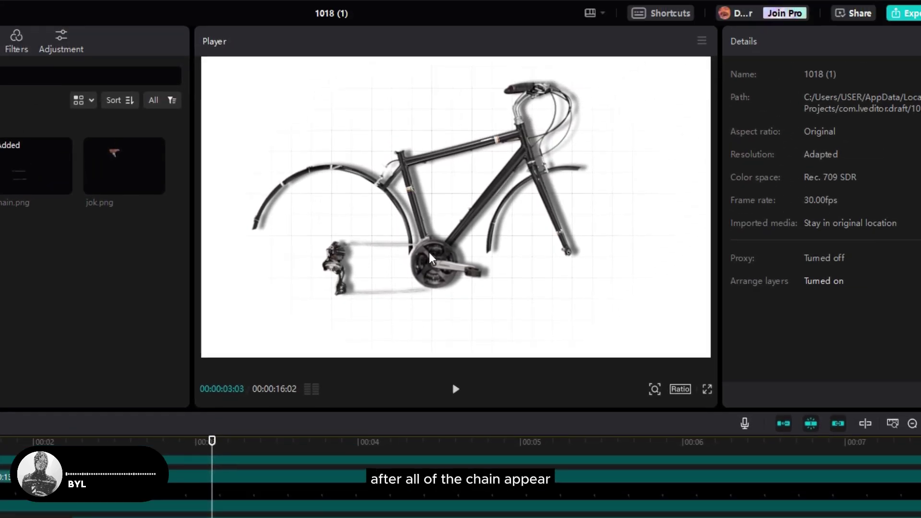
pyautogui.moveTo(215, 454); pyautogui.dragTo(257, 454)
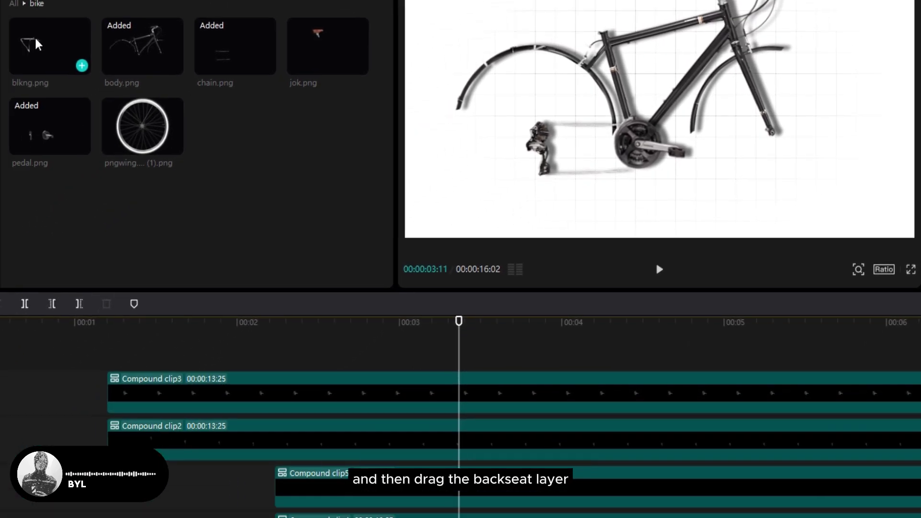
pyautogui.moveTo(39, 45); pyautogui.dragTo(469, 356)
pyautogui.moveTo(556, 259); pyautogui.dragTo(552, 261)
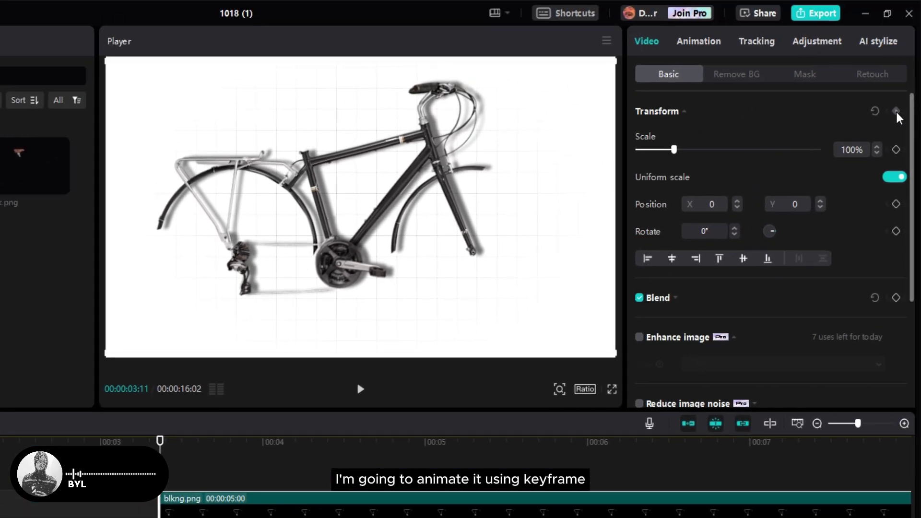
# Keyframe the blkng.png transform at 00:00:03:11 and 00:00:03:24, with the first keyframe moved above the frame to Y 1508
pyautogui.click(896, 112)
pyautogui.moveTo(160, 467); pyautogui.dragTo(231, 470)
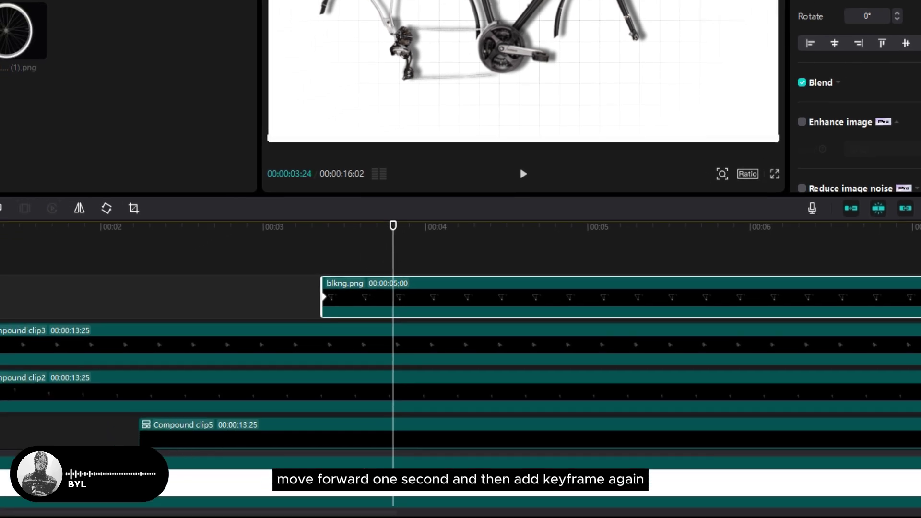
pyautogui.press('Up')
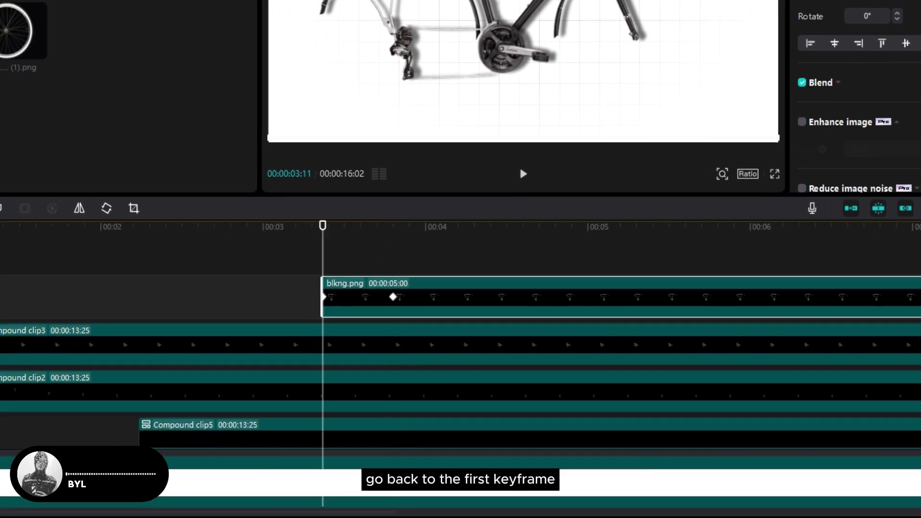
pyautogui.moveTo(371, 13); pyautogui.dragTo(370, 2)
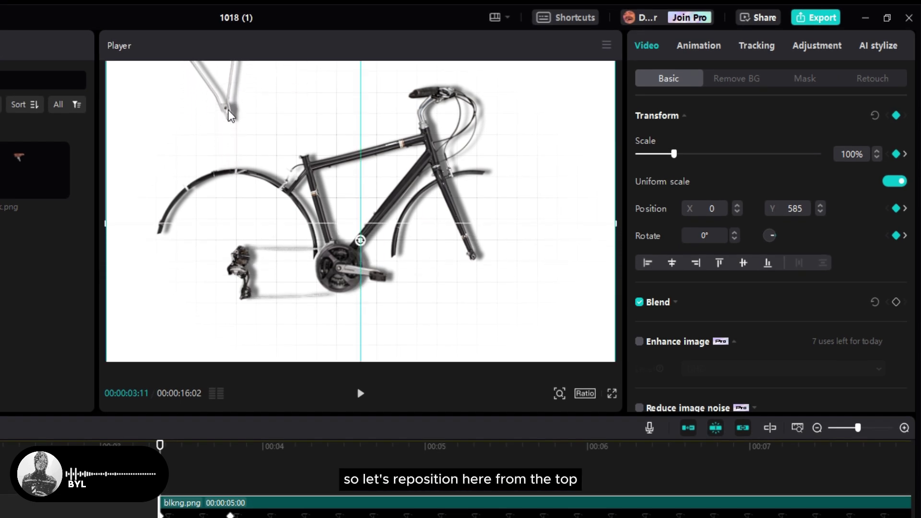
pyautogui.moveTo(230, 129); pyautogui.dragTo(226, 40)
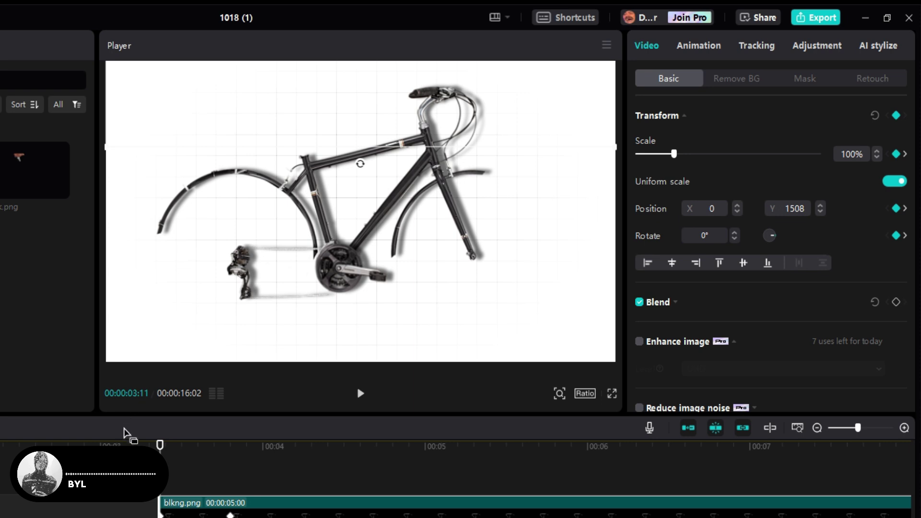
# Show the keyframe curves of blkng.png and apply the Ease graph to its y keyframe at 00:00:03:24
pyautogui.moveTo(160, 459)
pyautogui.mouseDown()
pyautogui.moveTo(241, 461)
pyautogui.moveTo(161, 461)
pyautogui.mouseUp()
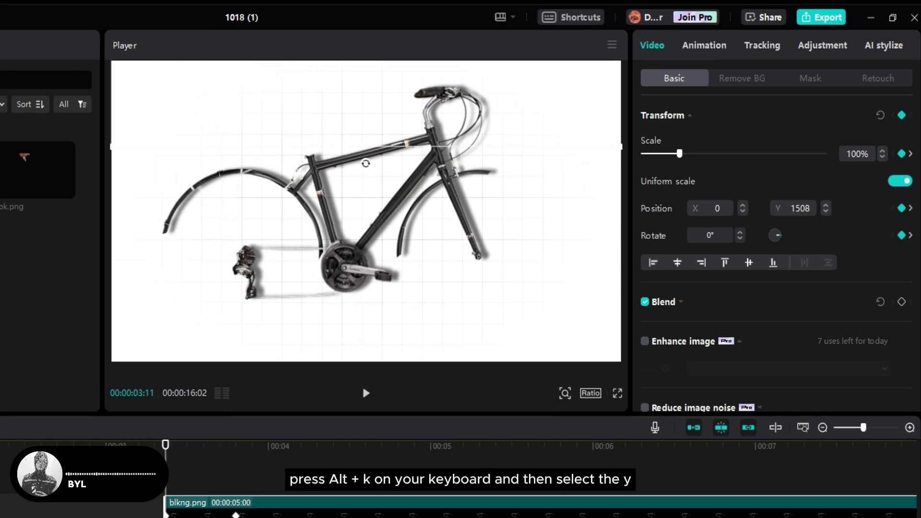
pyautogui.hotkey('alt', 'k')
pyautogui.scroll(2, 372, 397)
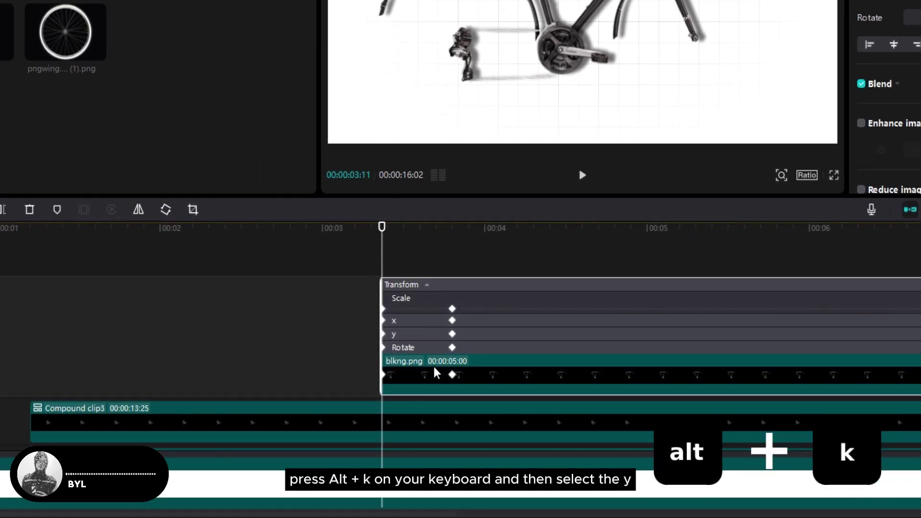
pyautogui.click(422, 338)
pyautogui.rightClick(453, 386)
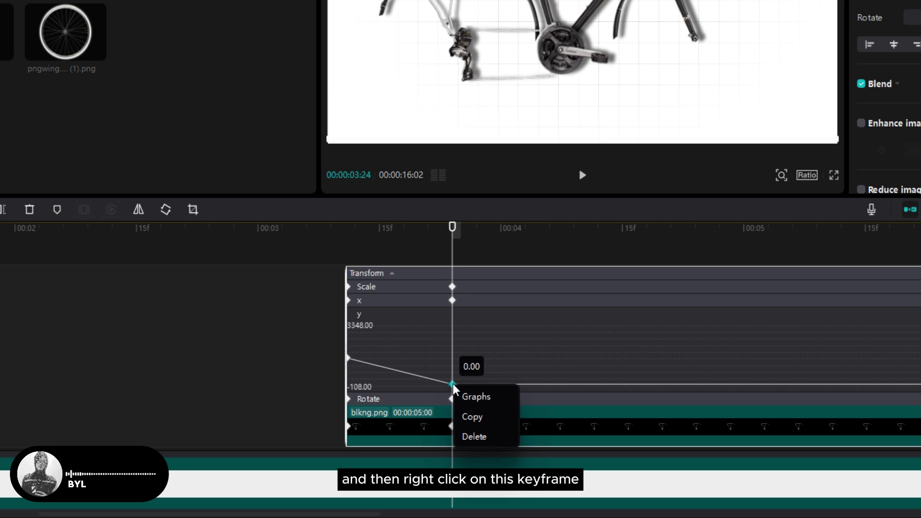
pyautogui.click(491, 401)
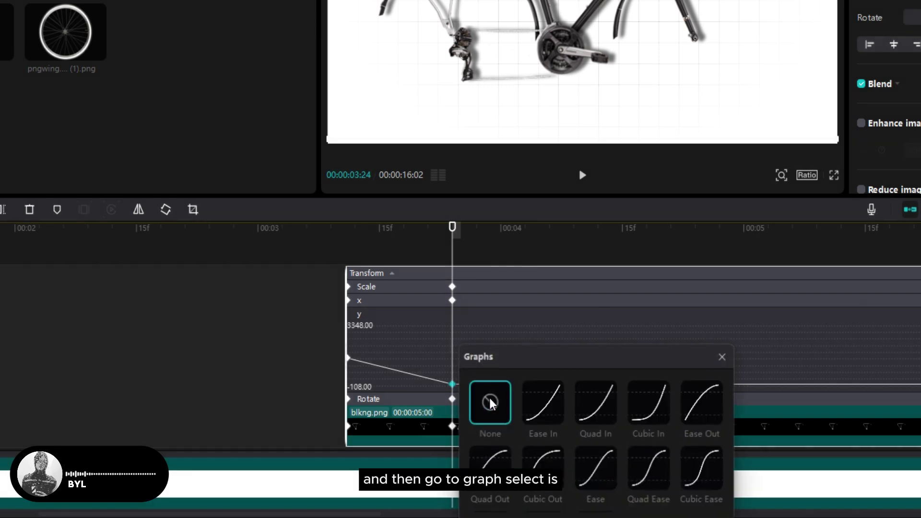
pyautogui.click(596, 477)
# Reshape the y curve by extending its keyframe handles for a smoother drop, and play the animation back
pyautogui.click(411, 383)
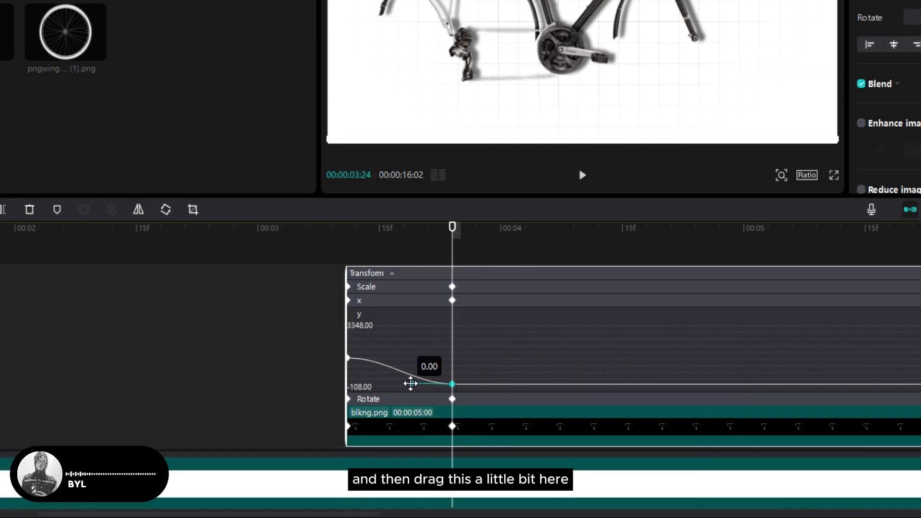
pyautogui.moveTo(411, 383); pyautogui.dragTo(421, 359)
pyautogui.click(350, 358)
pyautogui.moveTo(456, 242); pyautogui.dragTo(342, 241)
pyautogui.press('space')
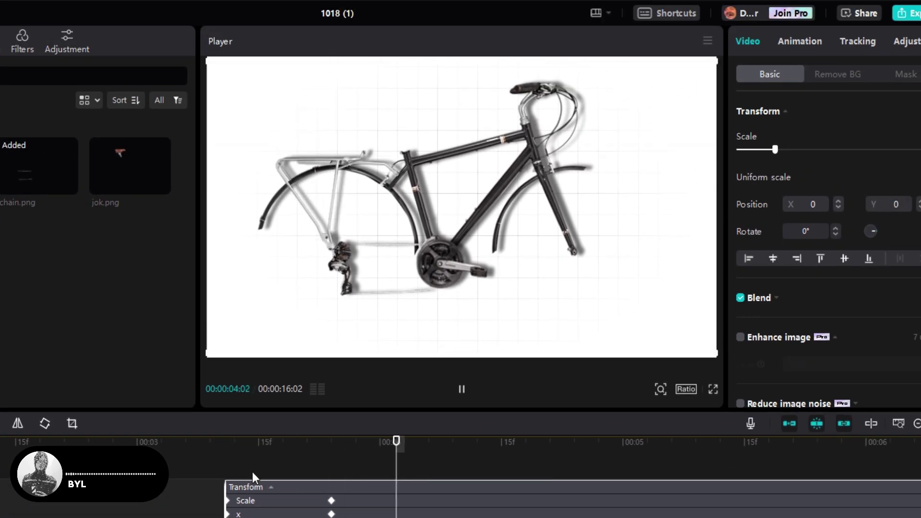
pyautogui.press('space')
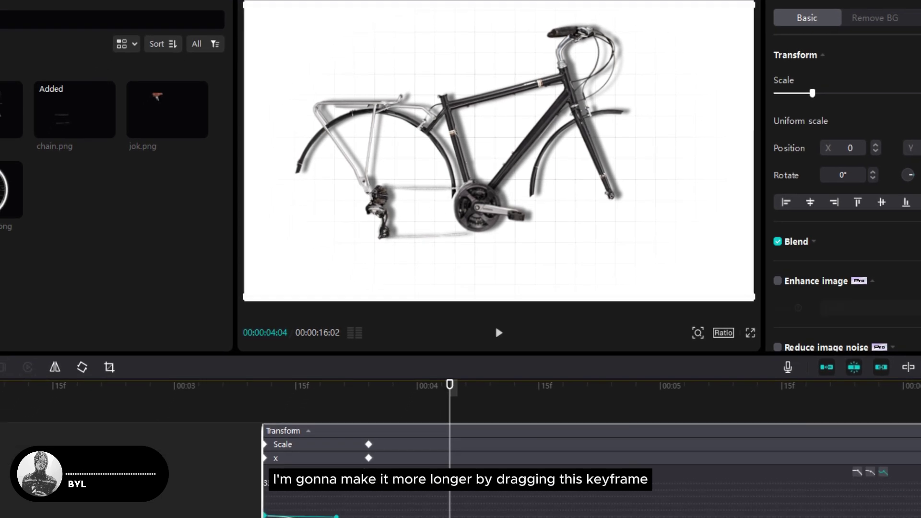
# Slow the rack's drop by moving its ending keyframes to 00:00:04:02, playing back the motion between adjustments
pyautogui.moveTo(397, 497); pyautogui.dragTo(412, 502)
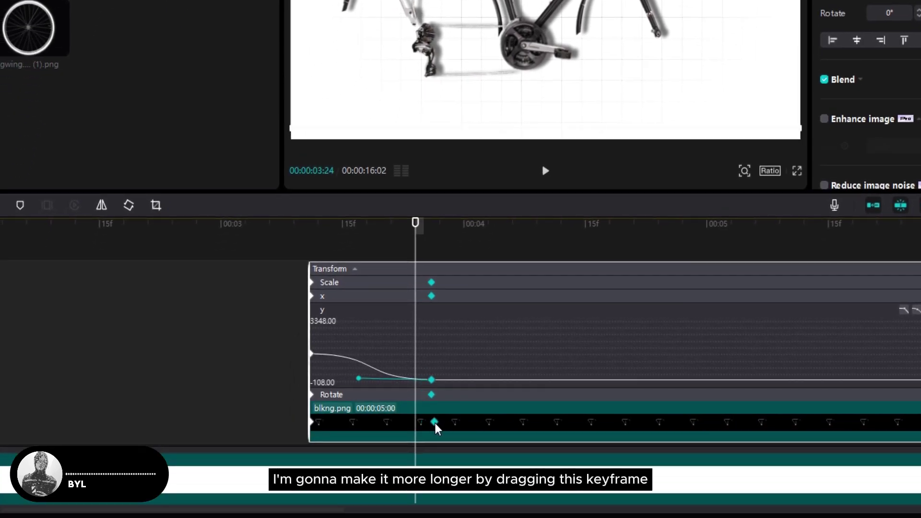
pyautogui.moveTo(435, 424); pyautogui.dragTo(446, 424)
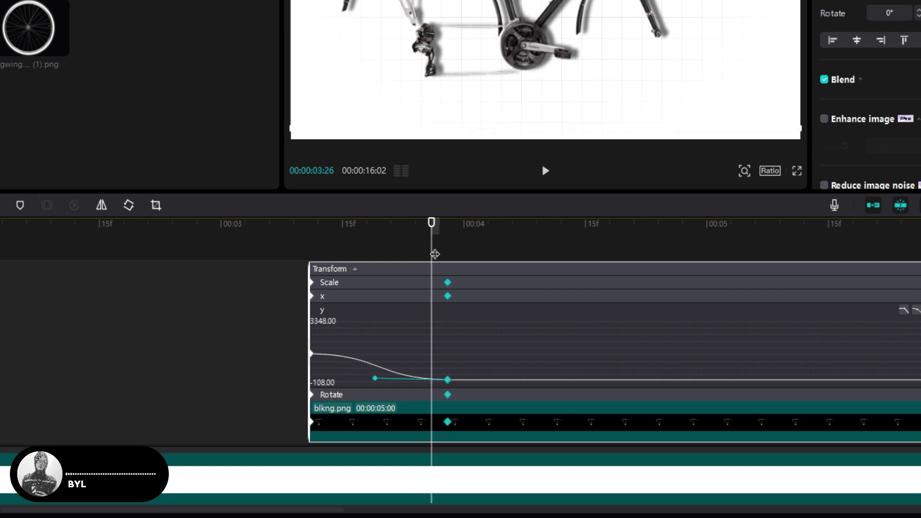
pyautogui.moveTo(428, 241); pyautogui.dragTo(385, 238)
pyautogui.press('space')
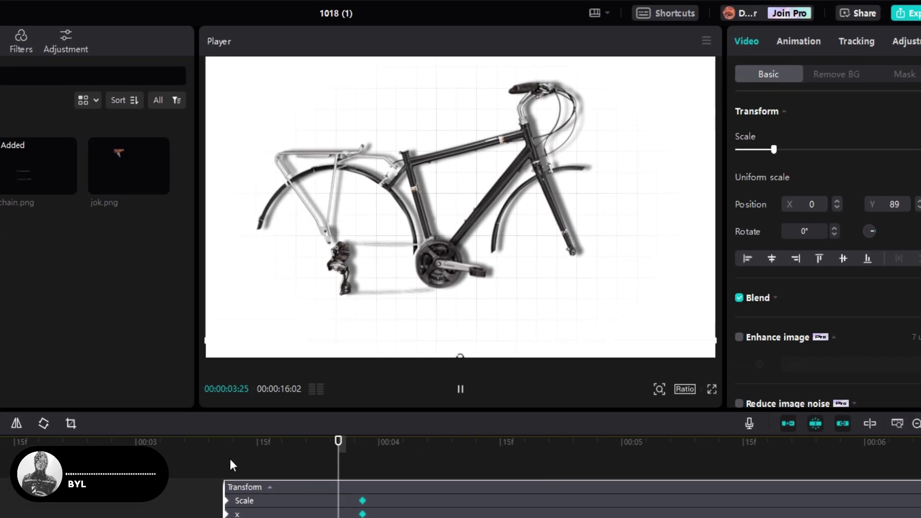
pyautogui.press('space')
pyautogui.moveTo(362, 516); pyautogui.dragTo(395, 517)
pyautogui.press('space')
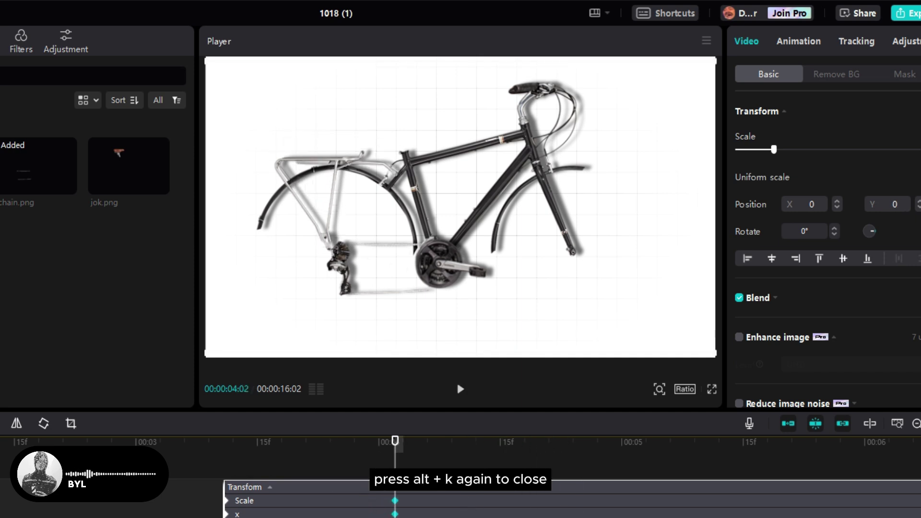
# Close the keyframe curves and extend the blkng.png clip to a duration of 00:00:11:20
pyautogui.hotkey('alt', 'k')
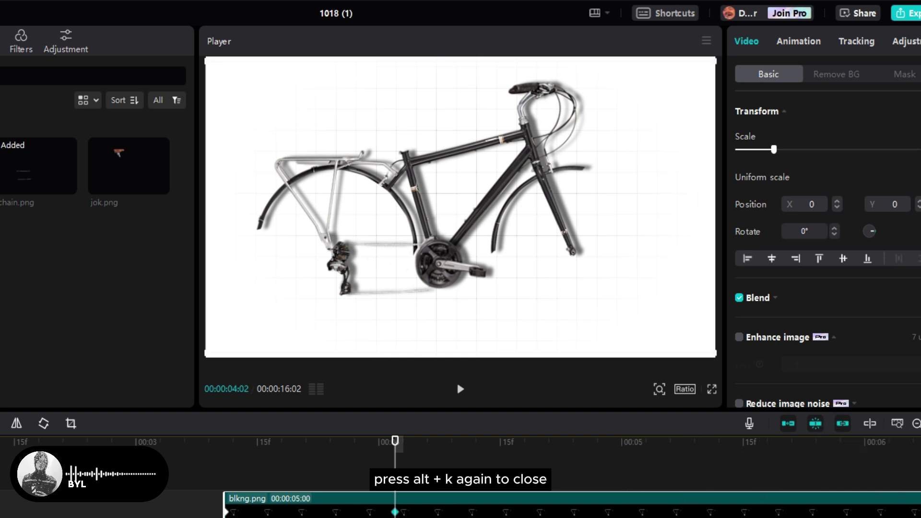
pyautogui.scroll(-4, 460, 501)
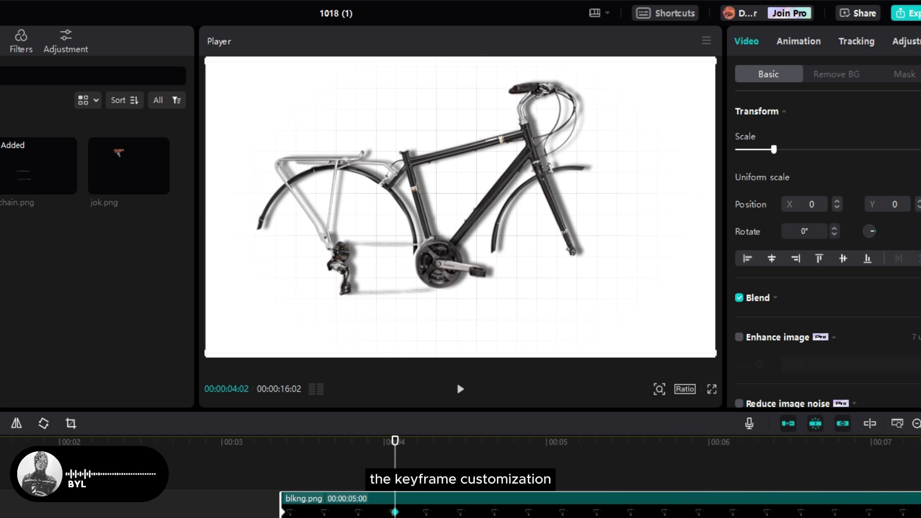
pyautogui.hotkey('ctrl', '-')
pyautogui.moveTo(512, 503); pyautogui.dragTo(357, 501)
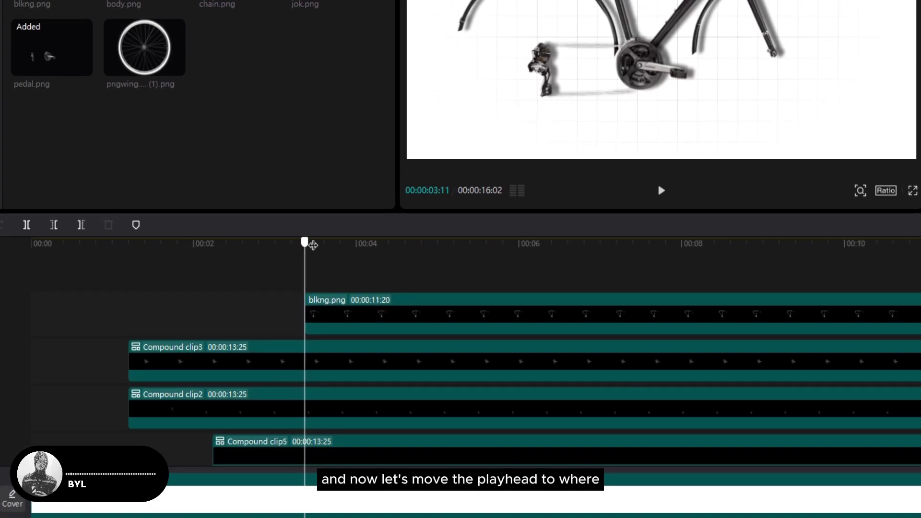
# Add jok.png on a new top track at 00:00:04:14, once the rack has landed, and extend it to 00:00:10:17
pyautogui.moveTo(313, 246); pyautogui.dragTo(394, 274)
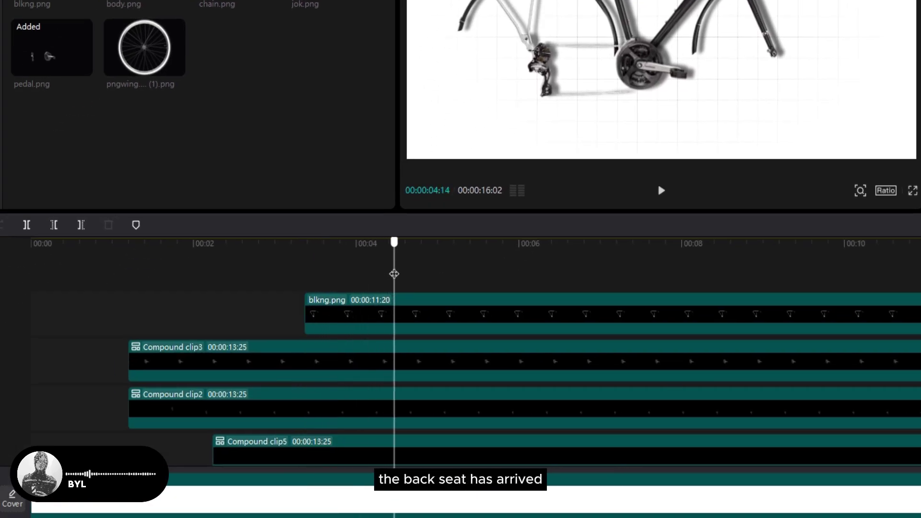
pyautogui.click(411, 319)
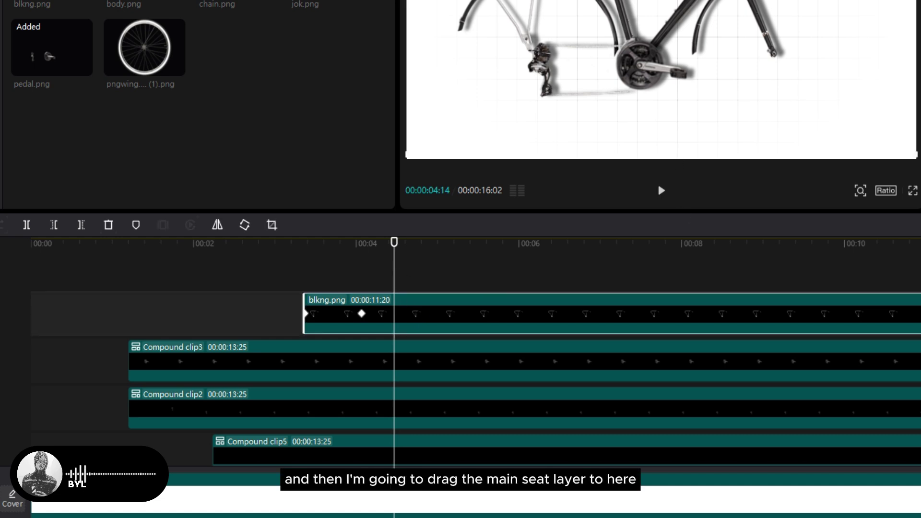
pyautogui.moveTo(331, 2); pyautogui.dragTo(398, 267)
pyautogui.moveTo(801, 310); pyautogui.dragTo(878, 370)
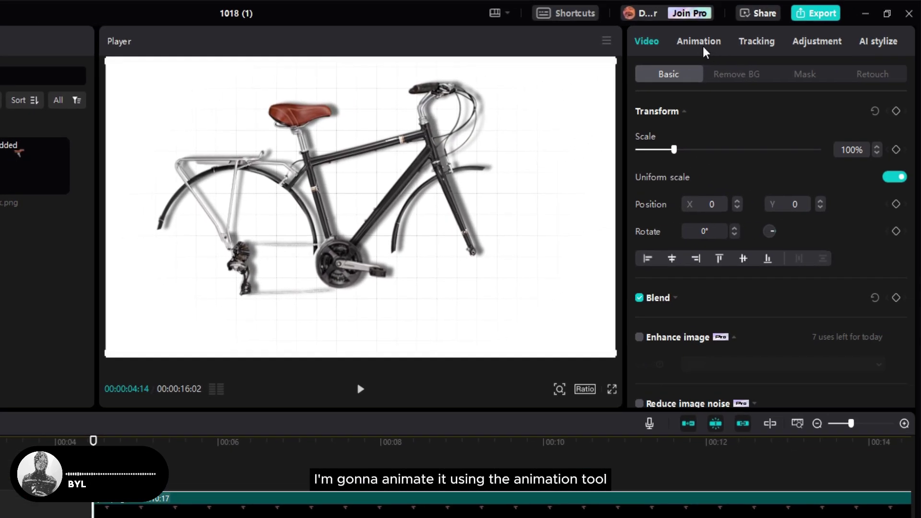
# Apply the Slide Up In animation with a duration of about 1 second to jok.png and turn it into a compound clip
pyautogui.click(704, 47)
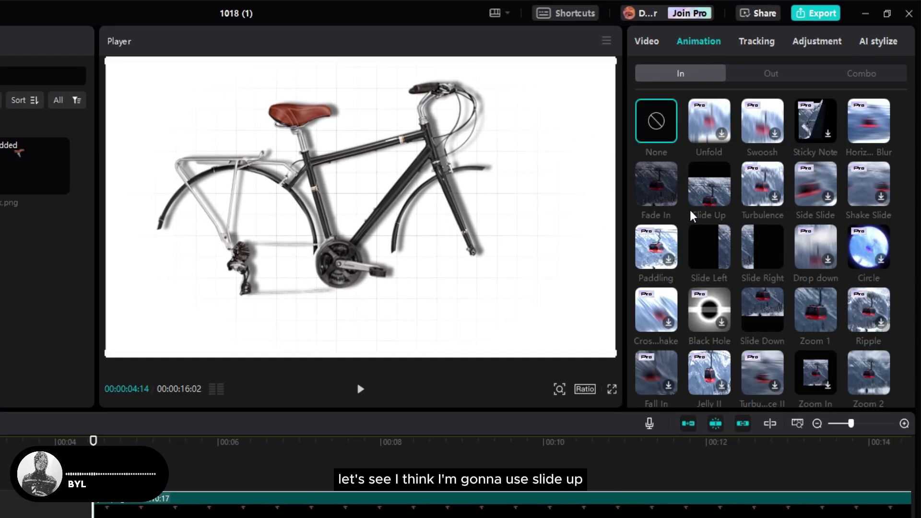
pyautogui.click(710, 192)
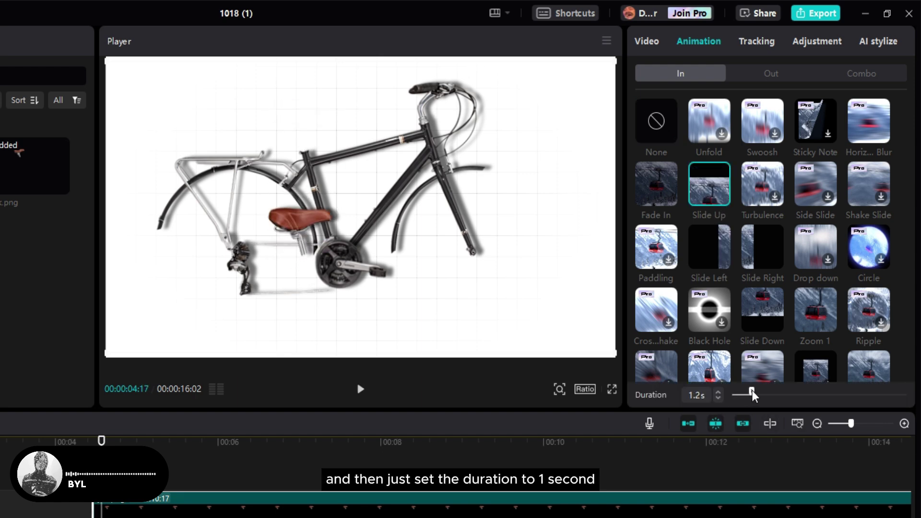
pyautogui.click(127, 513)
pyautogui.rightClick(127, 514)
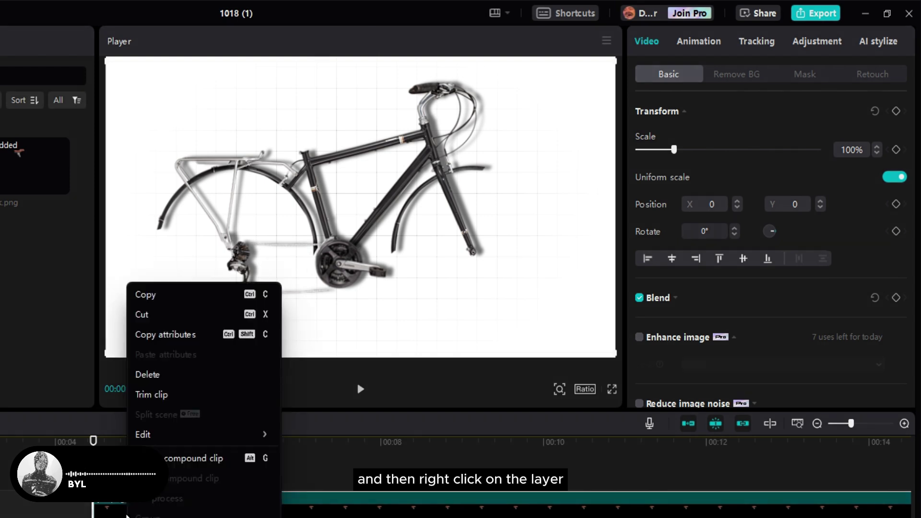
pyautogui.click(214, 459)
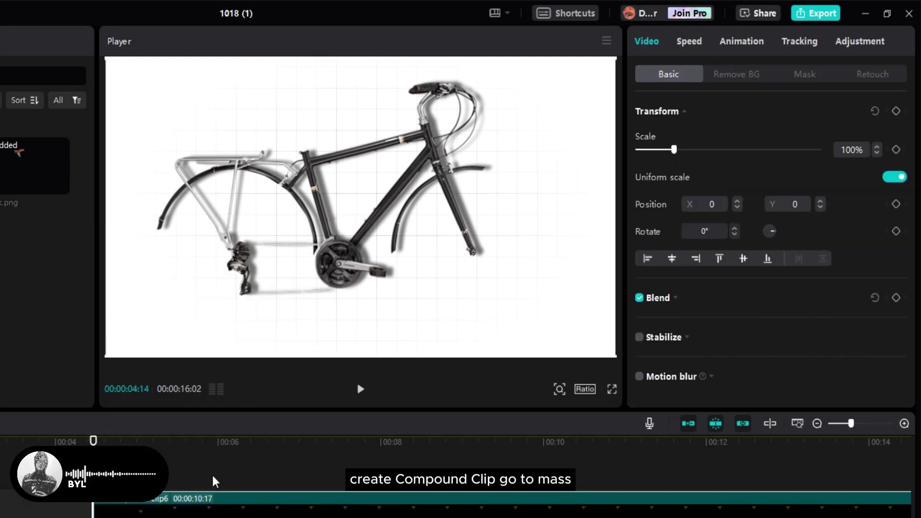
# Give the seat's compound clip a Horizontal mask rotated -11° at X 0, Y 169, along the frame's top tube, and preview the slide
pyautogui.click(805, 75)
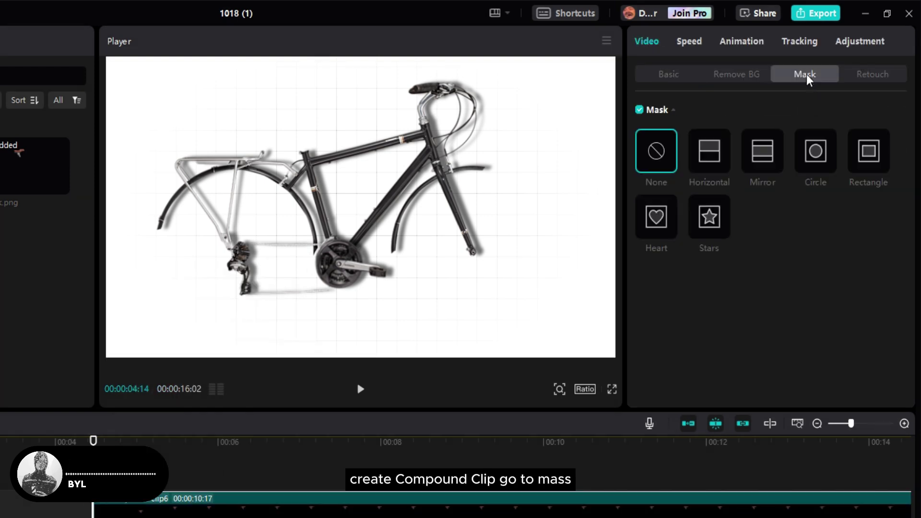
pyautogui.click(716, 163)
pyautogui.moveTo(390, 213); pyautogui.dragTo(330, 155)
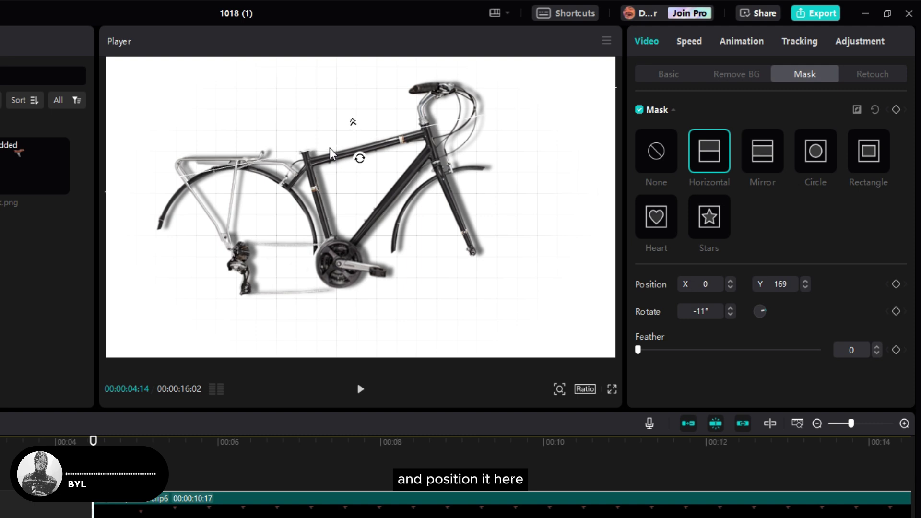
pyautogui.click(674, 77)
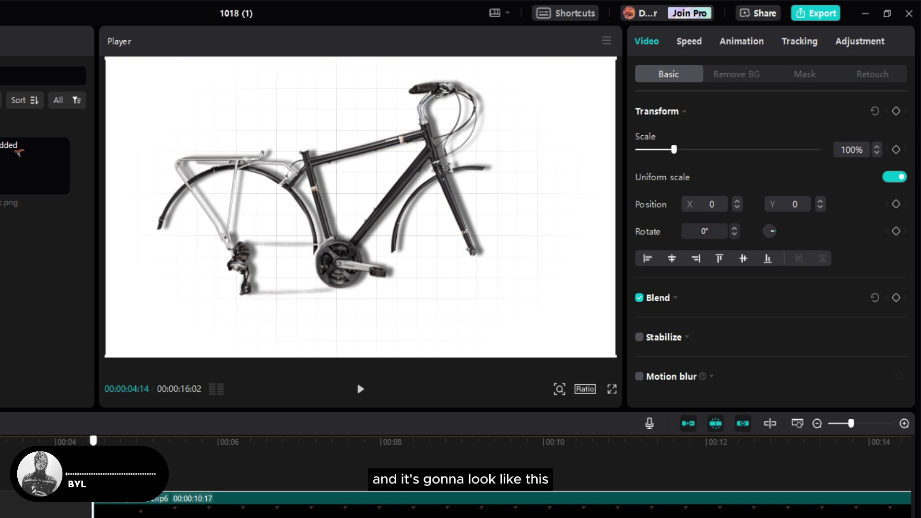
pyautogui.moveTo(109, 440); pyautogui.dragTo(216, 439)
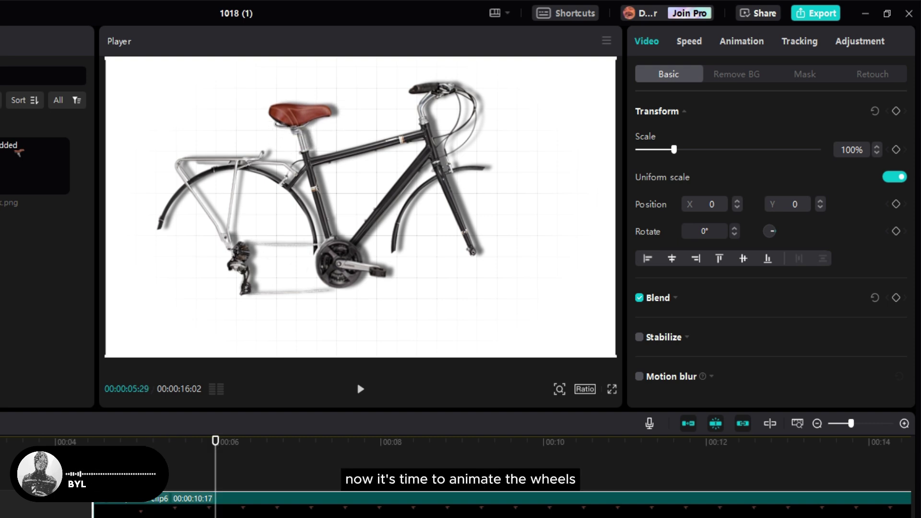
# Add the wheel image pngwing.com (1).png on a track beneath body.png from 00:00:00:00 and extend it to 00:00:15:01
pyautogui.click(139, 465)
pyautogui.scroll(-2, 139, 465)
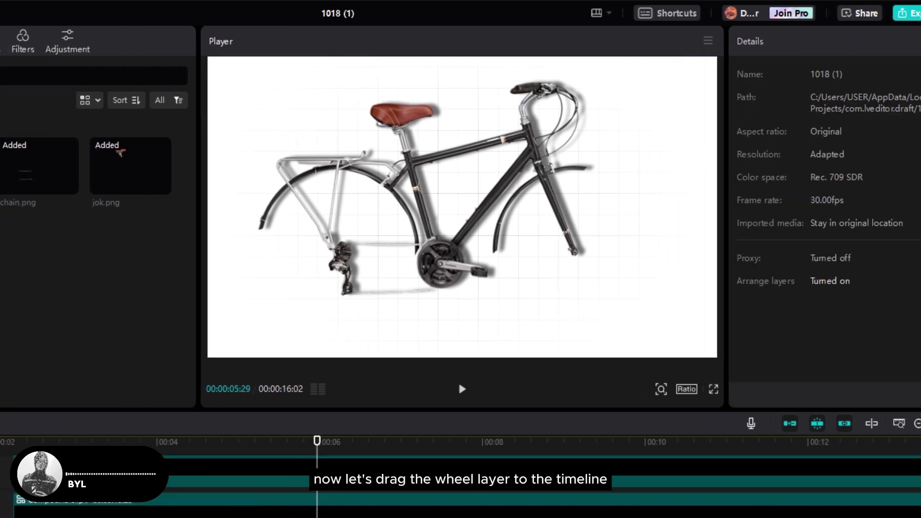
pyautogui.moveTo(236, 258); pyautogui.dragTo(218, 517)
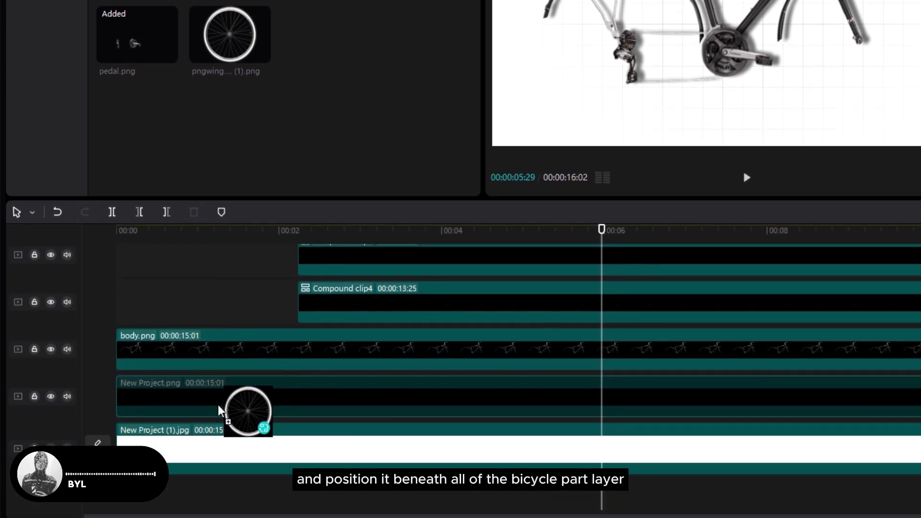
pyautogui.moveTo(218, 411); pyautogui.dragTo(185, 375)
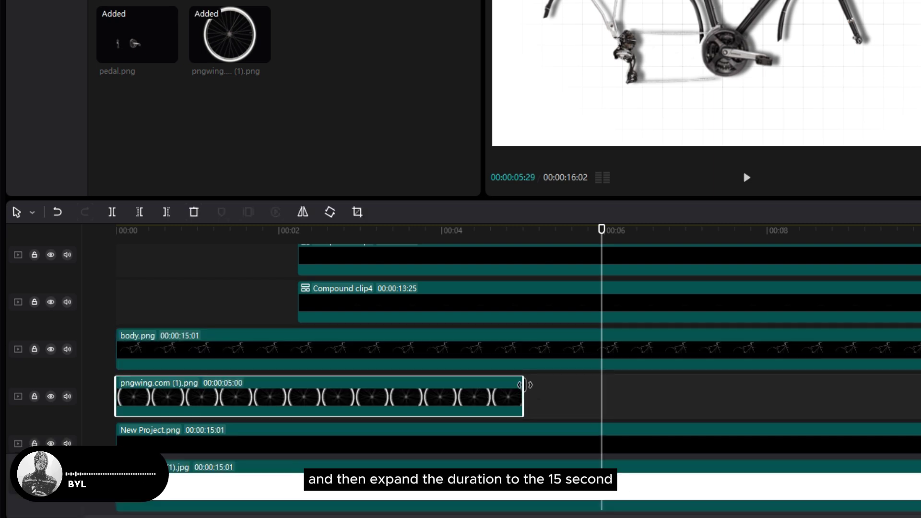
pyautogui.moveTo(524, 385); pyautogui.dragTo(920, 423)
pyautogui.hscroll(-6, 342, 249)
# Deactivate all the bicycle part clips above the wheel, including body.png
pyautogui.click(336, 231)
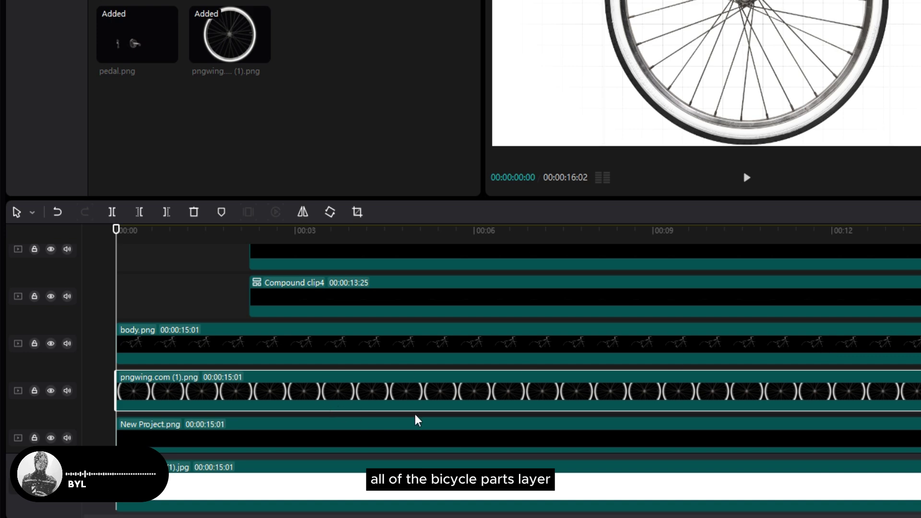
pyautogui.moveTo(920, 342); pyautogui.dragTo(305, 237)
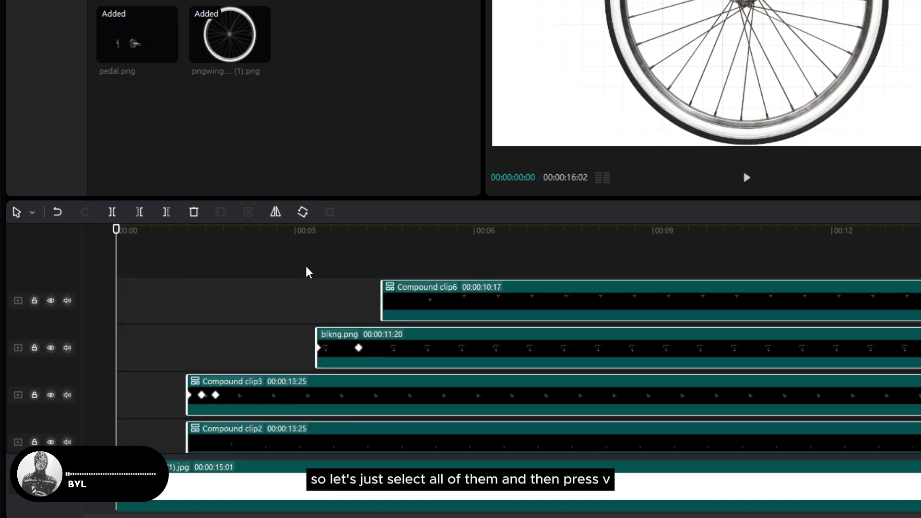
pyautogui.press('v')
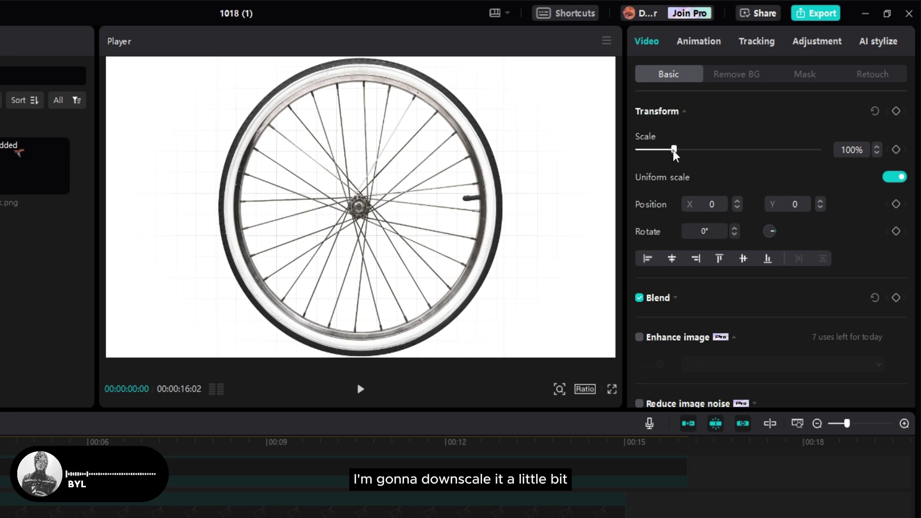
# Scale the wheel to 79%, keyframe its transform at the start, and set its rotation to 1350° at 00:00:15:00
pyautogui.moveTo(674, 149); pyautogui.dragTo(666, 150)
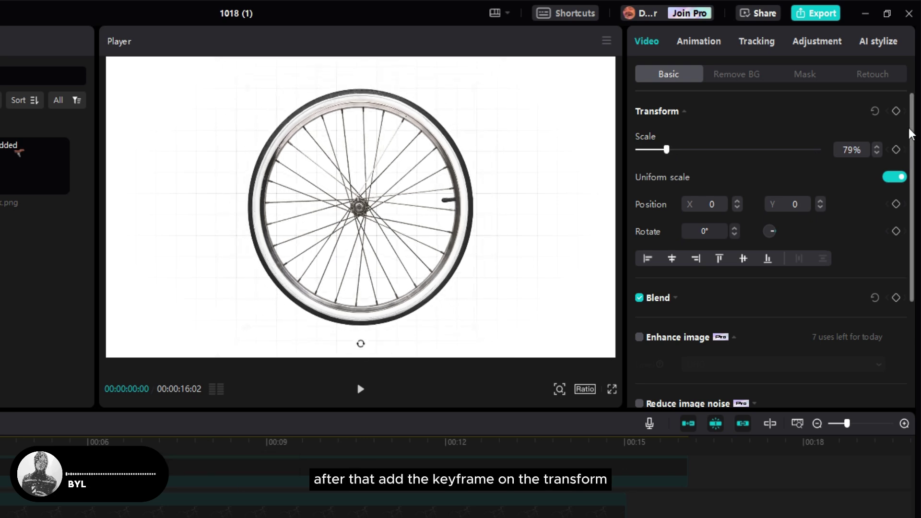
pyautogui.click(895, 111)
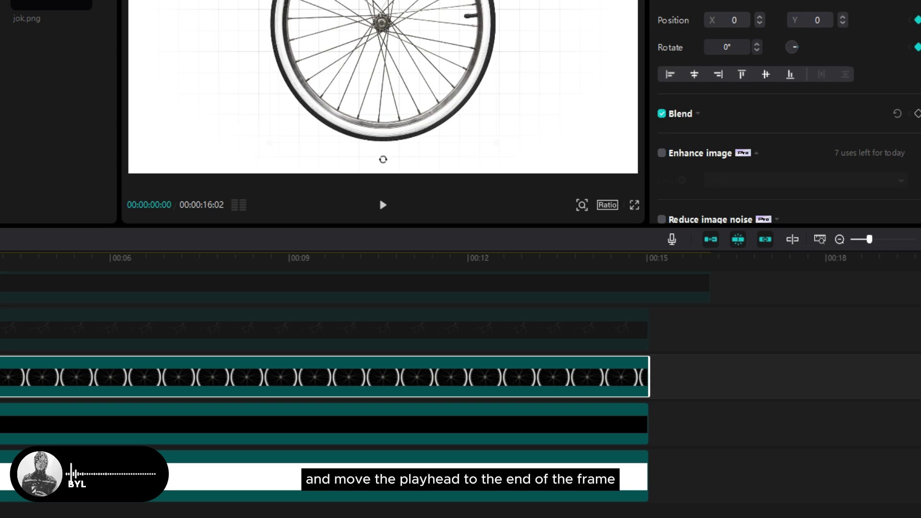
pyautogui.click(40, 449)
pyautogui.moveTo(39, 449); pyautogui.dragTo(630, 466)
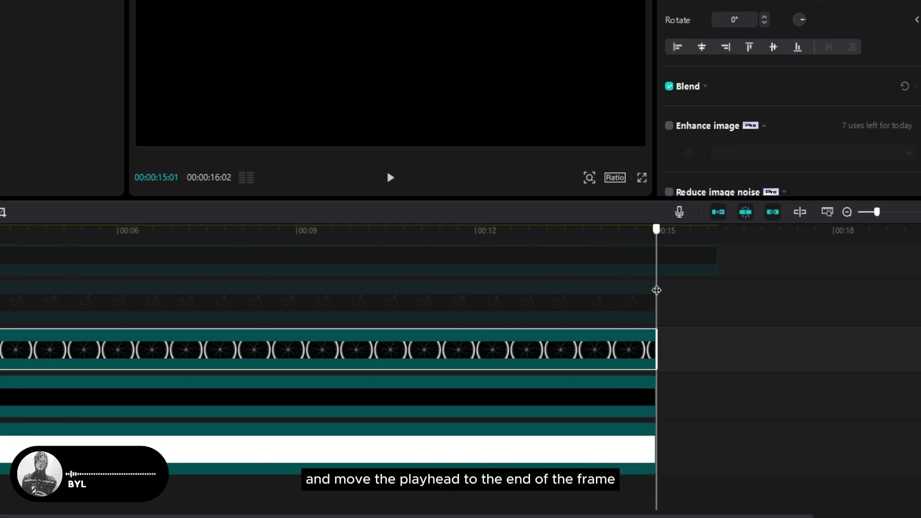
pyautogui.press('Left')
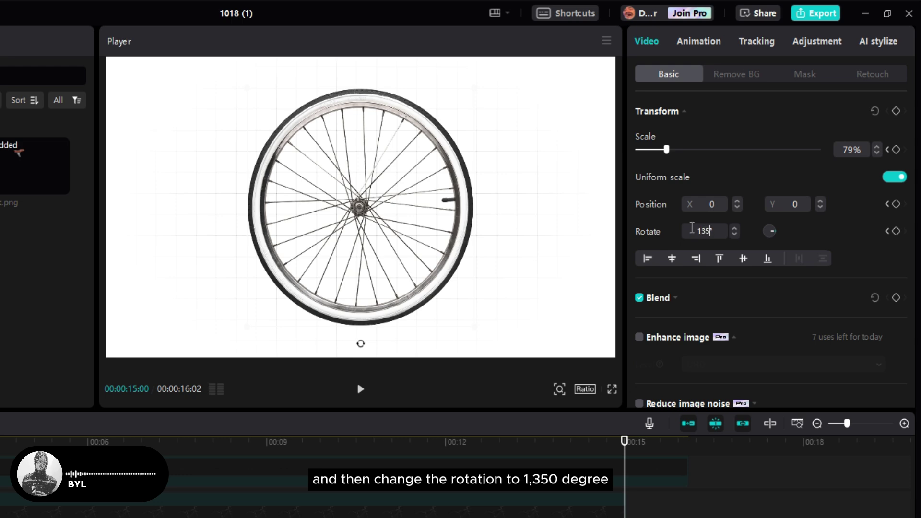
pyautogui.press('Return')
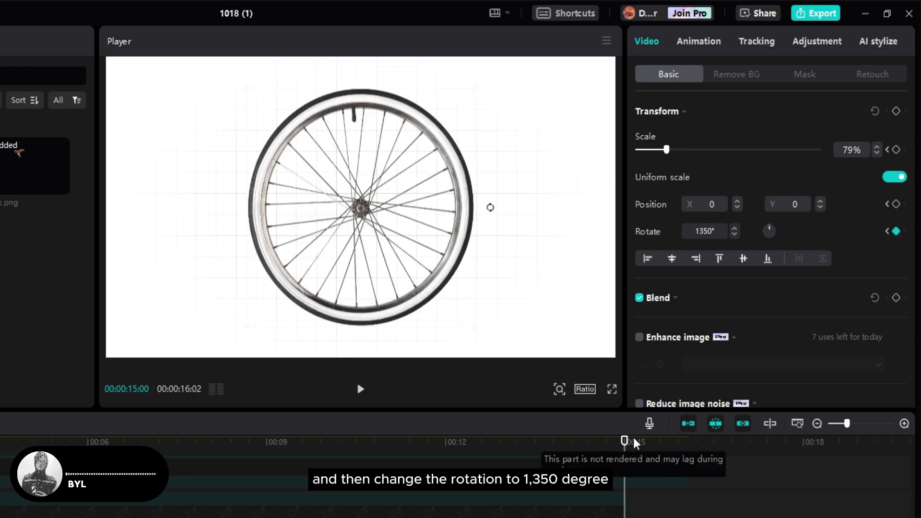
# Preview the wheel's spin and turn the wheel clip into a compound clip
pyautogui.moveTo(628, 442); pyautogui.dragTo(0, 448)
pyautogui.press('space')
pyautogui.rightClick(216, 370)
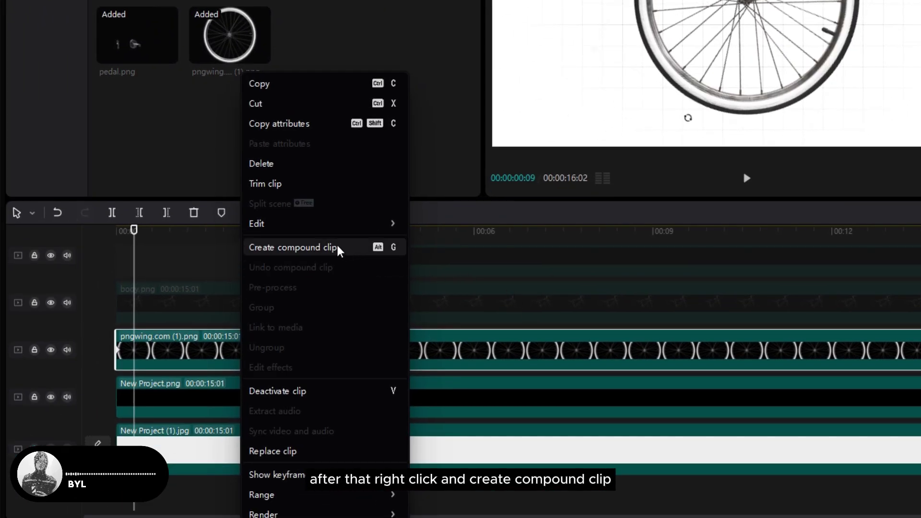
pyautogui.click(337, 247)
# Add transform keyframes to the wheel's compound clip at 00:00:00:00 and 00:00:01:06 to hold it centered
pyautogui.press('Home')
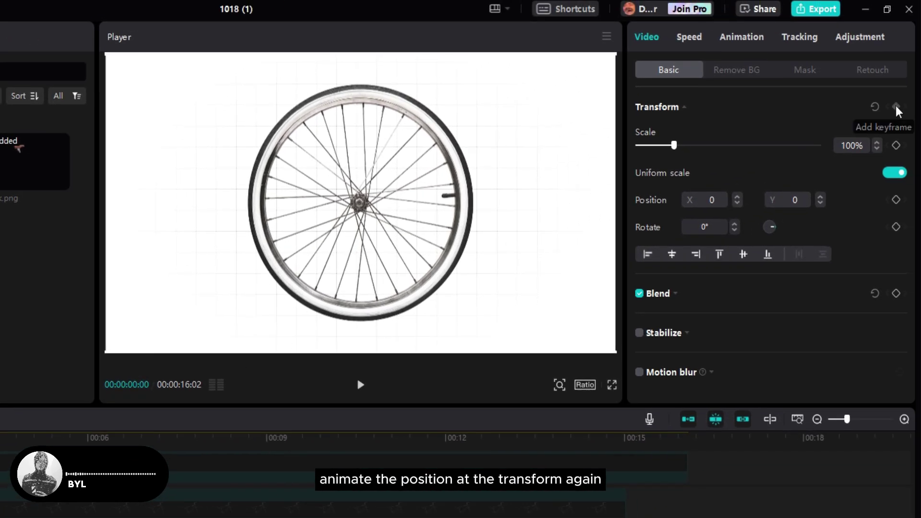
pyautogui.click(896, 107)
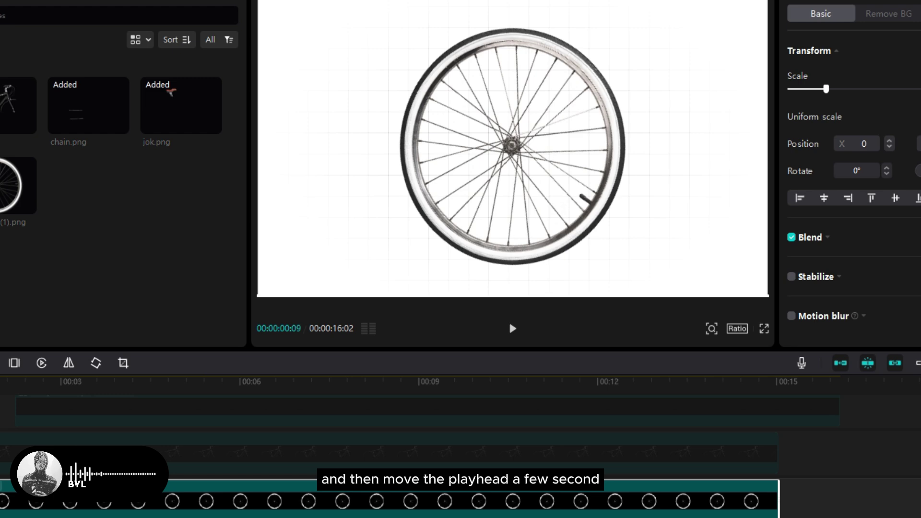
pyautogui.moveTo(74, 274); pyautogui.dragTo(188, 232)
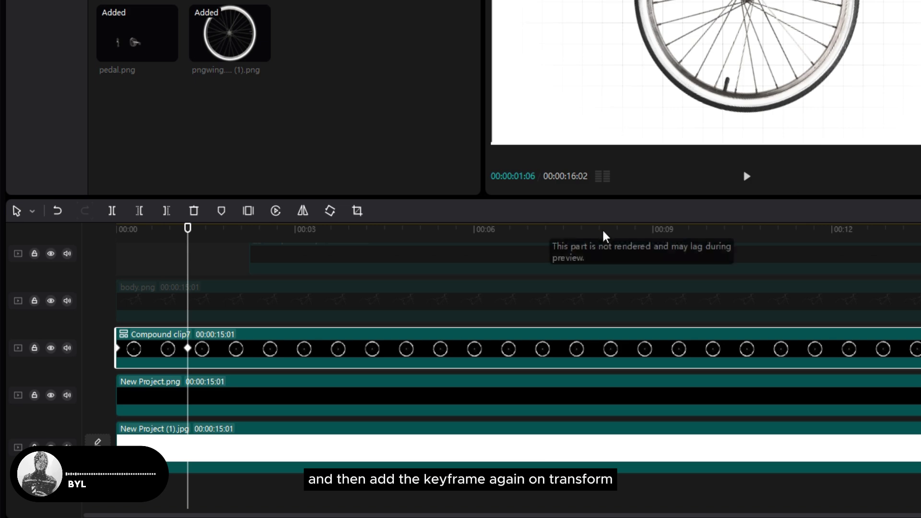
# At 00:00:01:27, reactivate body.png, then scale the wheel down to fit the rear fender and position it at X -939, Y -333
pyautogui.moveTo(188, 252); pyautogui.dragTo(230, 253)
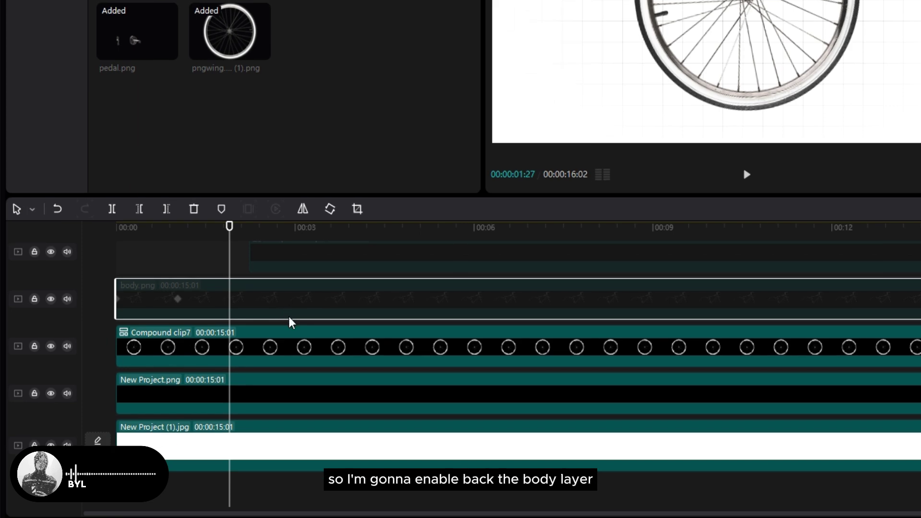
pyautogui.press('v')
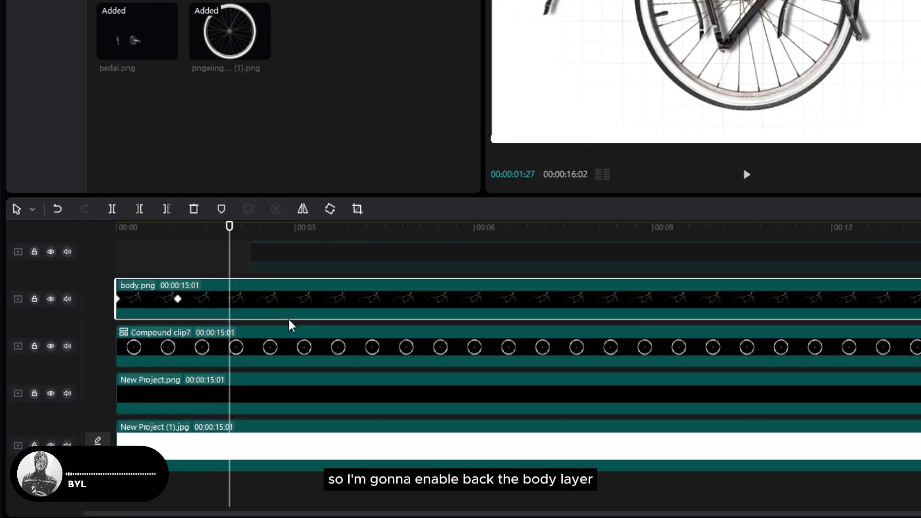
pyautogui.click(291, 337)
pyautogui.moveTo(534, 266); pyautogui.dragTo(481, 289)
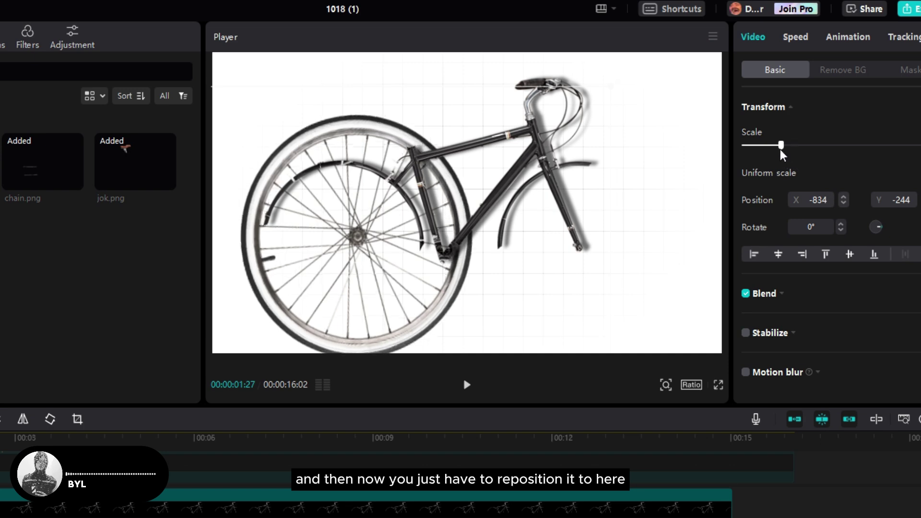
pyautogui.moveTo(781, 146); pyautogui.dragTo(767, 146)
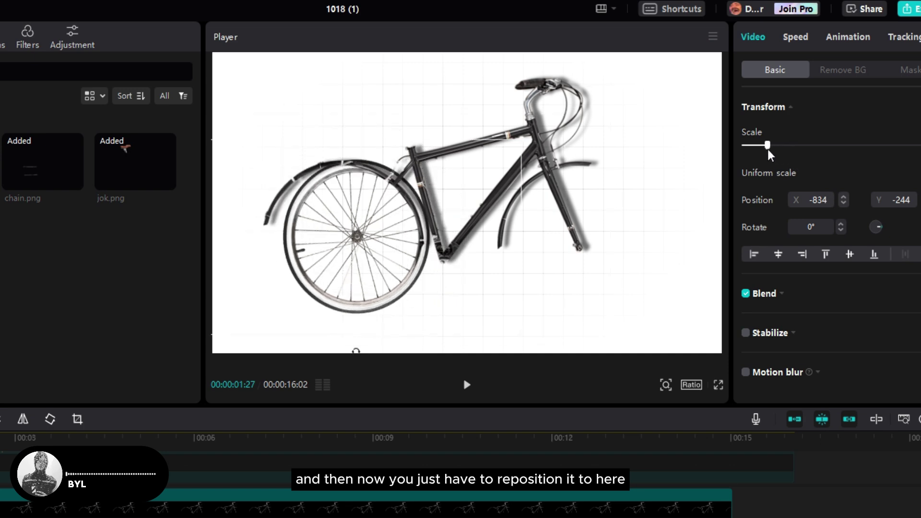
pyautogui.moveTo(380, 273); pyautogui.dragTo(353, 284)
pyautogui.moveTo(768, 145); pyautogui.dragTo(769, 145)
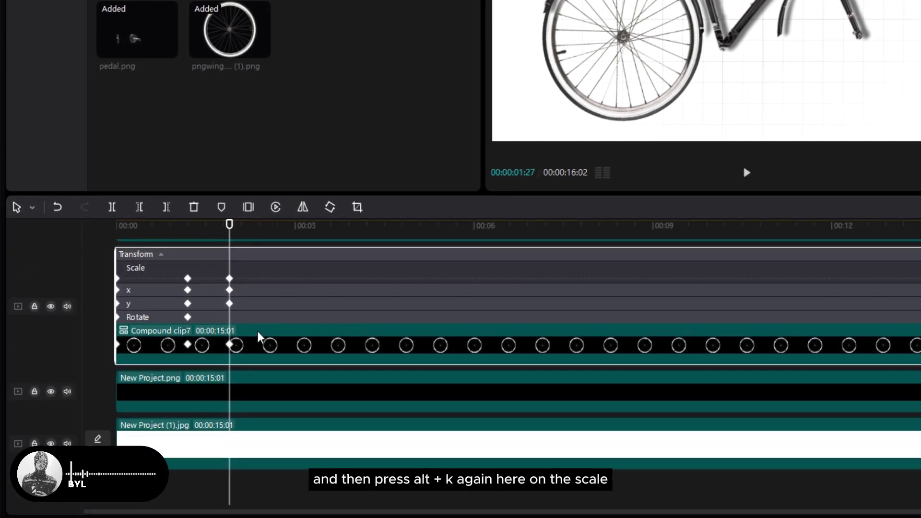
# Show the wheel clip's keyframe curves and apply the Ease graph to its last scale keyframe
pyautogui.hotkey('alt', 'k')
pyautogui.rightClick(229, 279)
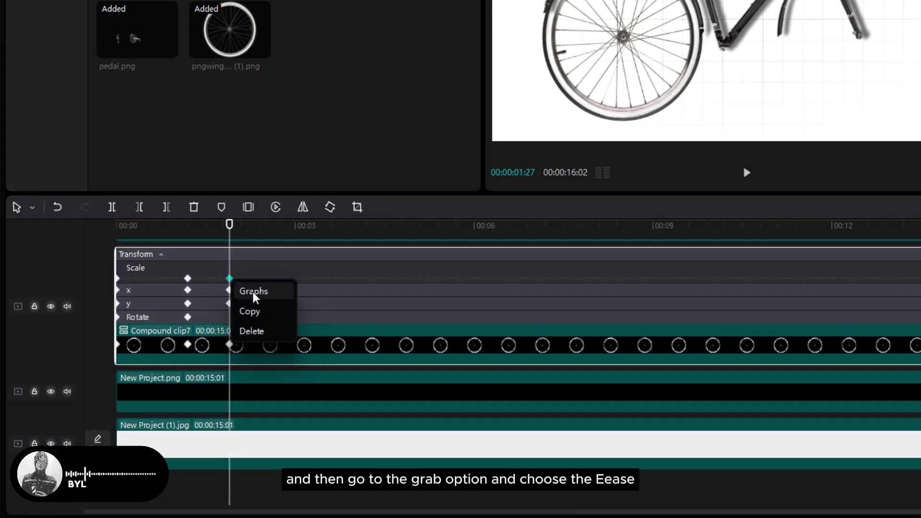
pyautogui.click(253, 293)
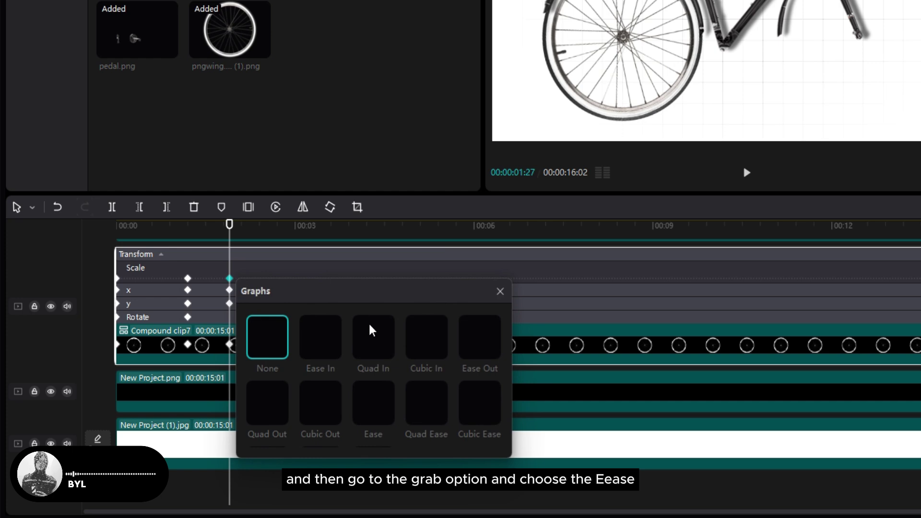
pyautogui.click(383, 408)
pyautogui.click(215, 354)
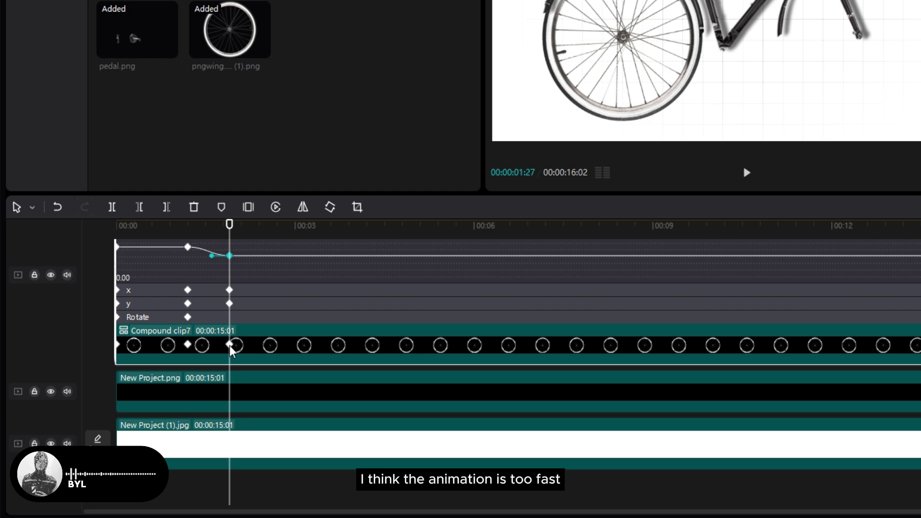
# Move the wheel's last keyframes to about 00:00:02:10, stretch the scale curve's handles for a smoother ease, and preview the motion
pyautogui.moveTo(230, 347); pyautogui.dragTo(264, 349)
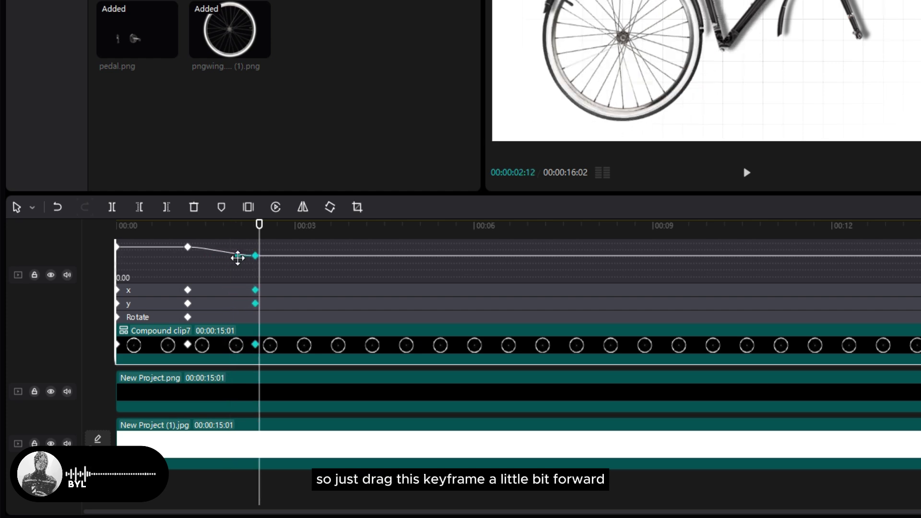
pyautogui.moveTo(238, 258)
pyautogui.mouseDown()
pyautogui.moveTo(203, 256)
pyautogui.moveTo(235, 248)
pyautogui.mouseUp()
pyautogui.click(186, 248)
pyautogui.click(170, 358)
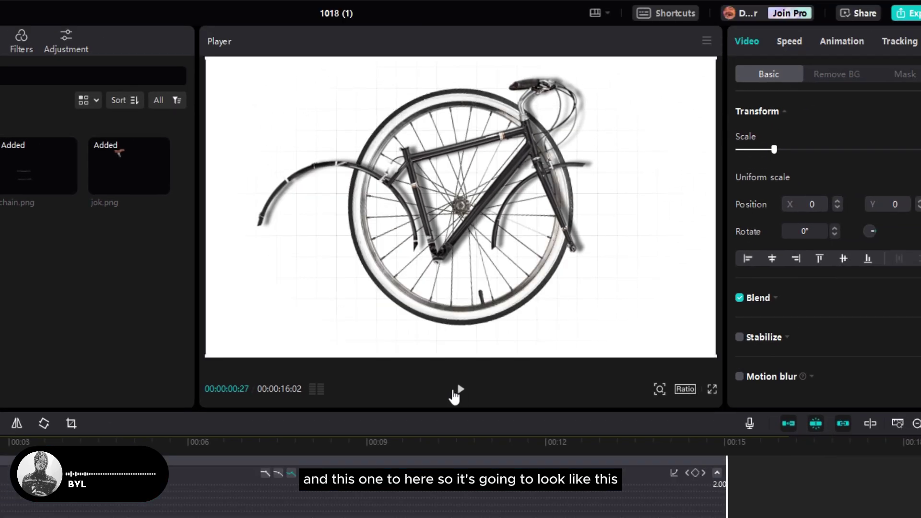
pyautogui.click(746, 173)
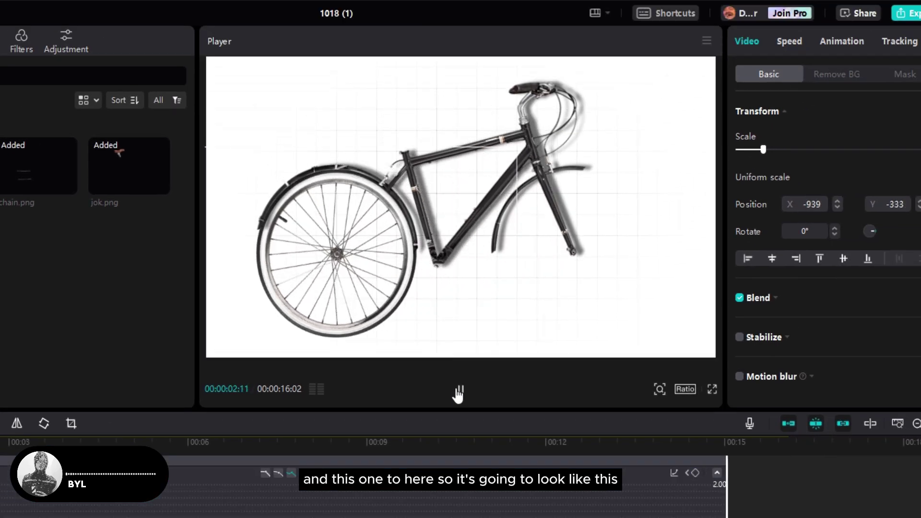
pyautogui.click(458, 391)
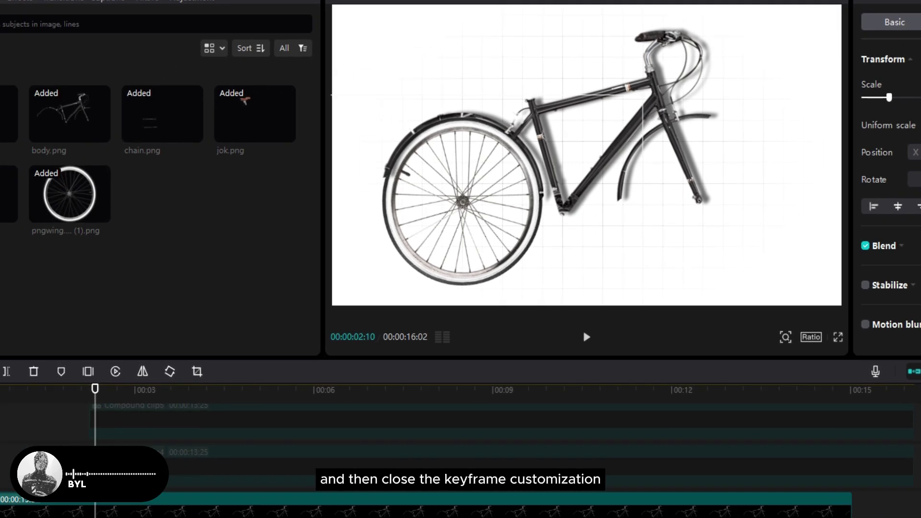
# Duplicate the wheel's compound clip on a separate track and position the front wheel under the front fender at X 862, Y -313
pyautogui.rightClick(119, 460)
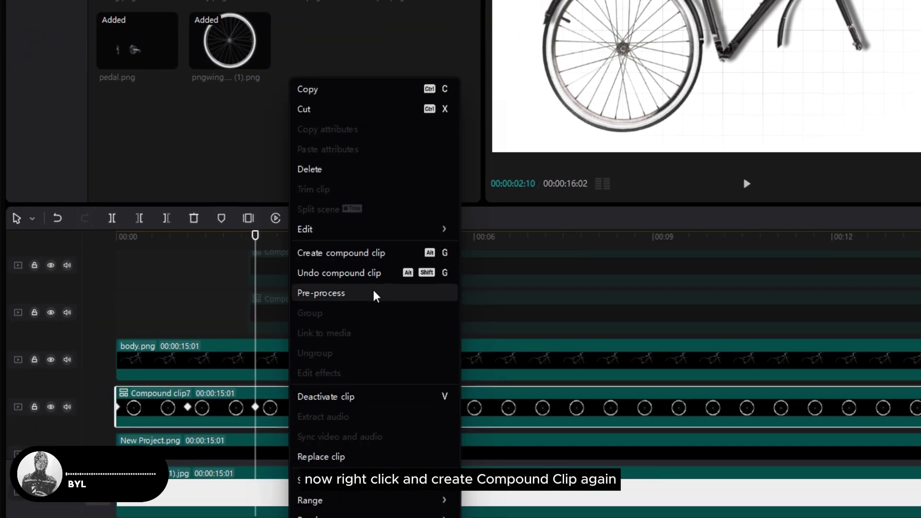
pyautogui.click(374, 254)
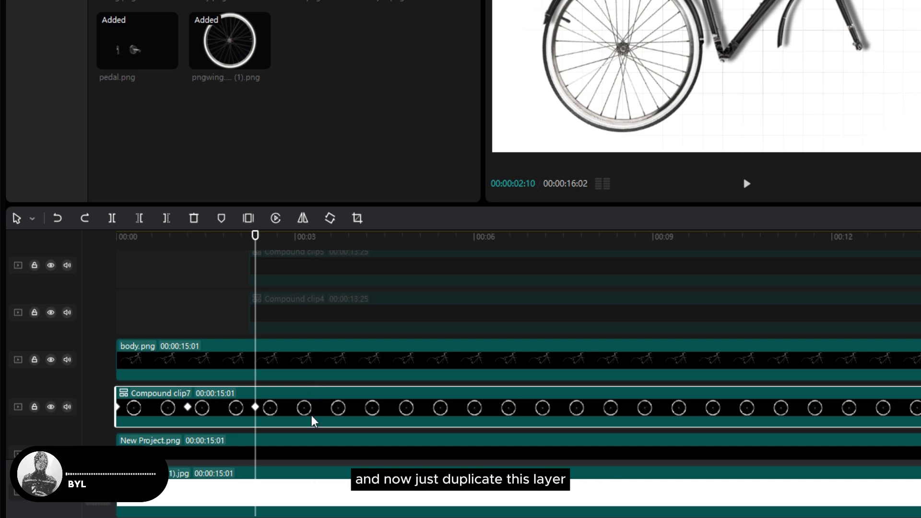
pyautogui.moveTo(312, 417); pyautogui.dragTo(302, 379)
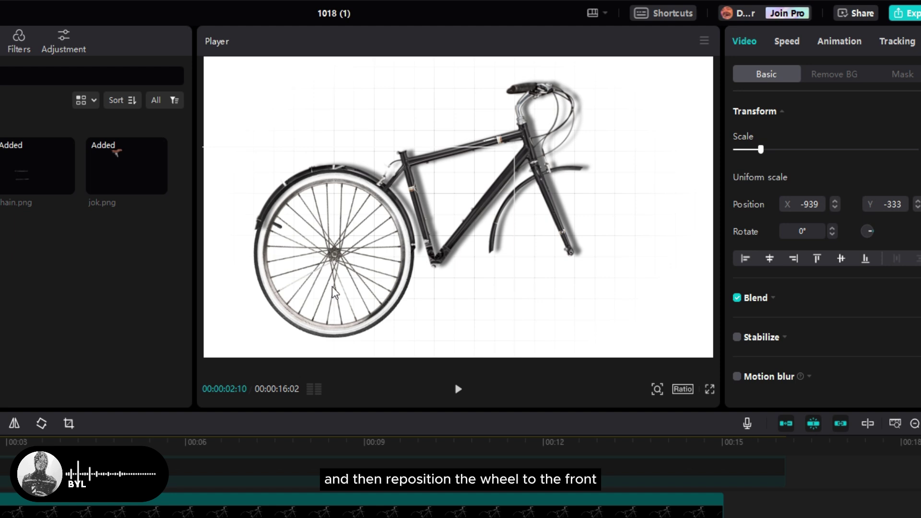
pyautogui.moveTo(335, 291); pyautogui.dragTo(563, 293)
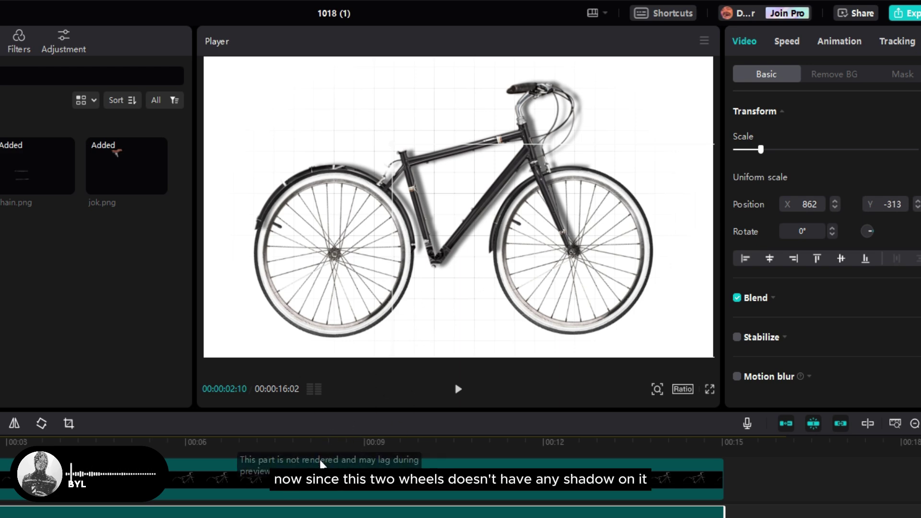
# Check which wheel the lower compound clip holds and duplicate the wheel clips onto extra tracks above New Project.png as shadow layers
pyautogui.click(324, 516)
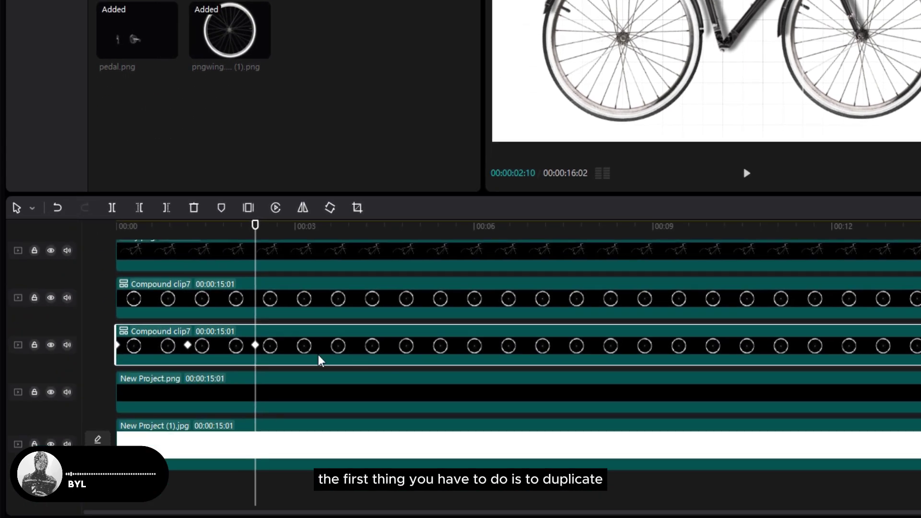
pyautogui.click(50, 345)
pyautogui.click(51, 345)
pyautogui.moveTo(364, 356); pyautogui.dragTo(300, 360)
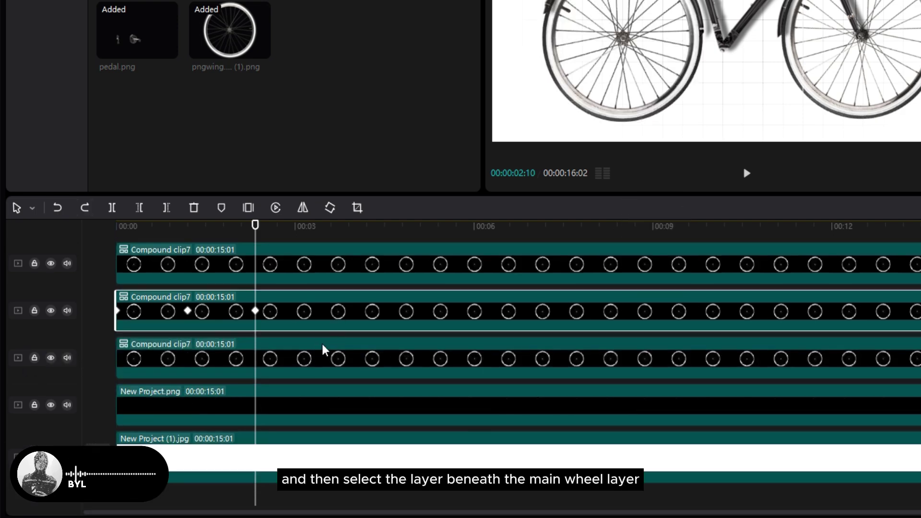
# Turn the copy beneath the rear wheel black by flattening its Luma curve, and offset it to X -904, Y -354 as a shadow
pyautogui.click(300, 369)
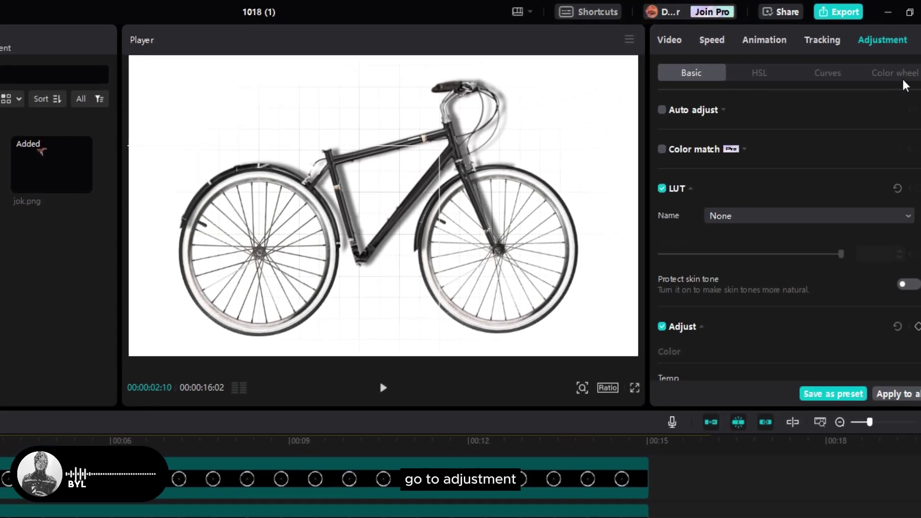
pyautogui.click(827, 73)
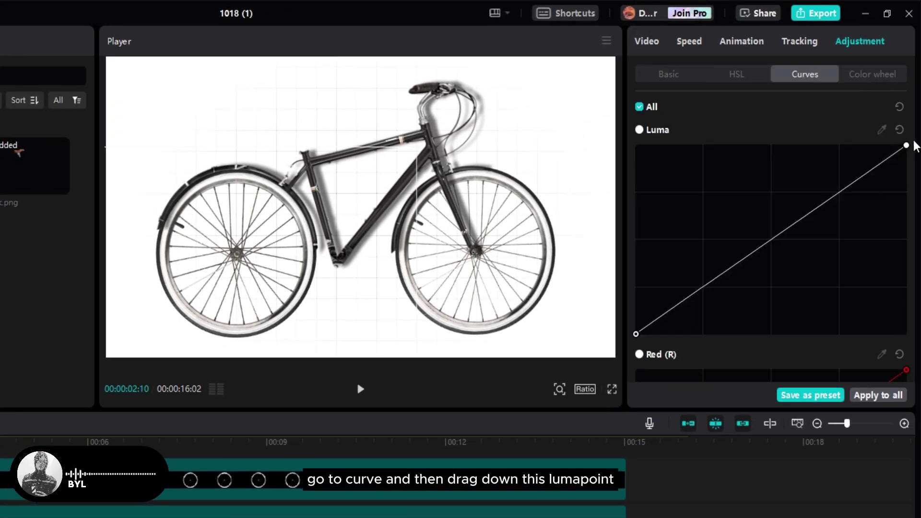
pyautogui.moveTo(906, 145); pyautogui.dragTo(906, 334)
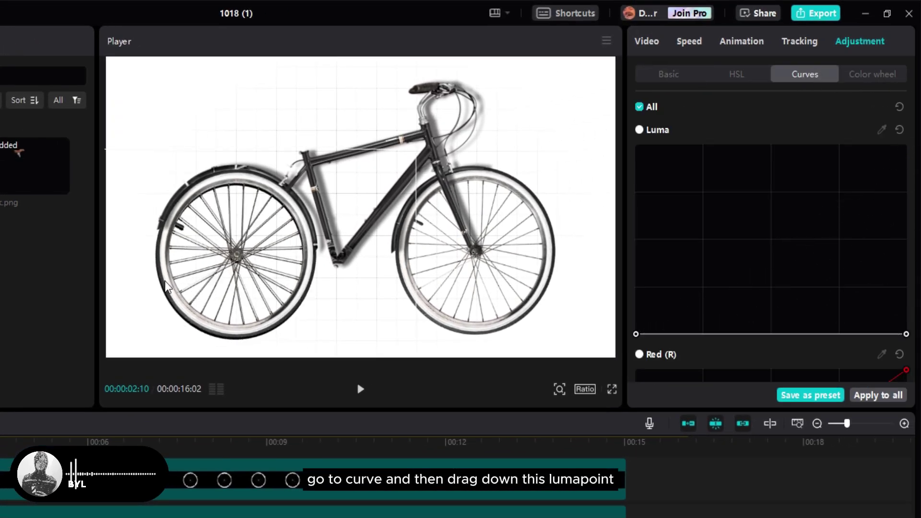
pyautogui.moveTo(165, 286); pyautogui.dragTo(171, 288)
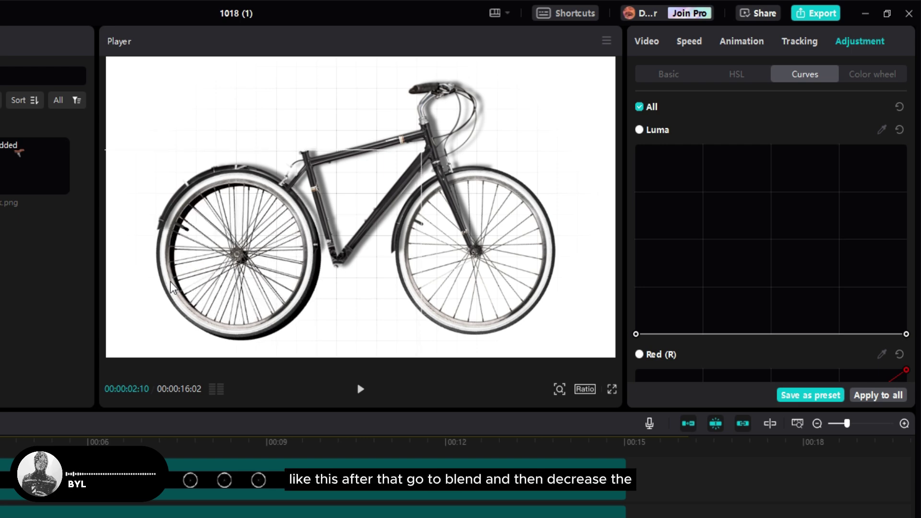
# Lower the rear wheel shadow's blend opacity to a little under half
pyautogui.click(648, 44)
pyautogui.click(653, 299)
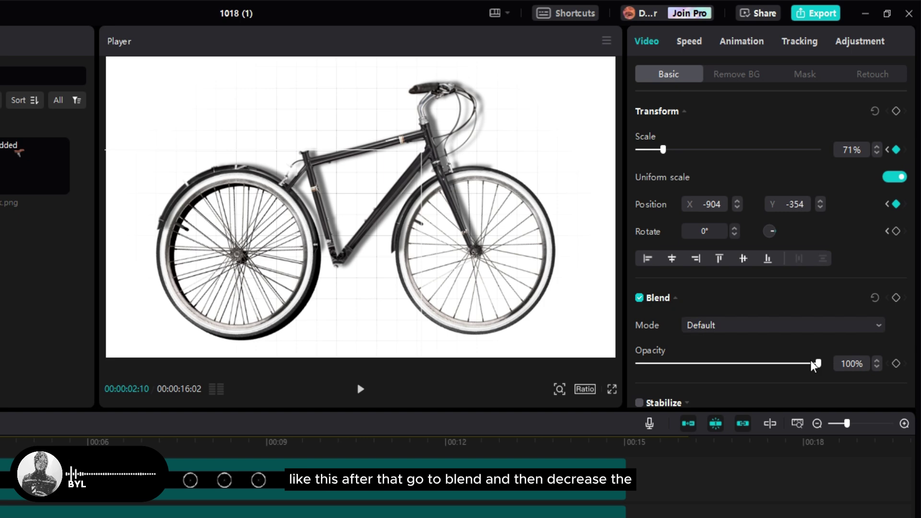
pyautogui.moveTo(815, 363); pyautogui.dragTo(715, 363)
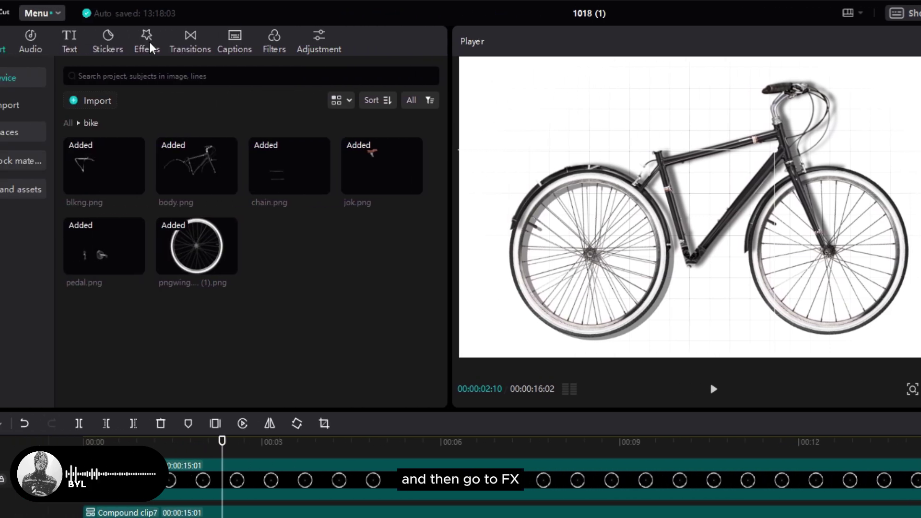
# Find the Motion Blur effect, apply it to the rear wheel's shadow clip and set its Horizontal value to about the middle
pyautogui.click(150, 46)
pyautogui.click(144, 81)
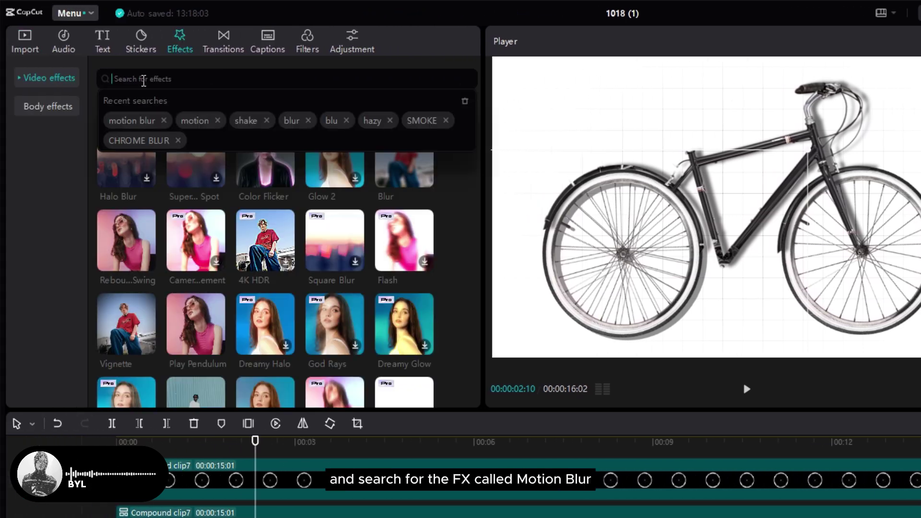
pyautogui.click(132, 120)
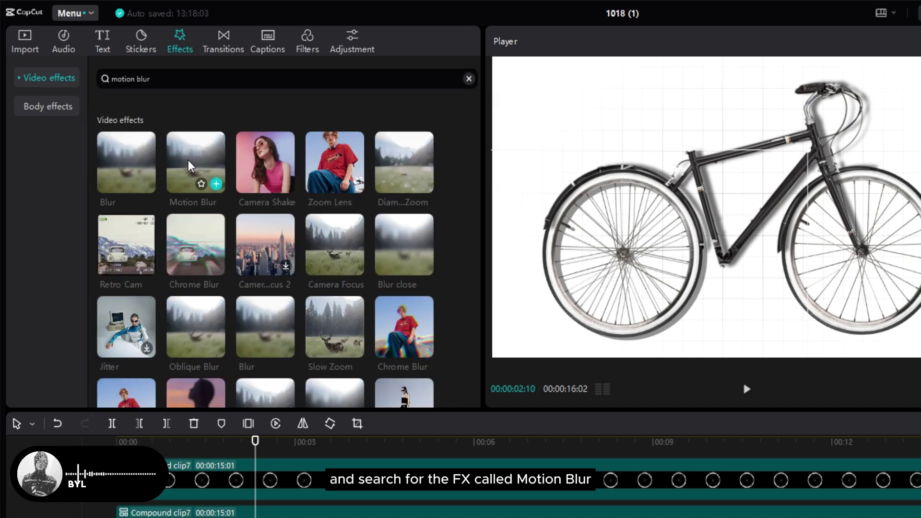
pyautogui.moveTo(196, 163); pyautogui.dragTo(181, 517)
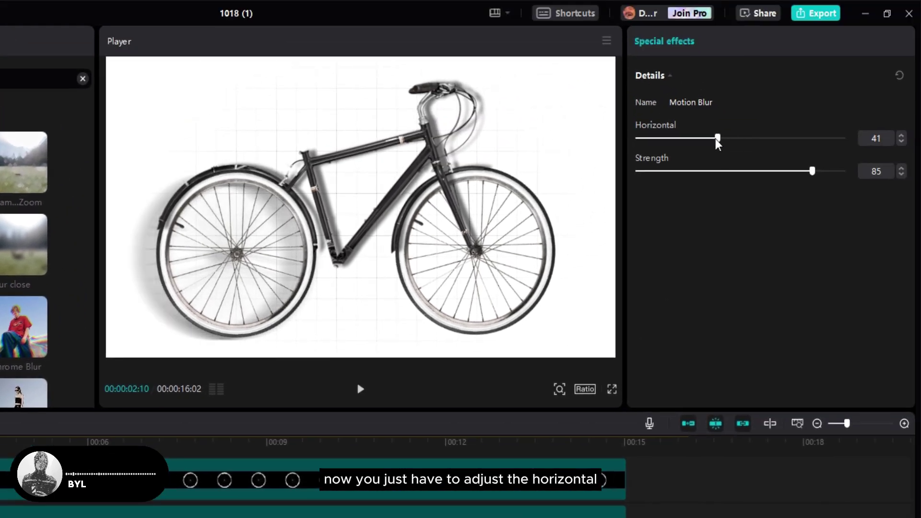
pyautogui.moveTo(717, 138); pyautogui.dragTo(742, 138)
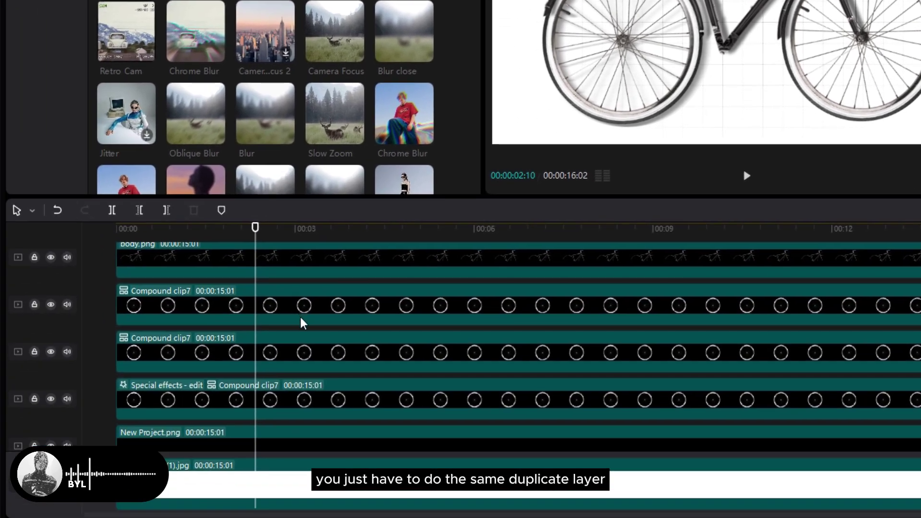
# Duplicate the front wheel clip, flatten the lower copy's Luma curve to black and offset it to X 898, Y -349
pyautogui.click(303, 322)
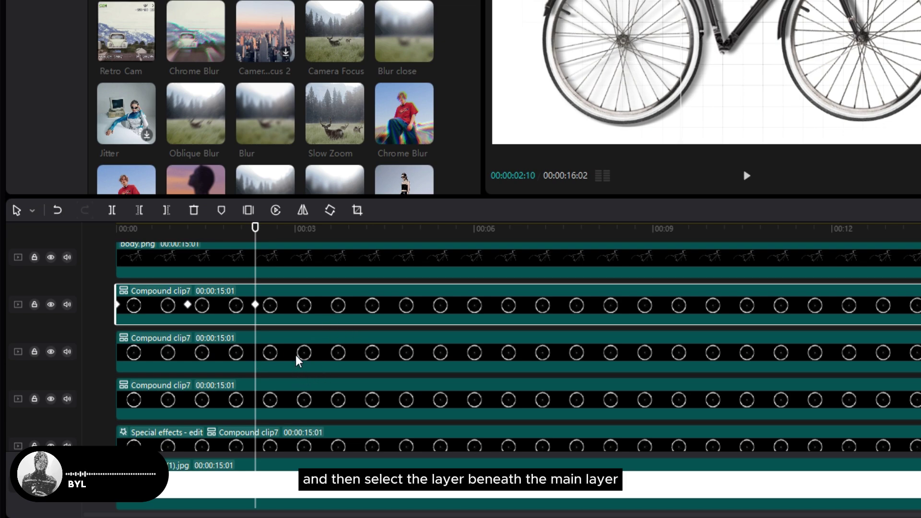
pyautogui.click(305, 369)
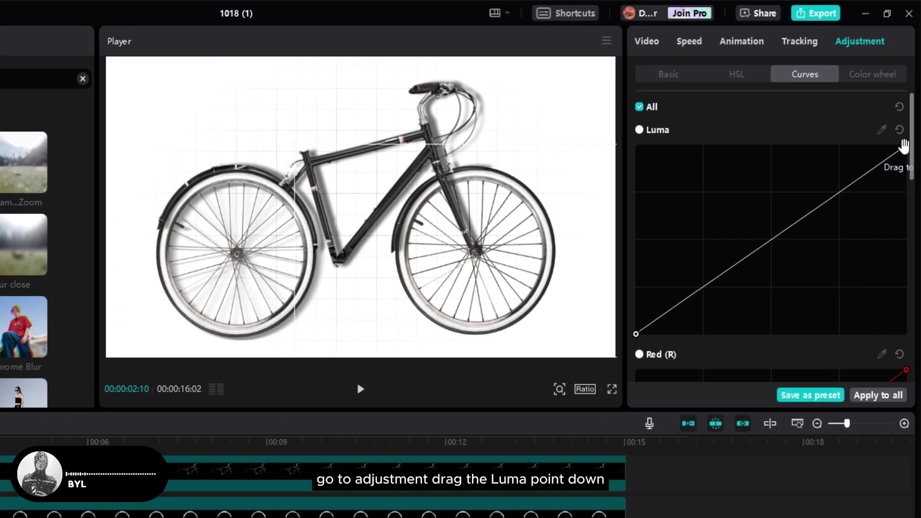
pyautogui.moveTo(903, 146); pyautogui.dragTo(906, 334)
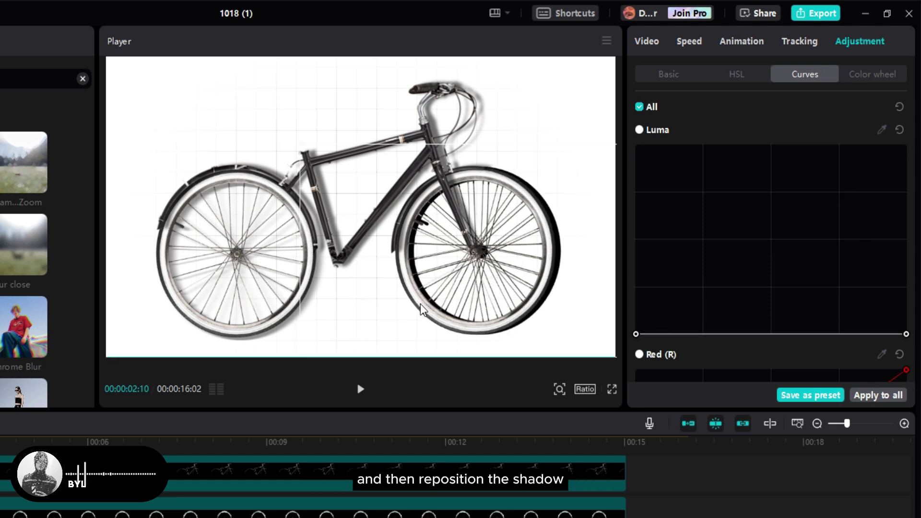
# Reduce the front wheel shadow's opacity to 43% and apply Motion Blur to it with Horizontal at 51
pyautogui.click(669, 76)
pyautogui.scroll(-5, 724, 288)
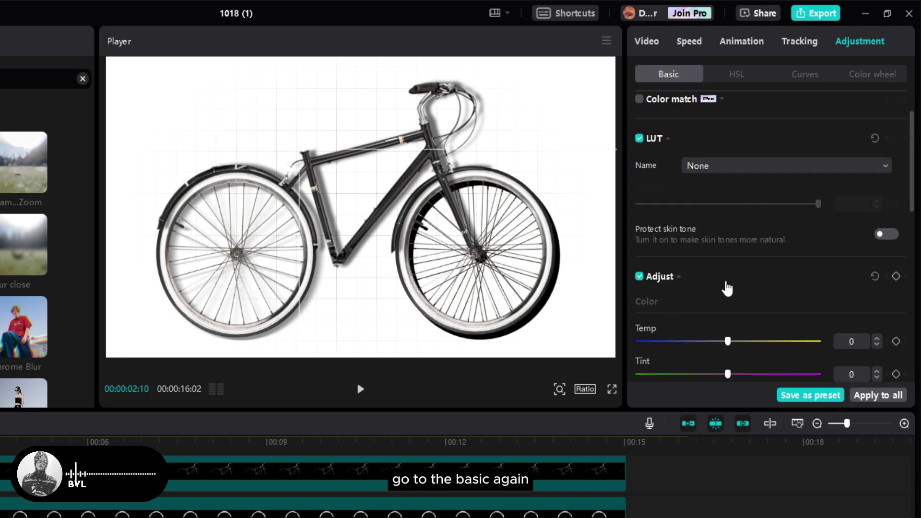
pyautogui.scroll(5, 717, 297)
pyautogui.click(646, 41)
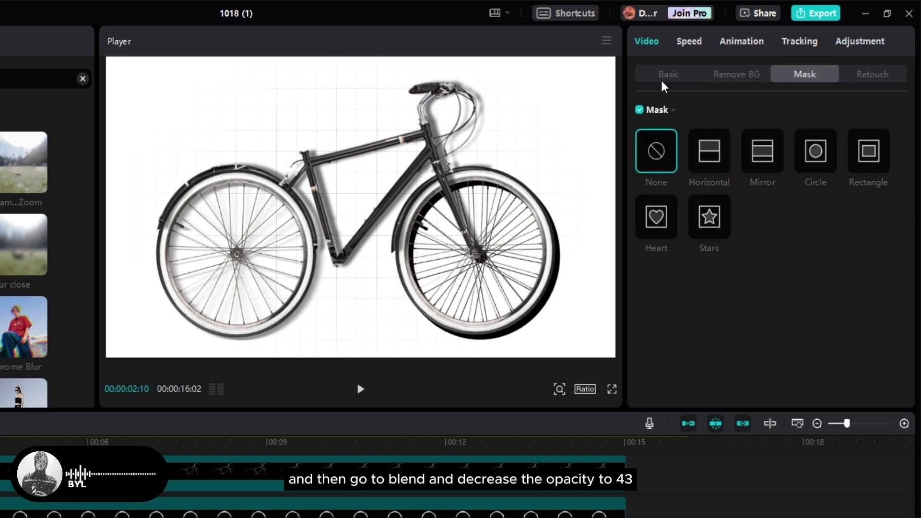
pyautogui.click(668, 74)
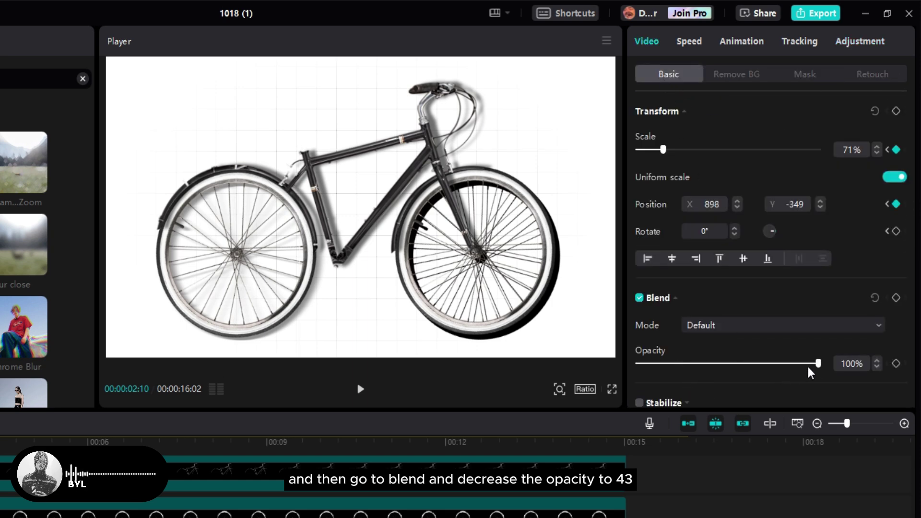
pyautogui.moveTo(818, 364); pyautogui.dragTo(709, 363)
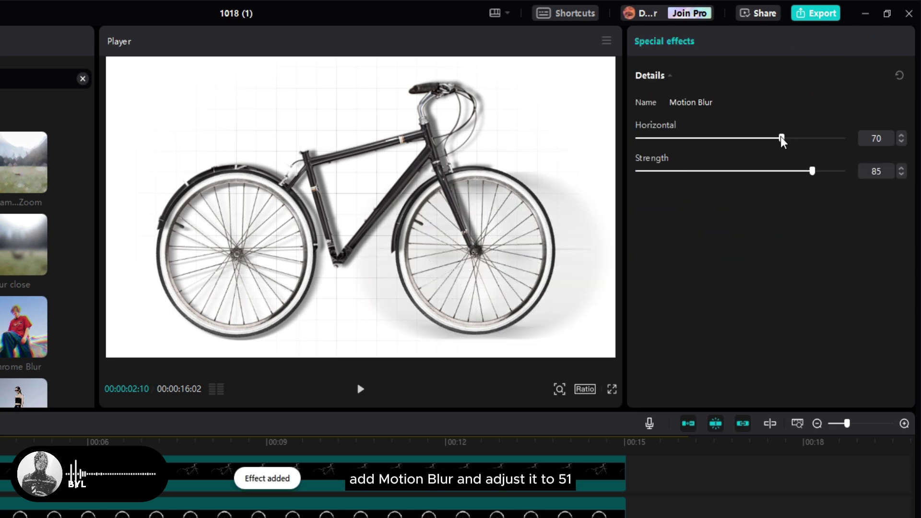
pyautogui.moveTo(782, 140); pyautogui.dragTo(743, 140)
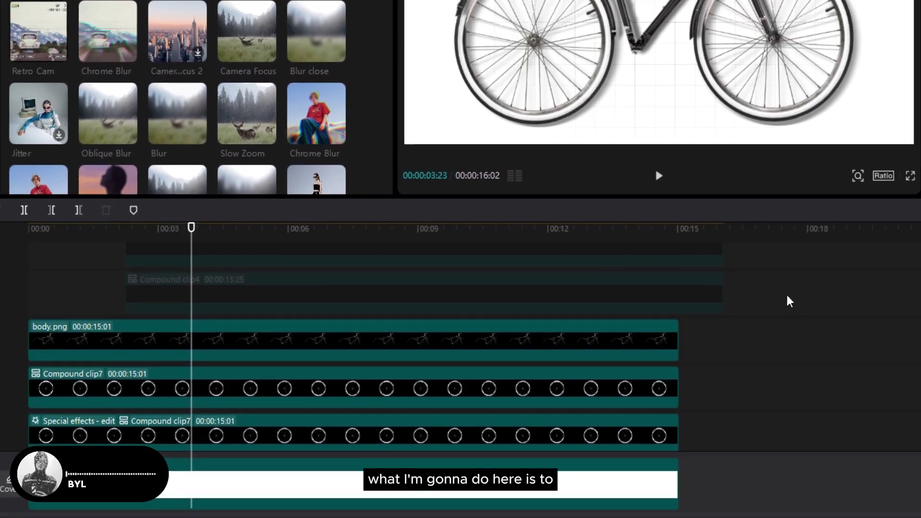
# Re-enable all the hidden bicycle part clips above the body and wheel tracks
pyautogui.moveTo(789, 301); pyautogui.dragTo(283, 307)
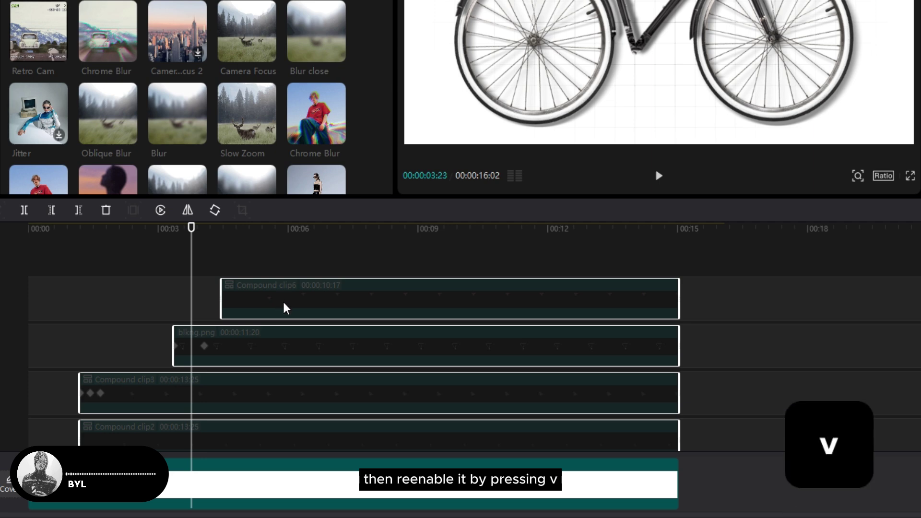
pyautogui.press('v')
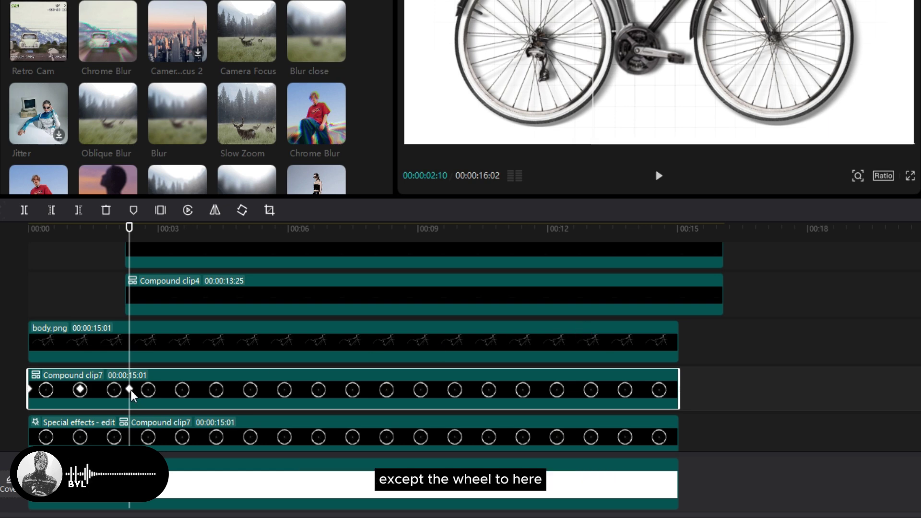
# Shift all bicycle part clips except the wheels to start from the wheels' last keyframe at 00:00:02:10, and preview the assembly
pyautogui.moveTo(796, 336); pyautogui.dragTo(244, 308)
pyautogui.scroll(-3, 240, 312)
pyautogui.moveTo(112, 307); pyautogui.dragTo(214, 312)
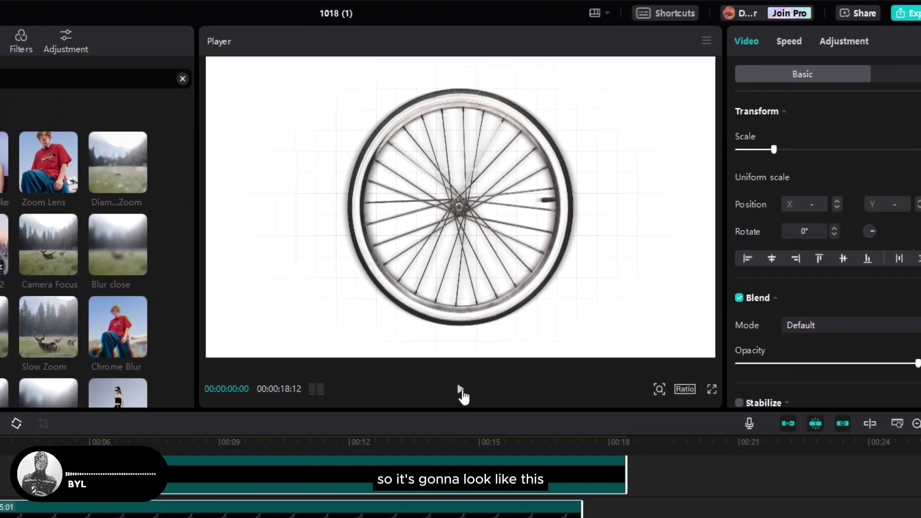
pyautogui.click(610, 254)
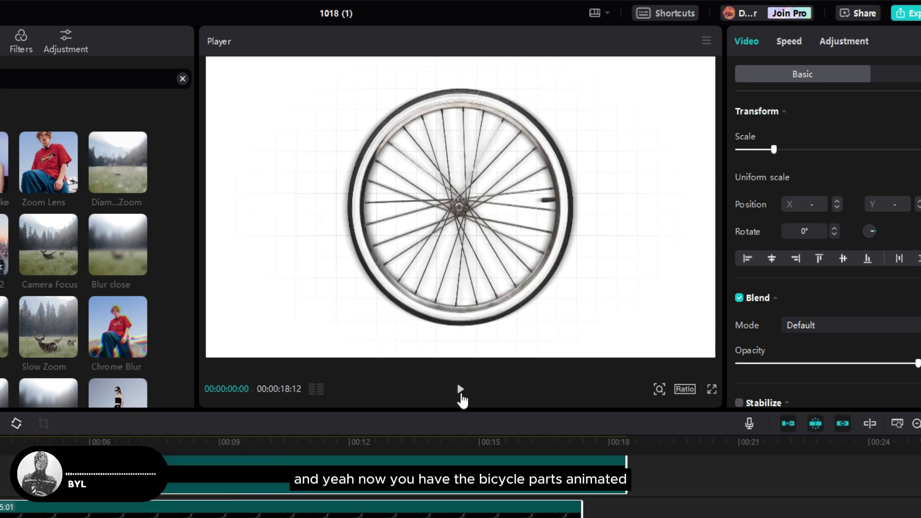
pyautogui.click(460, 397)
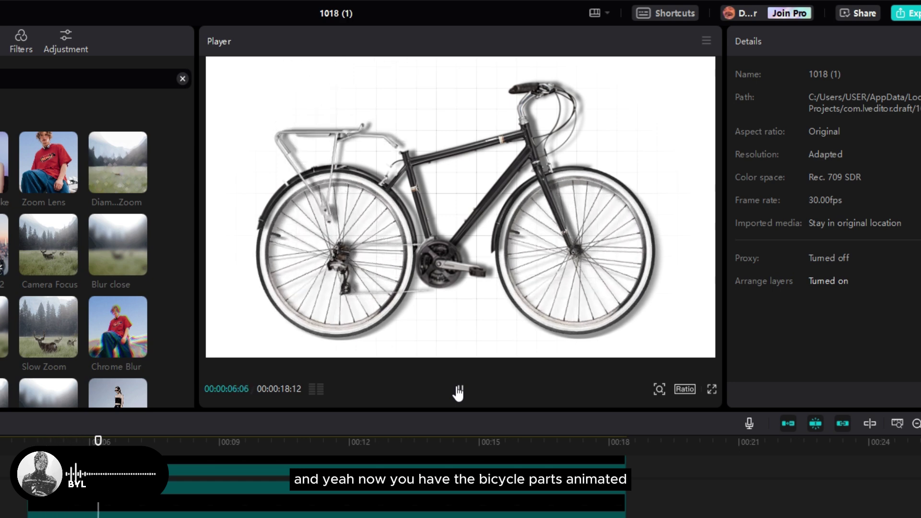
pyautogui.click(459, 389)
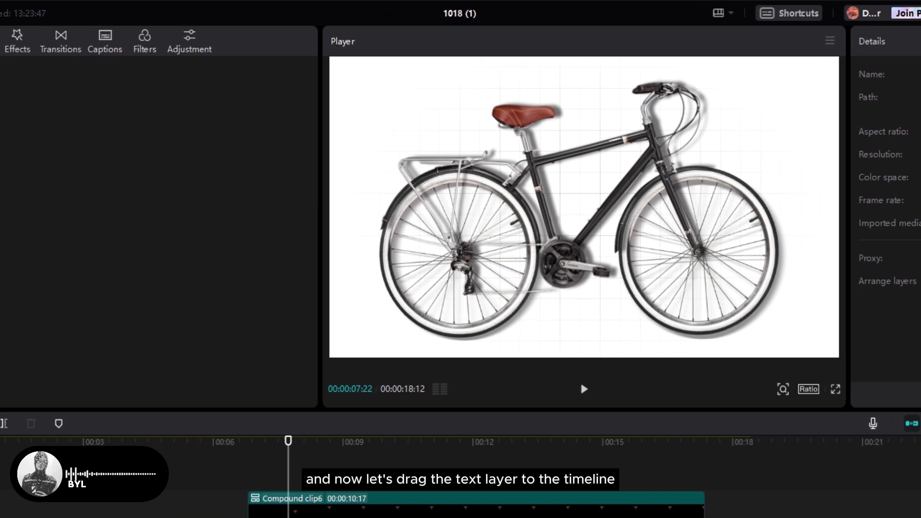
# Add a default text clip at the first frame of the timeline and extend it to about 11 seconds
pyautogui.moveTo(60, 112); pyautogui.dragTo(131, 486)
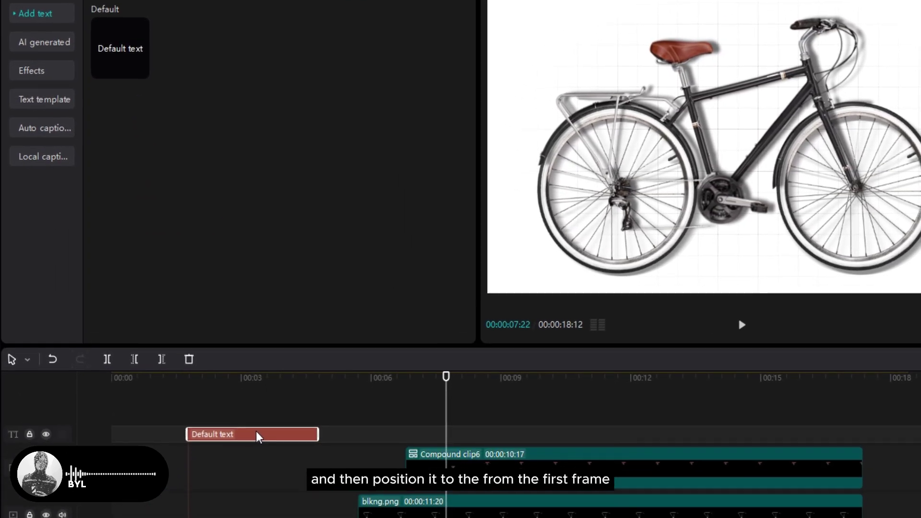
pyautogui.moveTo(262, 498); pyautogui.dragTo(146, 502)
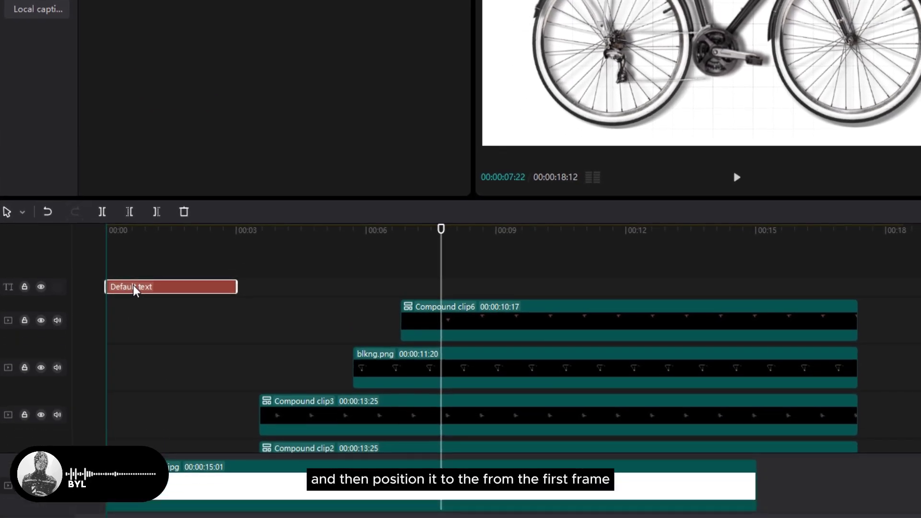
pyautogui.moveTo(236, 286); pyautogui.dragTo(598, 288)
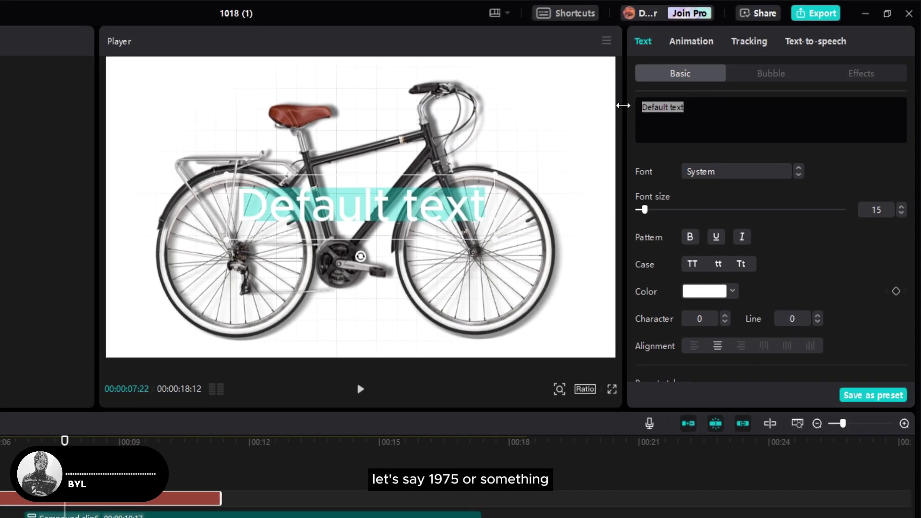
# Change the text to 1975 and set its color to black (000000)
pyautogui.write('19')
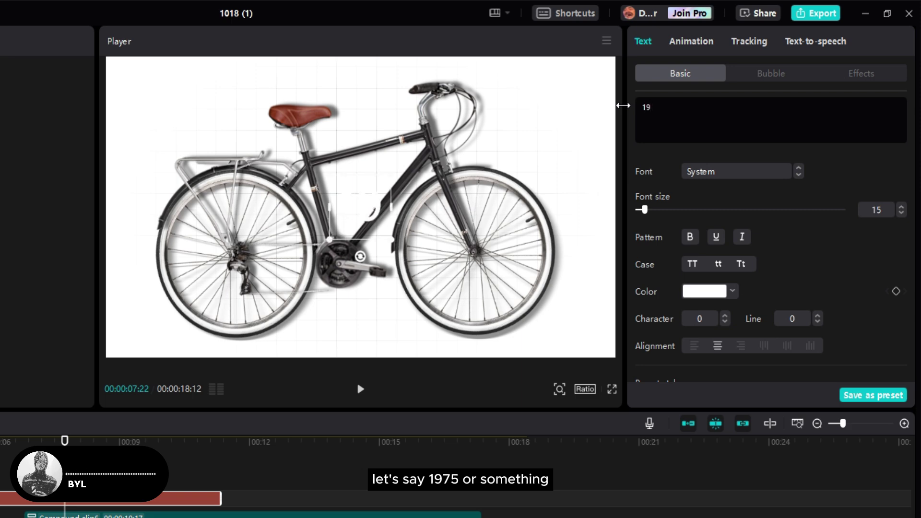
pyautogui.write('75')
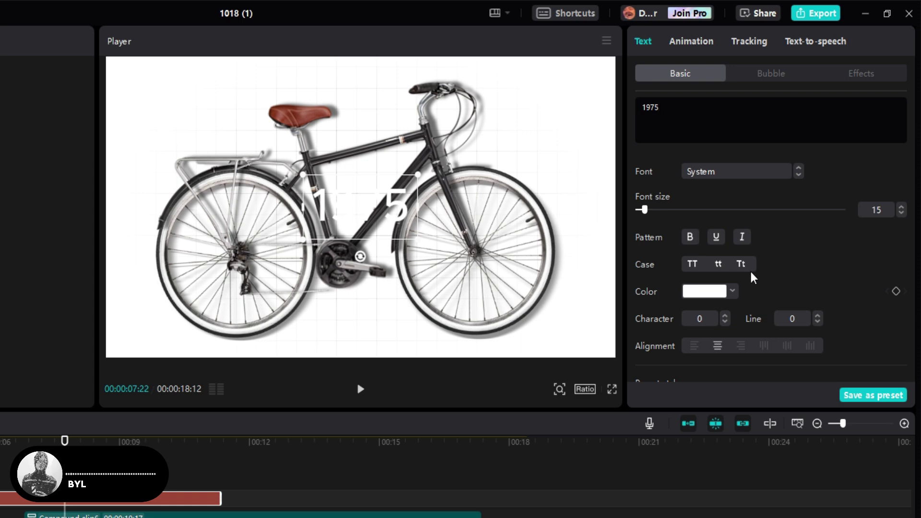
pyautogui.click(704, 292)
pyautogui.click(700, 350)
pyautogui.moveTo(661, 369); pyautogui.dragTo(628, 408)
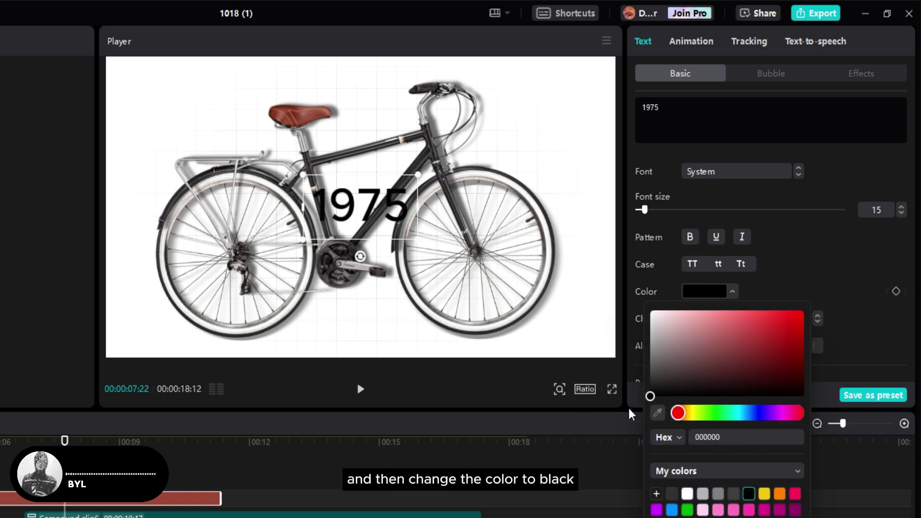
# Set the 1975 text in Times New Roman, shrink it and place it in the blank area beyond the handlebar
pyautogui.click(726, 173)
pyautogui.click(727, 173)
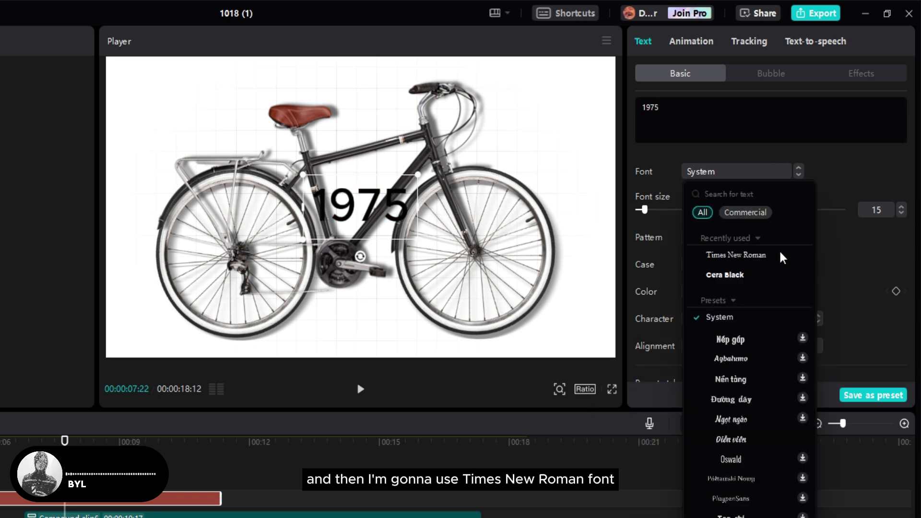
pyautogui.click(735, 255)
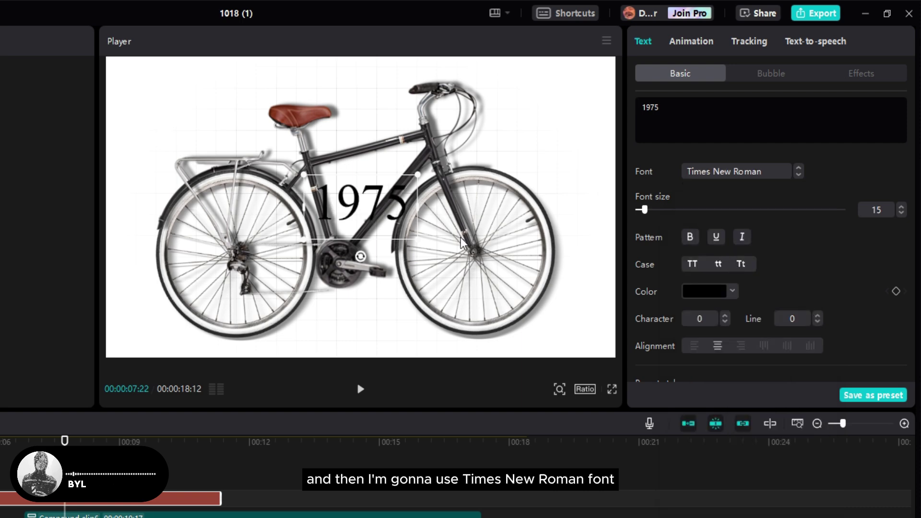
pyautogui.moveTo(366, 214); pyautogui.dragTo(558, 106)
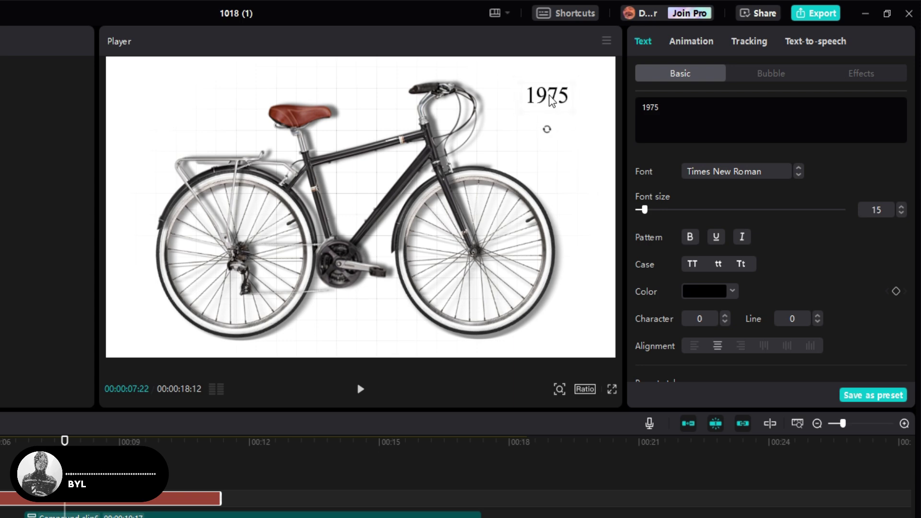
pyautogui.moveTo(554, 99); pyautogui.dragTo(552, 99)
# Apply the Random Typewriter intro animation to the 1975 text and set its duration to 1 second
pyautogui.click(692, 41)
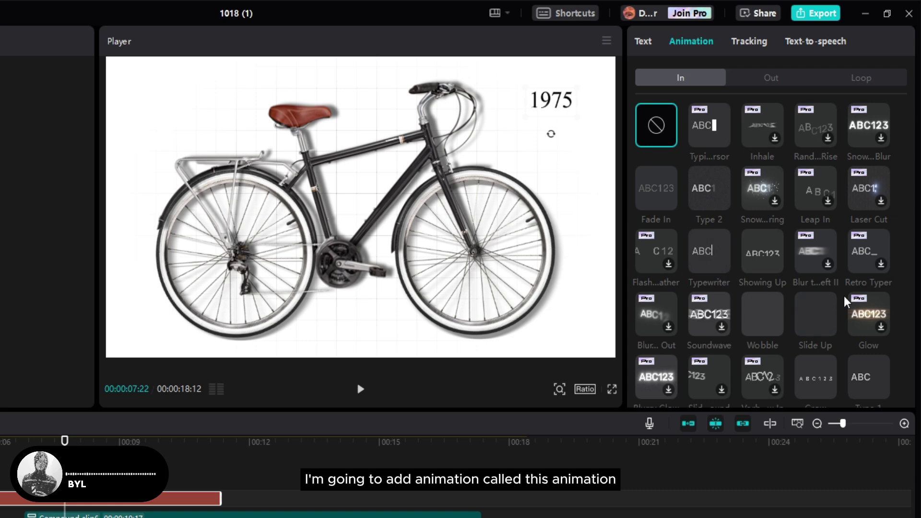
pyautogui.scroll(-5, 710, 226)
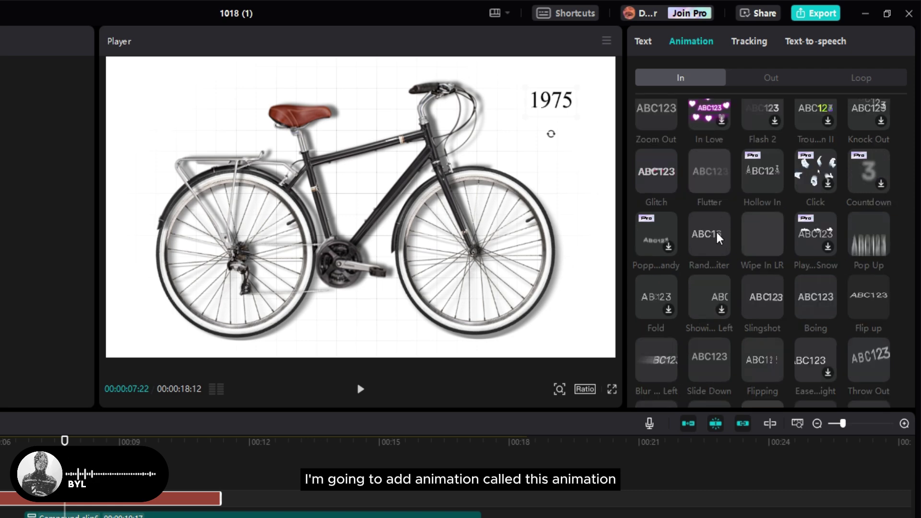
pyautogui.click(712, 235)
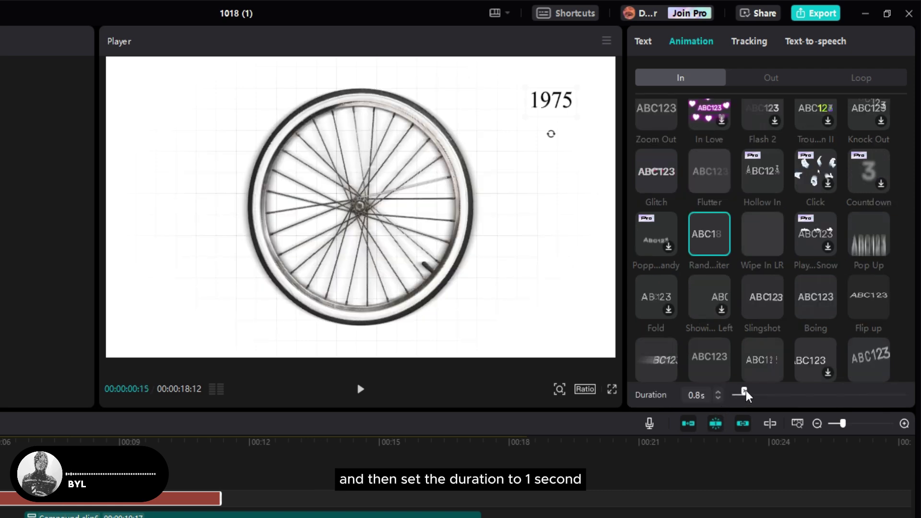
pyautogui.moveTo(746, 390); pyautogui.dragTo(749, 390)
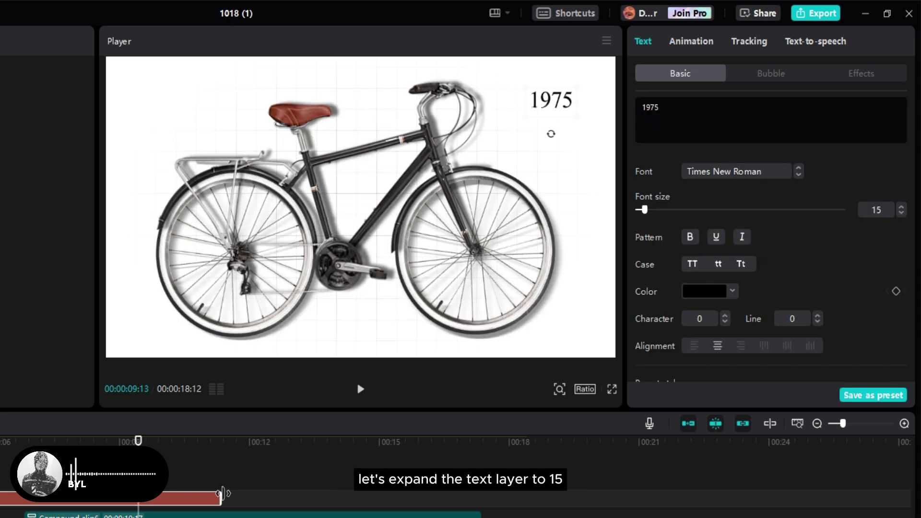
# Extend the 1975 text clip to about the 15-second mark and play the timeline up to its end
pyautogui.moveTo(222, 493); pyautogui.dragTo(378, 500)
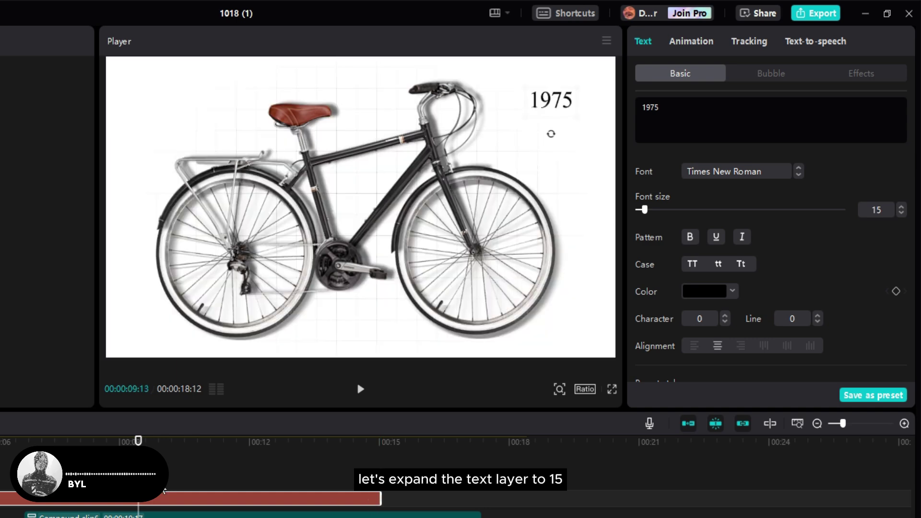
pyautogui.click(81, 457)
pyautogui.press('space')
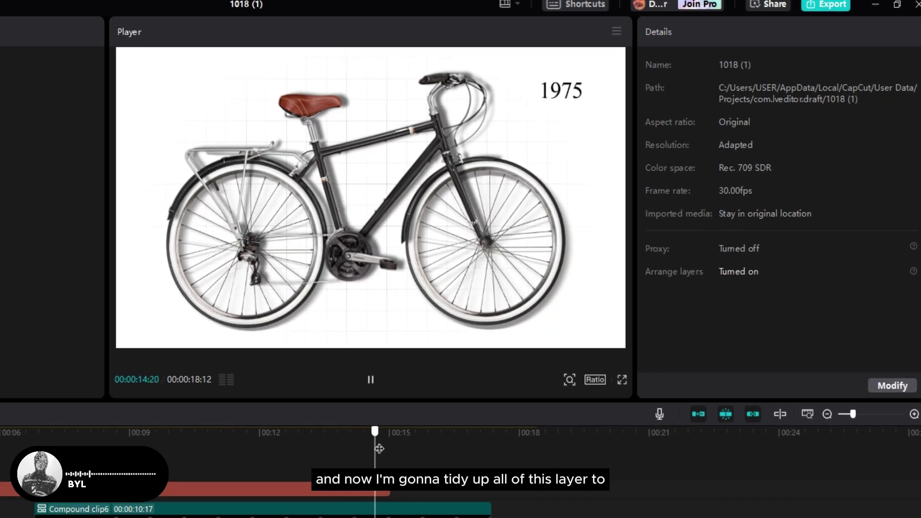
pyautogui.press('space')
# Trim off the ends of all bicycle part clips that run past the playhead at 00:00:15:01
pyautogui.scroll(-8, 462, 477)
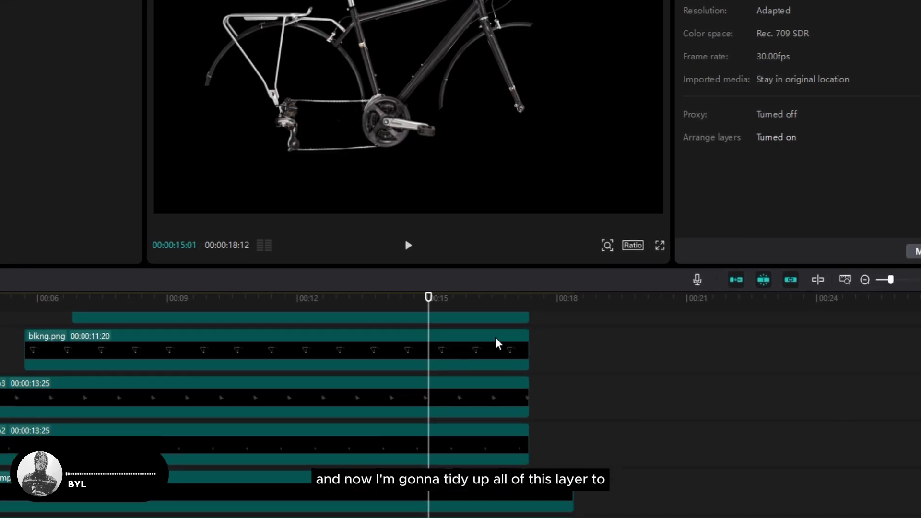
pyautogui.scroll(7, 488, 496)
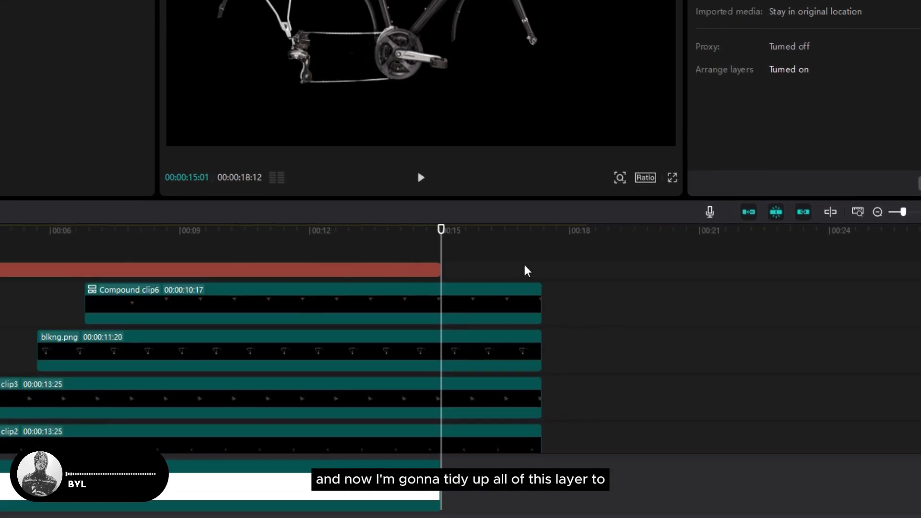
pyautogui.moveTo(525, 263); pyautogui.dragTo(500, 311)
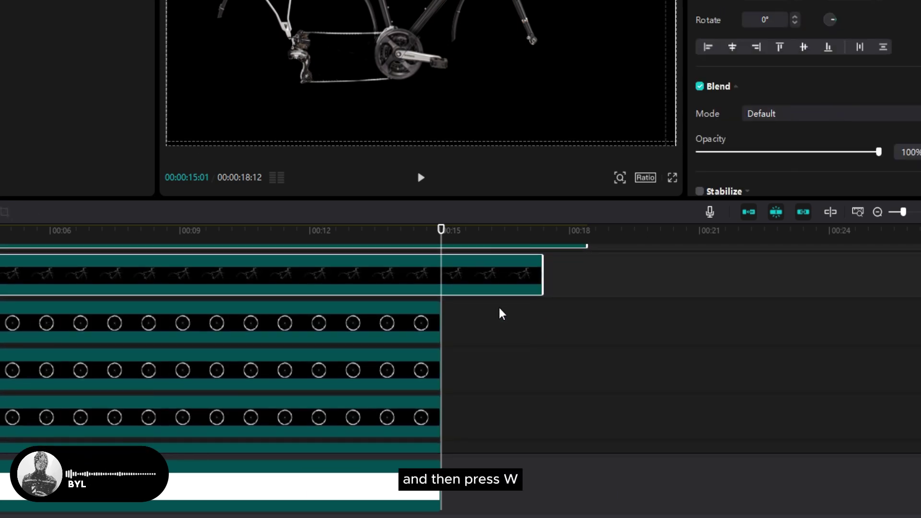
pyautogui.press('w')
# Split the 1975 text and all bicycle clips at 00:00:10:00, leaving New Project.png and the white background uncut
pyautogui.click(202, 230)
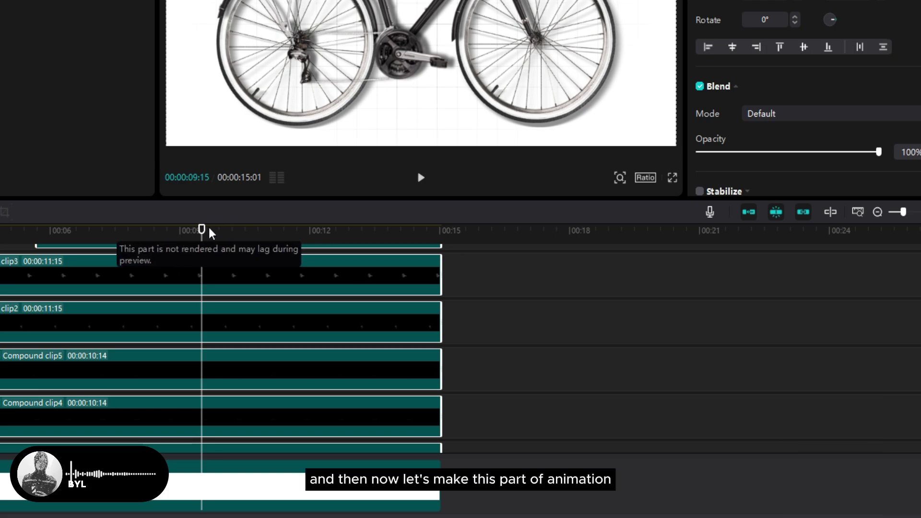
pyautogui.moveTo(202, 230); pyautogui.dragTo(148, 231)
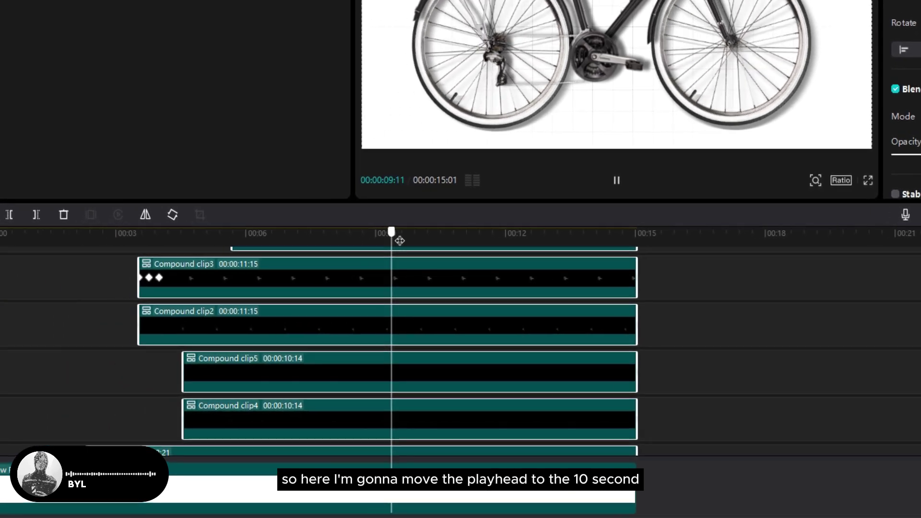
pyautogui.moveTo(400, 241); pyautogui.dragTo(408, 238)
pyautogui.scroll(3, 611, 273)
pyautogui.moveTo(561, 252); pyautogui.dragTo(471, 386)
pyautogui.scroll(-4, 483, 365)
pyautogui.scroll(-6, 483, 367)
pyautogui.scroll(-1, 483, 367)
pyautogui.hotkey('ctrl', 'b')
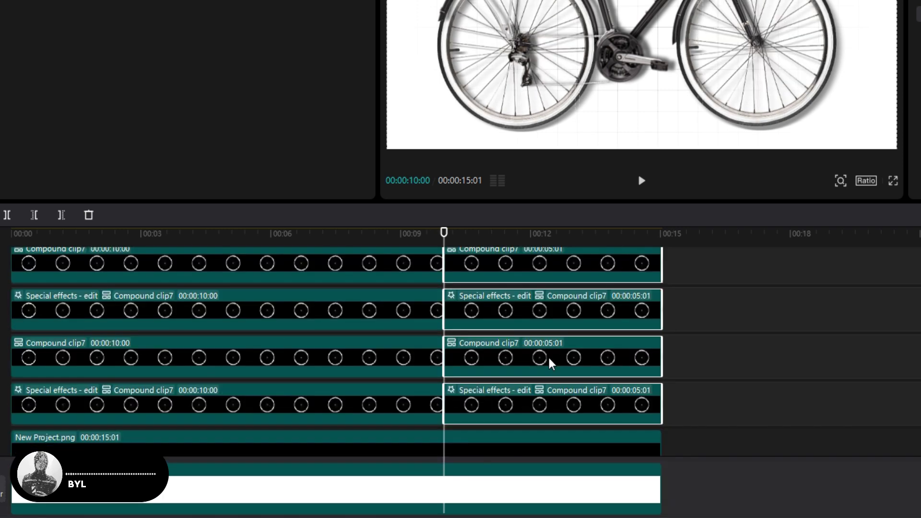
# Combine the selected text and bicycle segments after 00:00:10:00 into one compound clip
pyautogui.scroll(5, 551, 365)
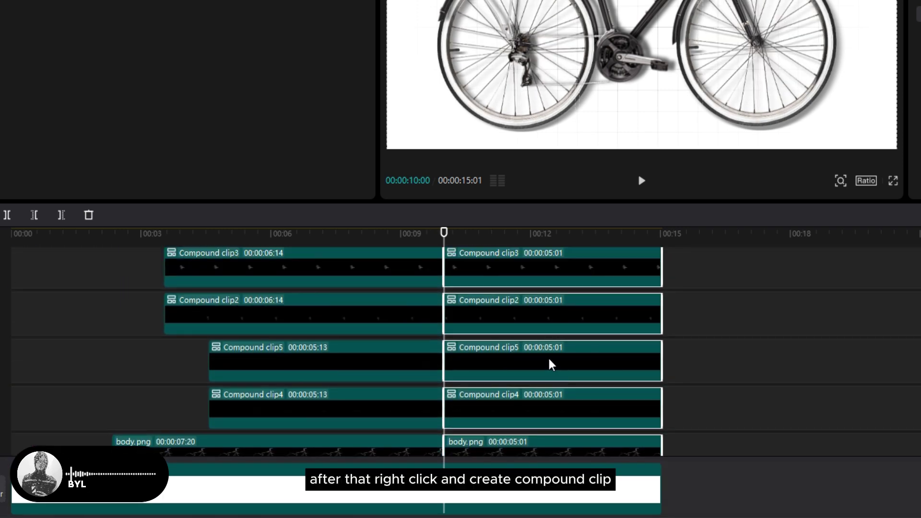
pyautogui.rightClick(552, 367)
pyautogui.click(602, 418)
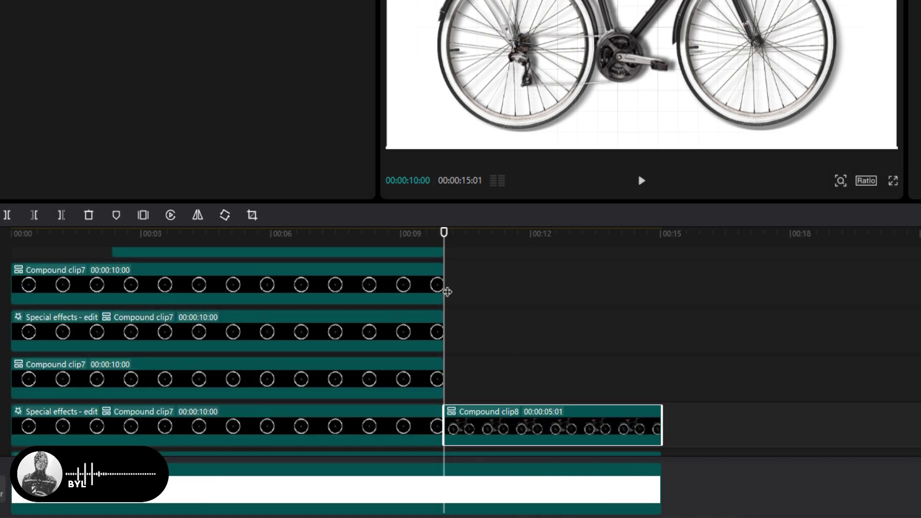
pyautogui.scroll(-3, 507, 377)
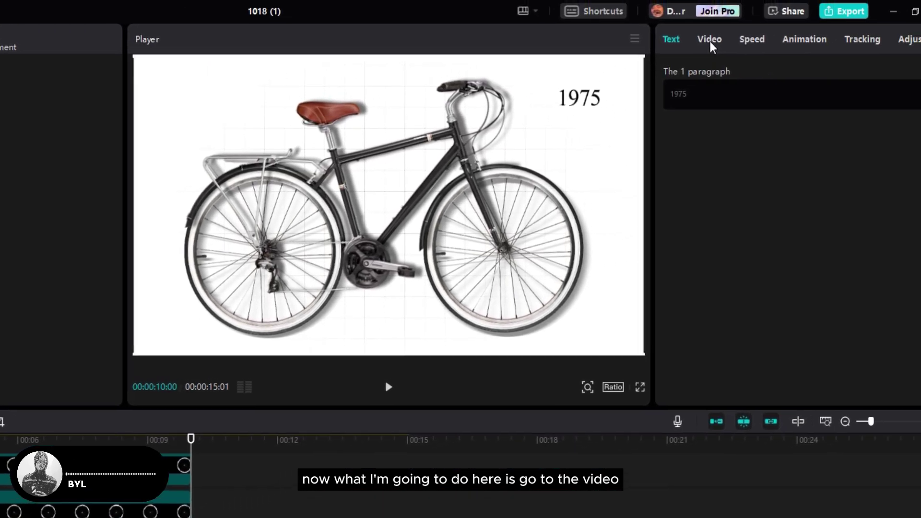
# Keyframe the compound clip's transform at 00:00:10:00 and move it straight up to Y 1388 at 00:00:10:27
pyautogui.click(711, 43)
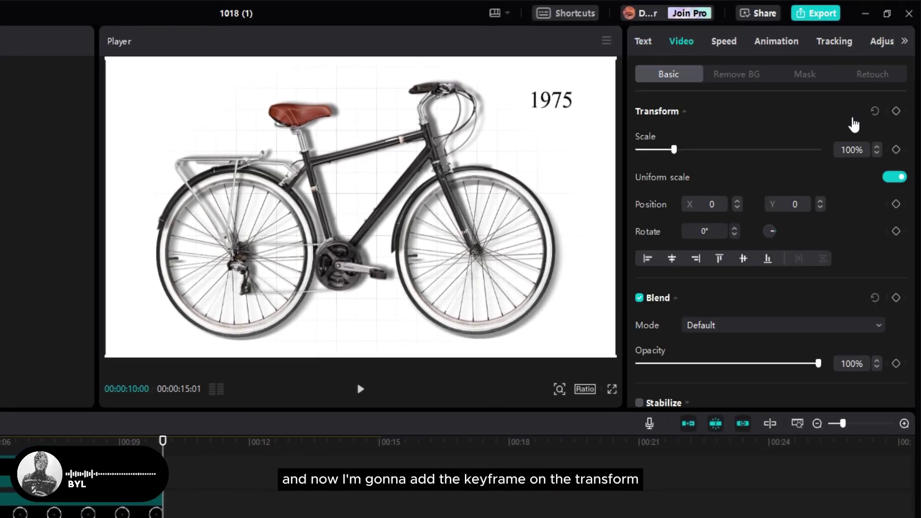
pyautogui.click(896, 111)
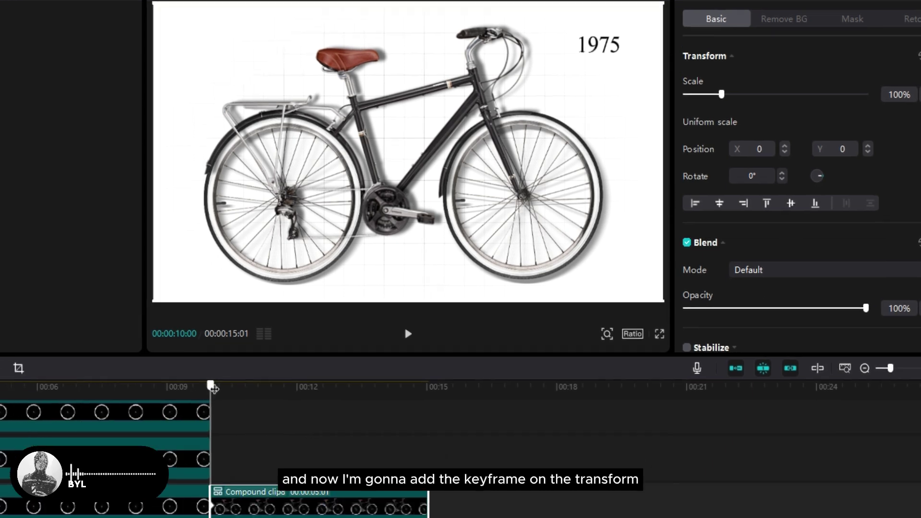
pyautogui.moveTo(163, 442); pyautogui.dragTo(190, 445)
pyautogui.moveTo(340, 295); pyautogui.dragTo(351, 294)
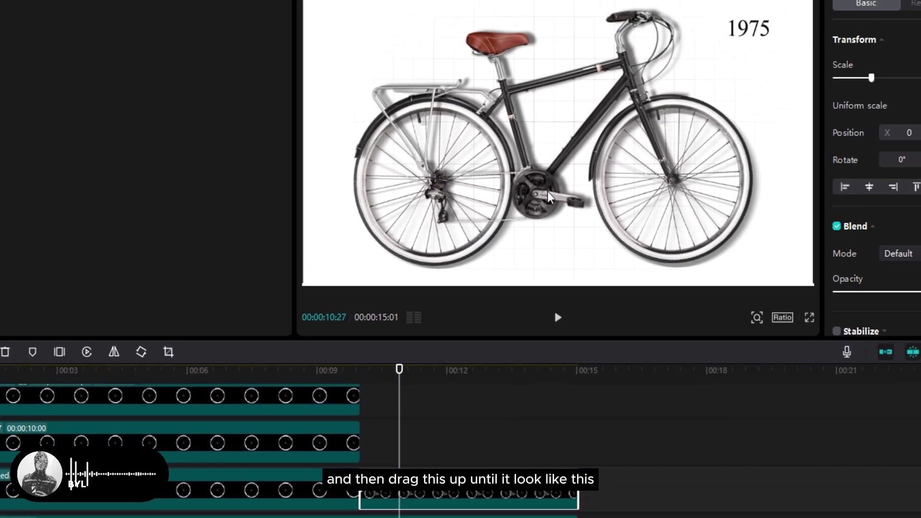
pyautogui.moveTo(550, 196); pyautogui.dragTo(554, 11)
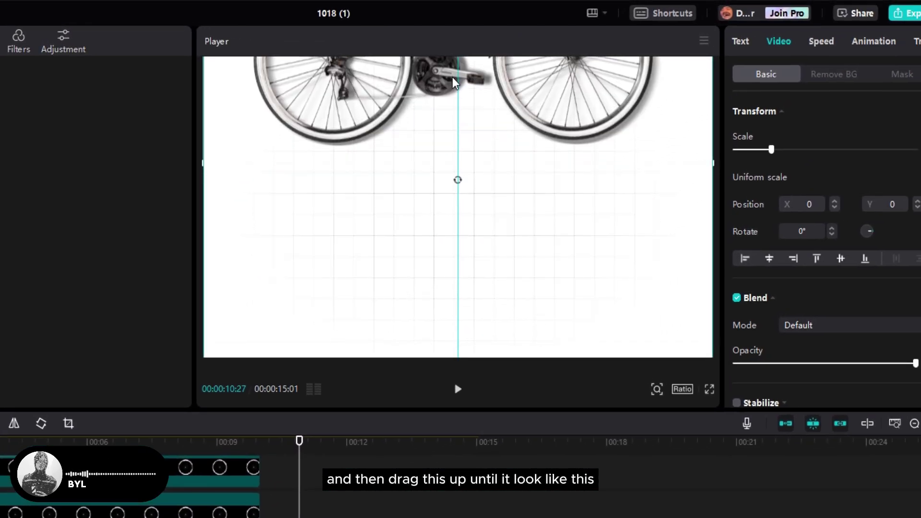
pyautogui.moveTo(453, 77); pyautogui.dragTo(452, 75)
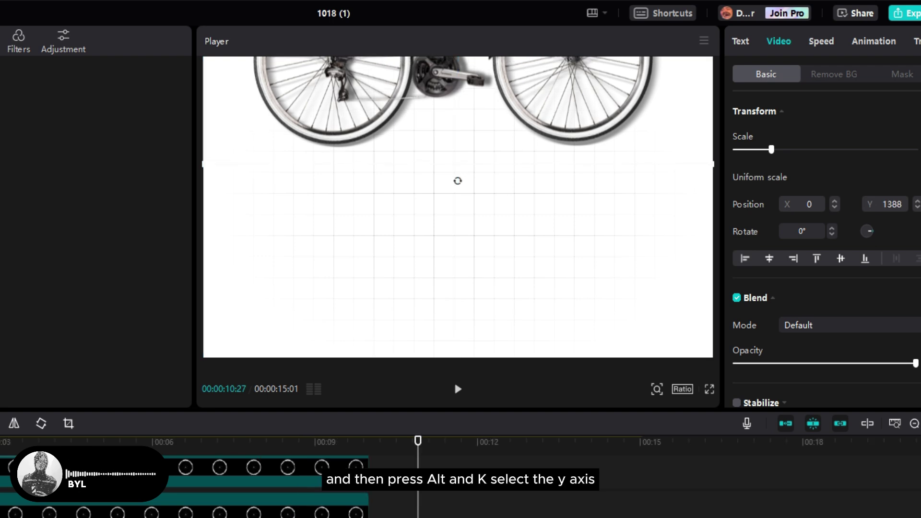
# Apply the Quad Ease graph to the compound clip's second Y keyframe and preview the upward move from 00:00:10:00
pyautogui.hotkey('alt', 'k')
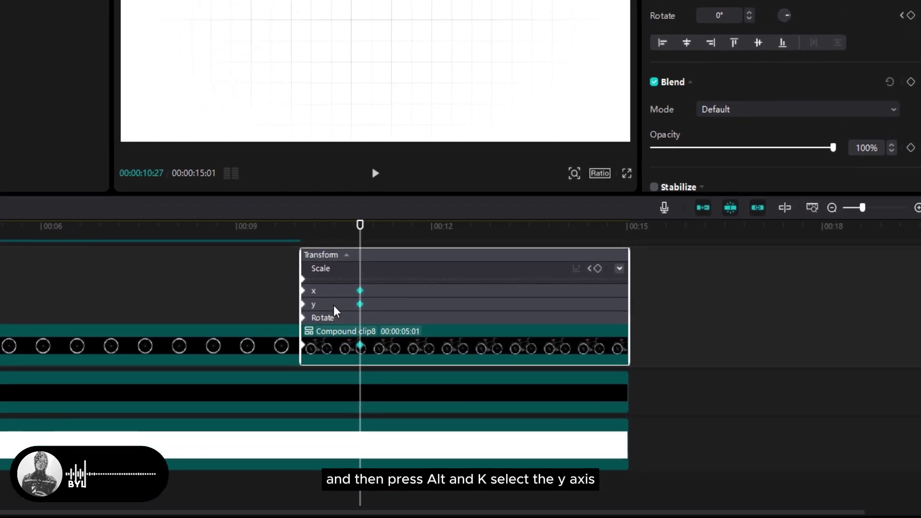
pyautogui.click(336, 306)
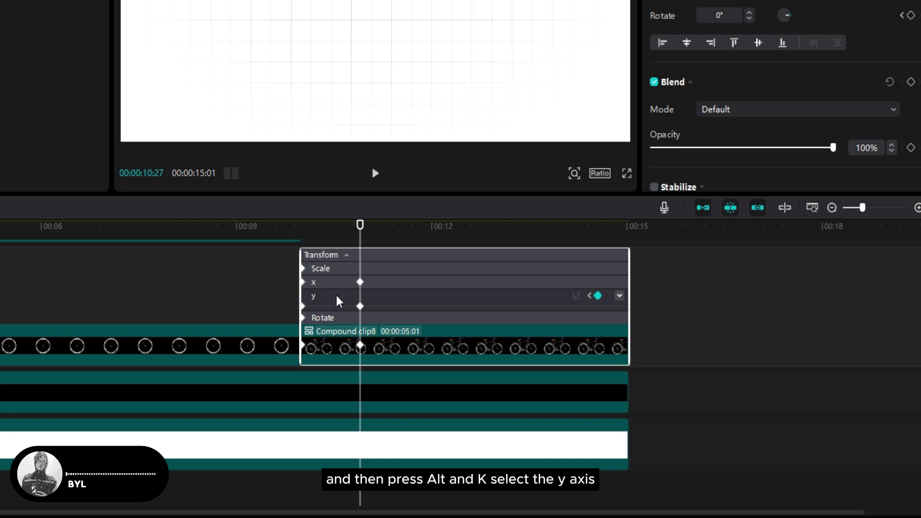
pyautogui.click(359, 306)
pyautogui.rightClick(360, 306)
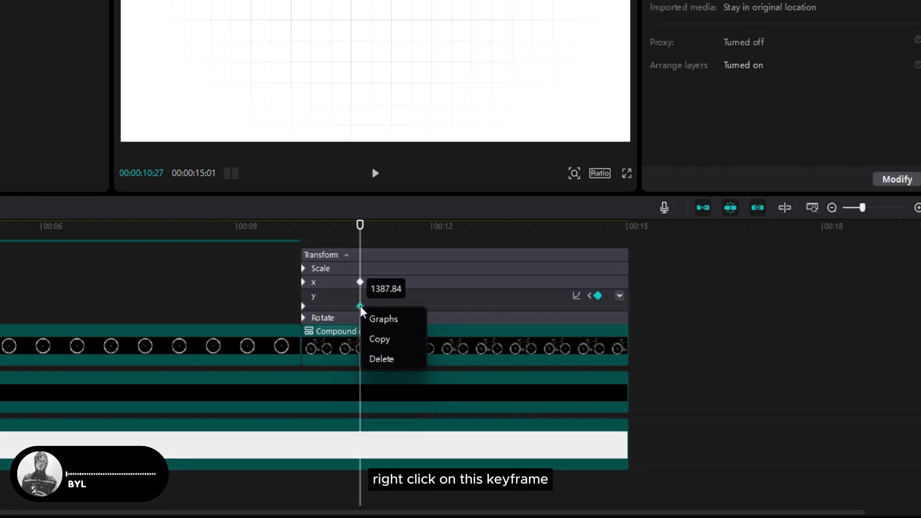
pyautogui.click(398, 320)
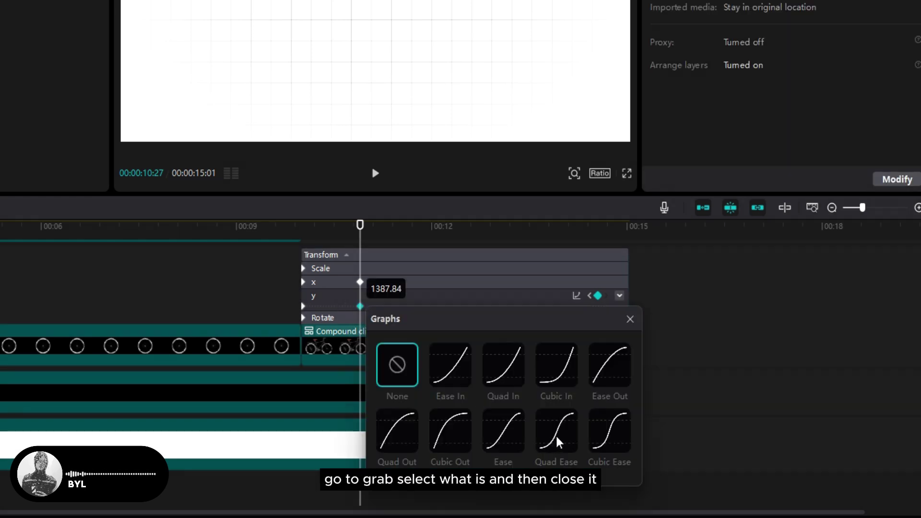
pyautogui.click(557, 436)
pyautogui.click(432, 355)
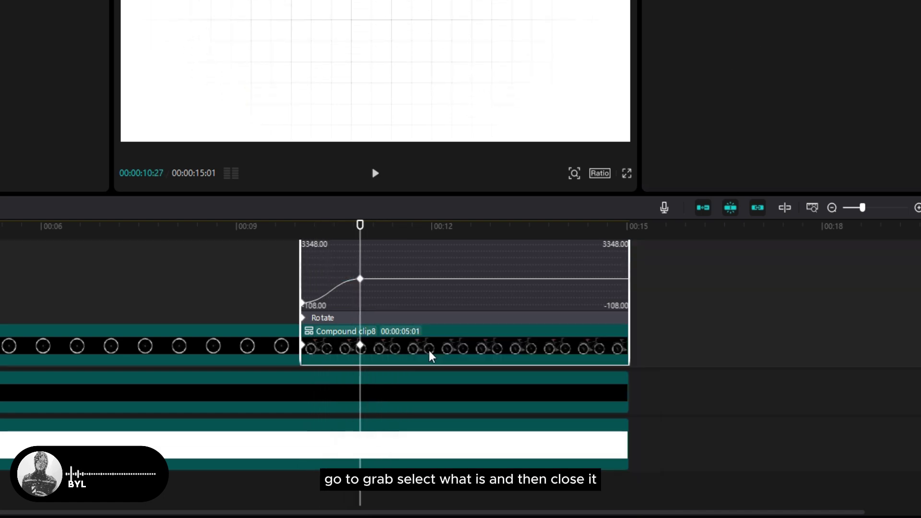
pyautogui.hotkey('alt', 'k')
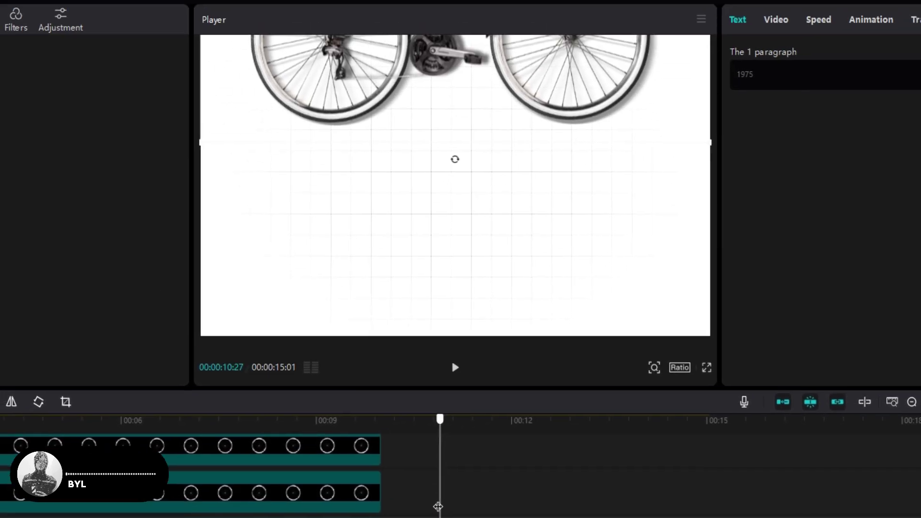
pyautogui.moveTo(438, 506); pyautogui.dragTo(382, 505)
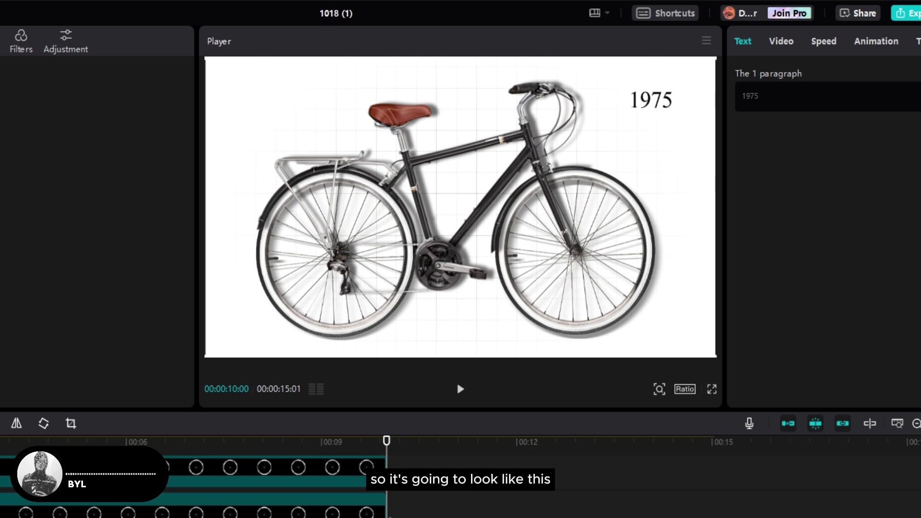
pyautogui.press('space')
pyautogui.click(386, 514)
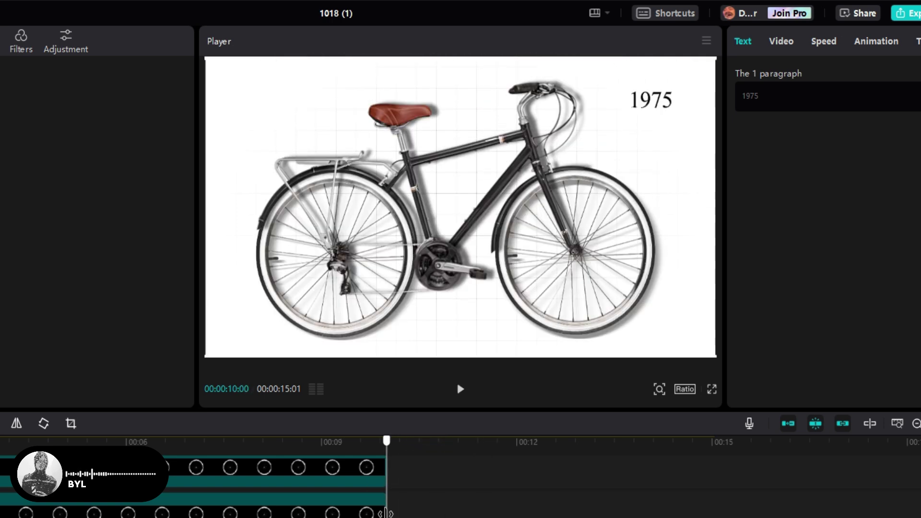
# Add a default text clip at 00:00:10:28, replace its text with the copied bicycle description and color it black
pyautogui.moveTo(1, 100); pyautogui.dragTo(403, 385)
pyautogui.doubleClick(458, 387)
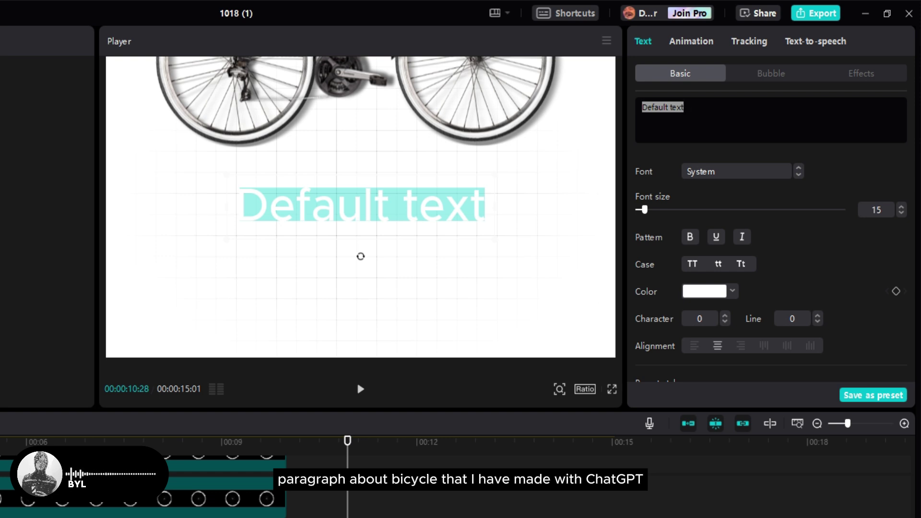
pyautogui.click(732, 118)
pyautogui.hotkey('ctrl', 'a')
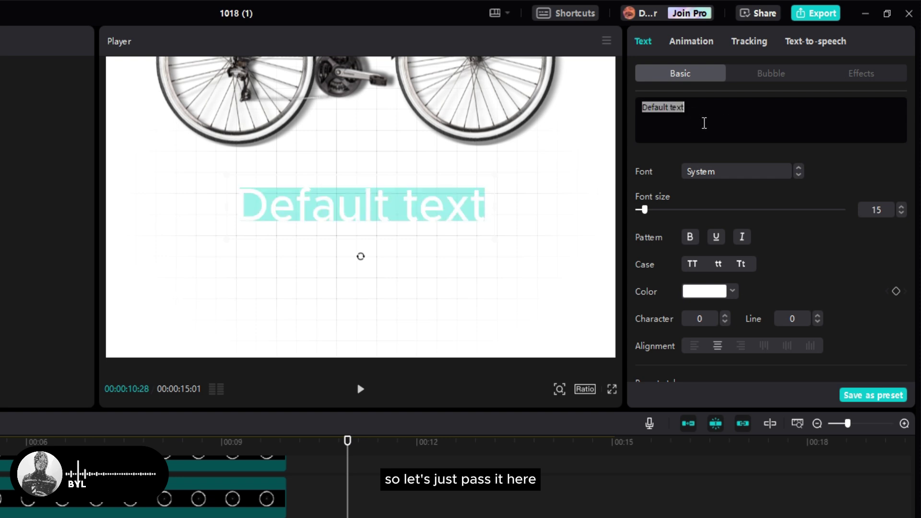
pyautogui.hotkey('ctrl', 'v')
pyautogui.click(698, 315)
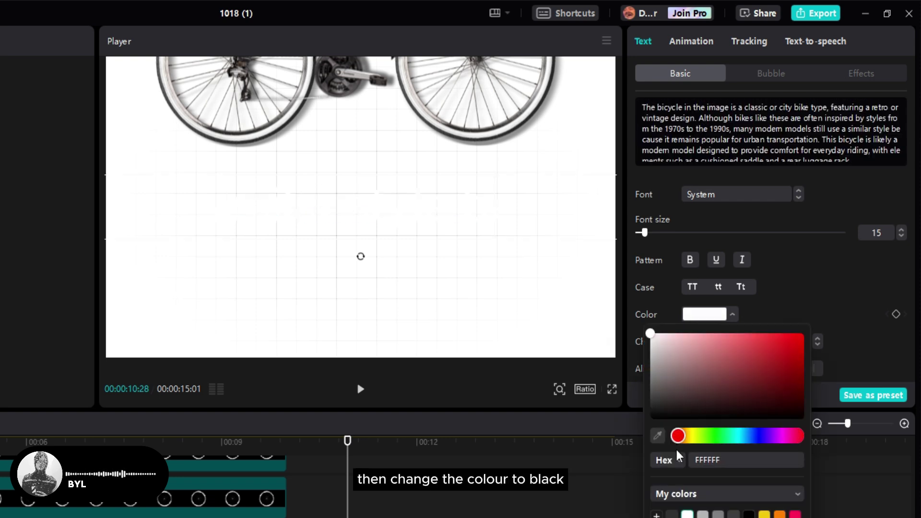
pyautogui.click(749, 514)
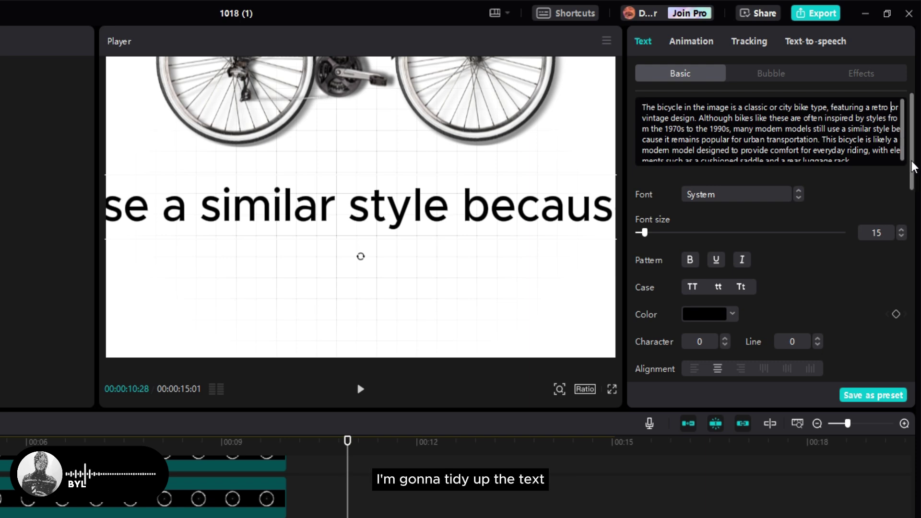
# Break the bicycle description into seven lines, with breaks after retro, styles, similar, bicycle, everyday and luggage
pyautogui.press('Return')
pyautogui.click(895, 118)
pyautogui.press('Return')
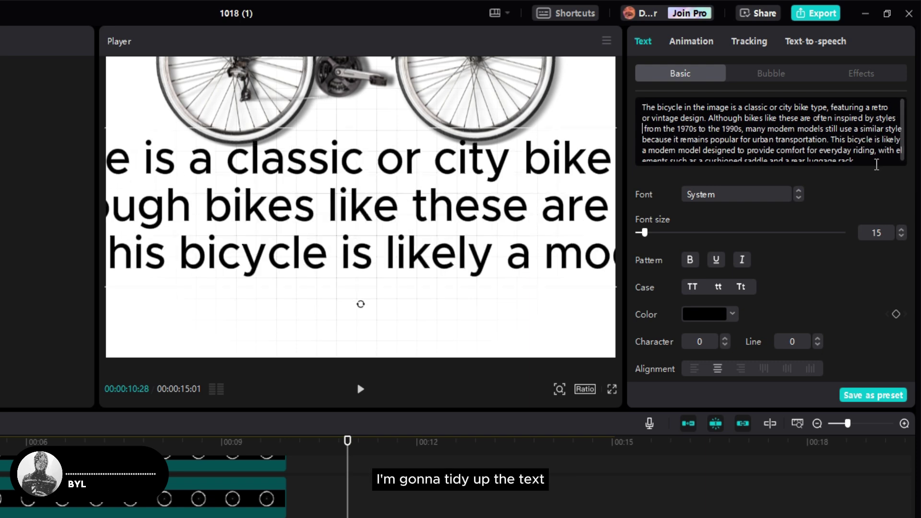
pyautogui.click(883, 128)
pyautogui.press('Return')
pyautogui.click(882, 143)
pyautogui.press('Return')
pyautogui.click(883, 151)
pyautogui.press('Return')
pyautogui.click(886, 147)
pyautogui.press('Return')
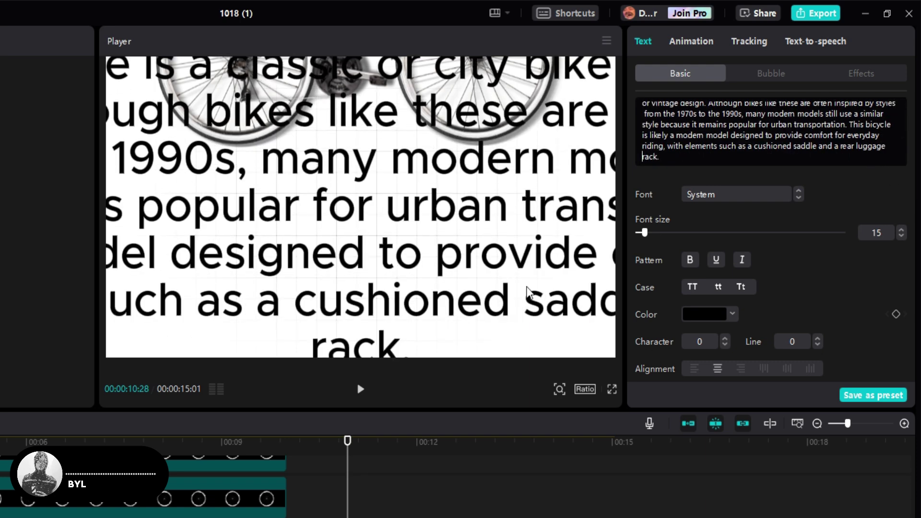
pyautogui.scroll(-10, 705, 288)
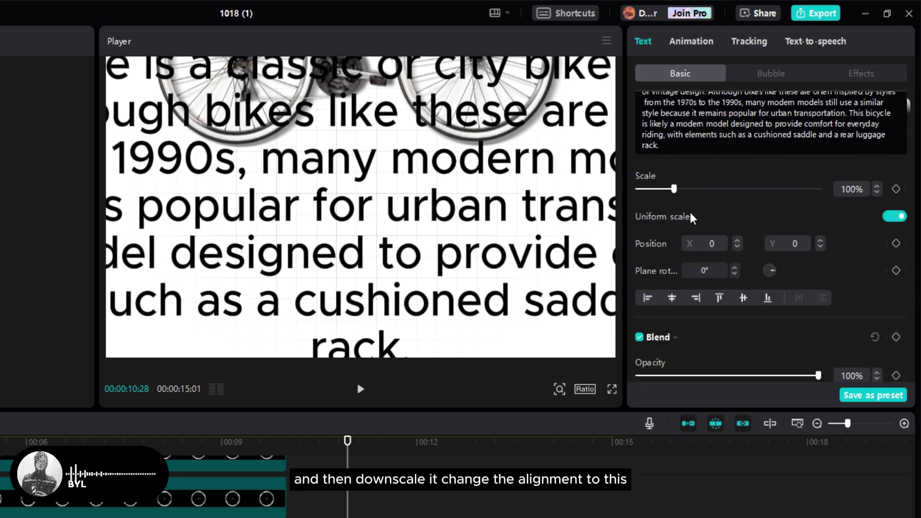
# Scale the bicycle description down to 22% and set it left-aligned in Times New Roman
pyautogui.scroll(10, 686, 288)
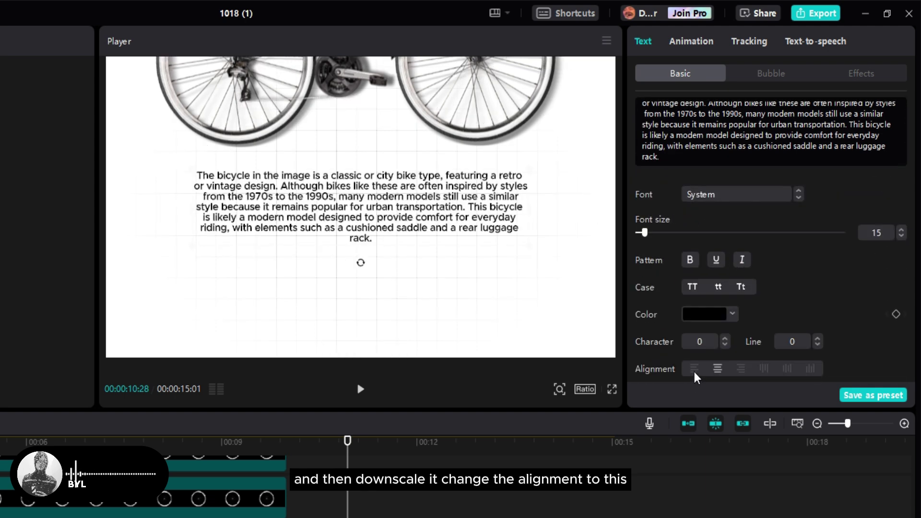
pyautogui.click(694, 369)
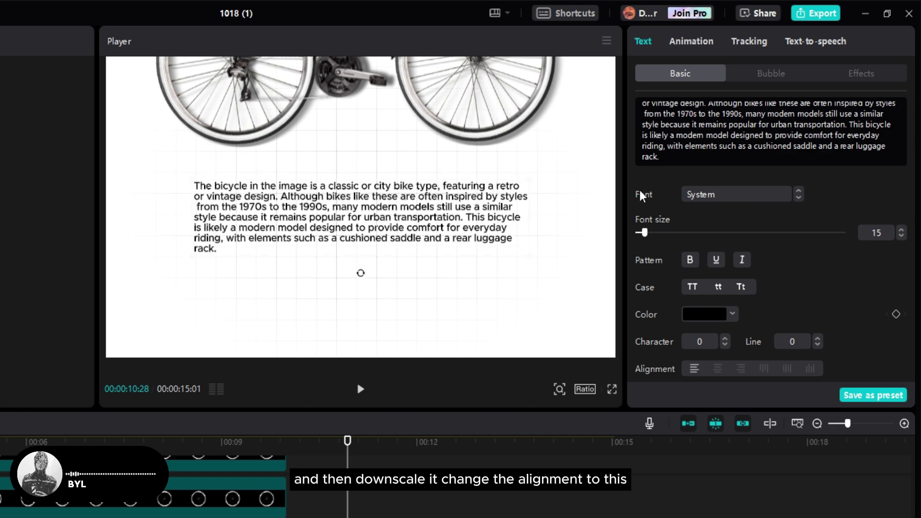
pyautogui.click(729, 194)
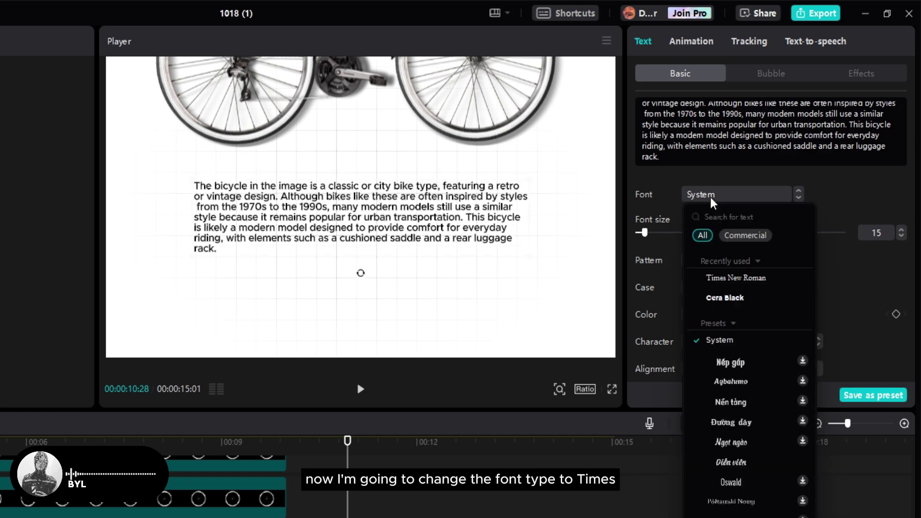
pyautogui.click(744, 283)
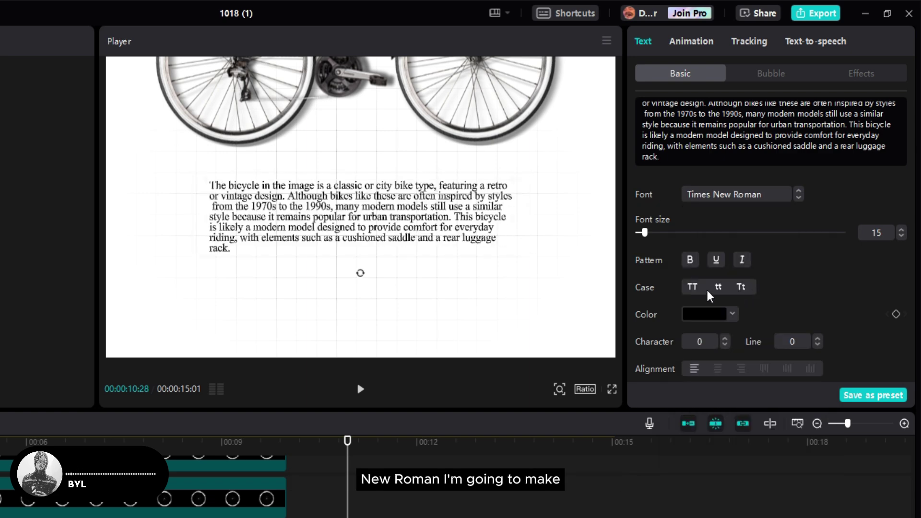
# Set only the words "The bicycle" in the description to the PlainBlackWide Normal font at size 18
pyautogui.scroll(1, 742, 160)
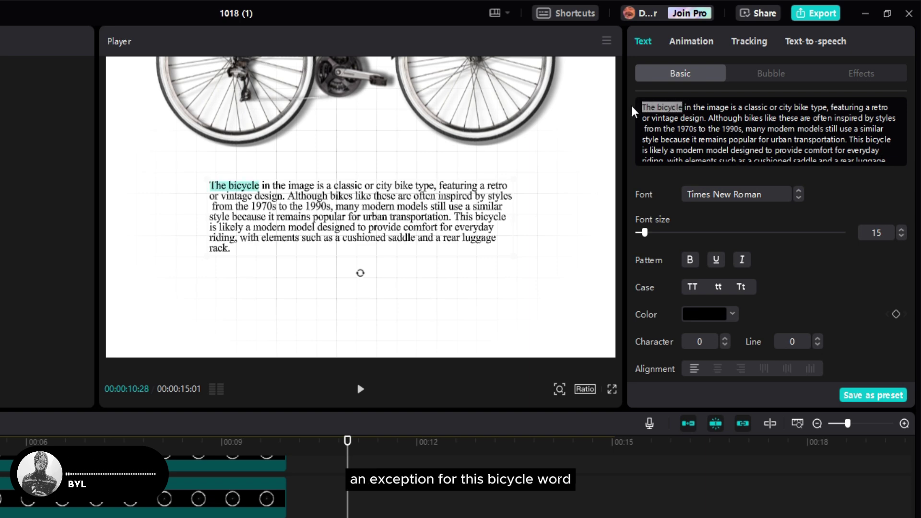
pyautogui.click(726, 197)
pyautogui.scroll(15, 769, 285)
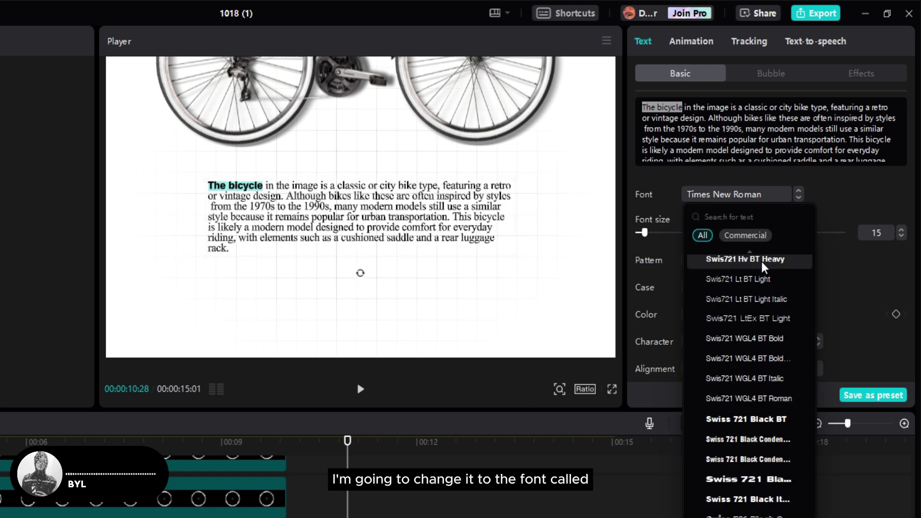
pyautogui.scroll(3, 766, 266)
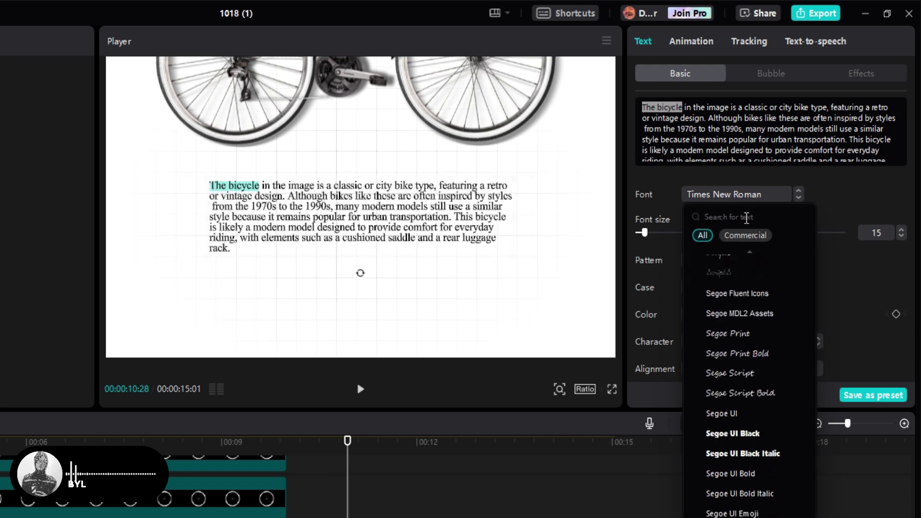
pyautogui.click(746, 217)
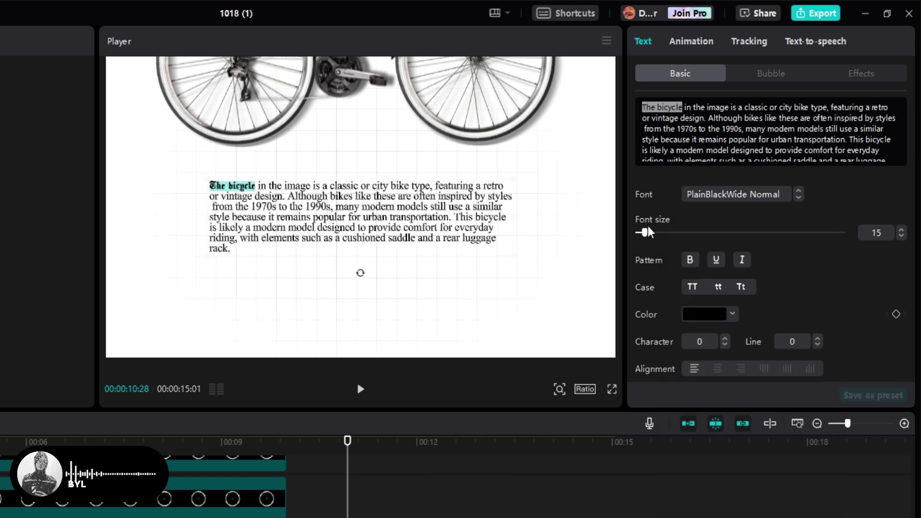
pyautogui.click(647, 227)
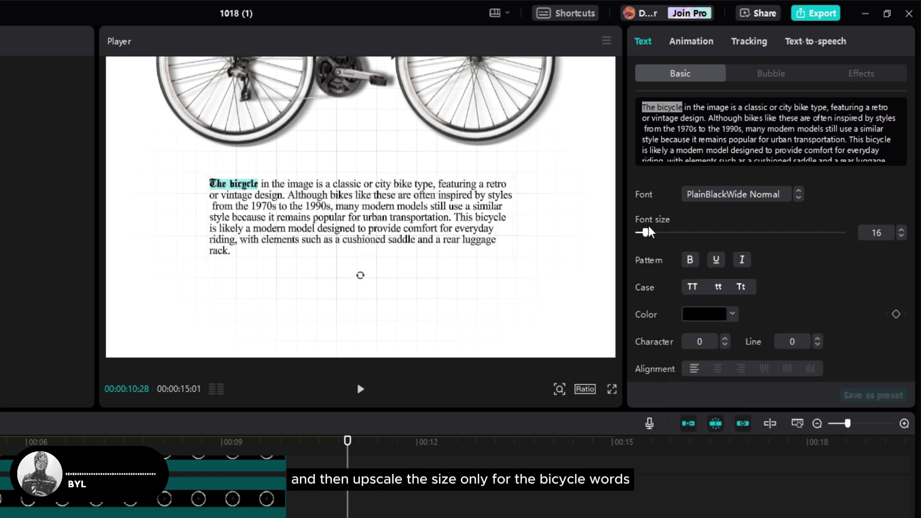
pyautogui.click(649, 226)
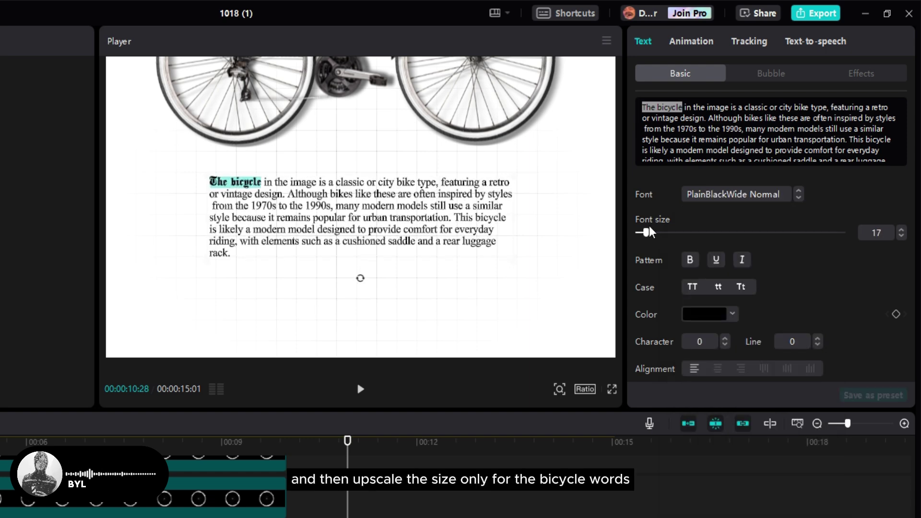
pyautogui.click(648, 226)
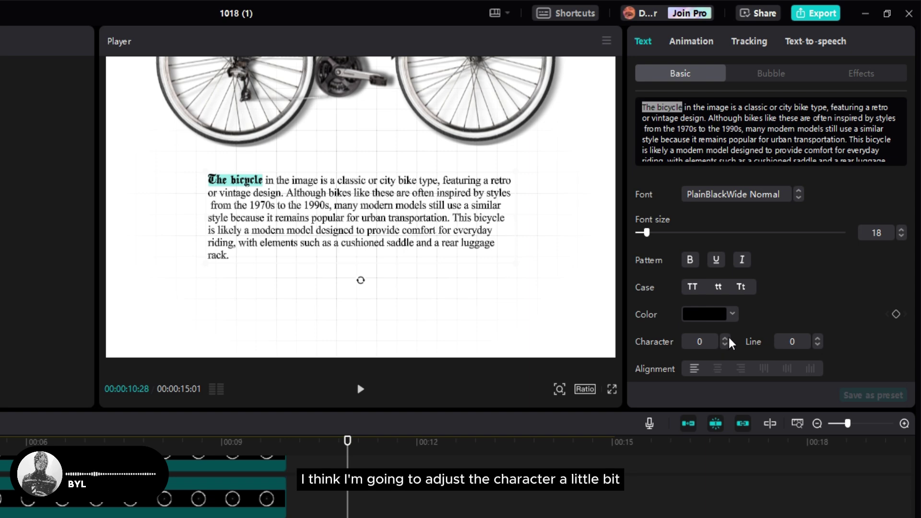
# Set the description's character spacing to 2, then scale it to 18% and center it at X 0, Y 0
pyautogui.click(725, 338)
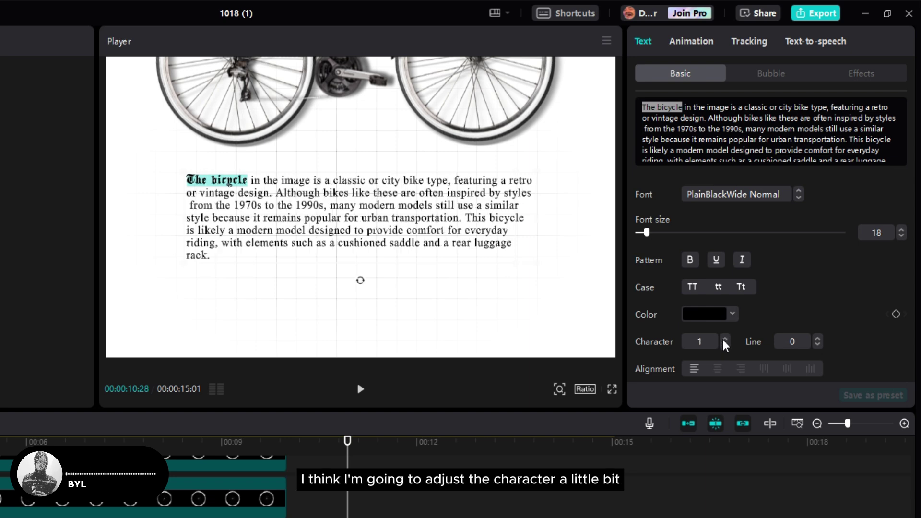
pyautogui.click(723, 338)
pyautogui.scroll(-5, 710, 336)
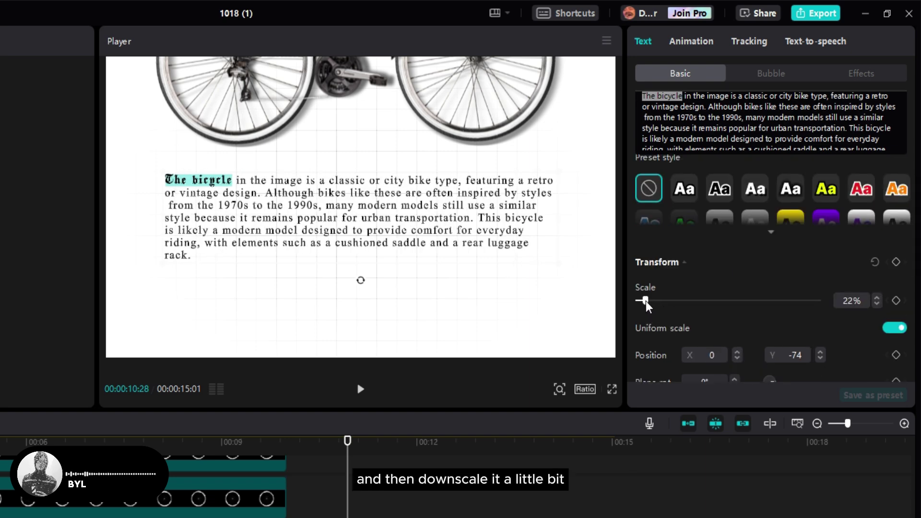
pyautogui.moveTo(646, 301); pyautogui.dragTo(644, 300)
pyautogui.moveTo(431, 199)
pyautogui.mouseDown()
pyautogui.moveTo(473, 199)
pyautogui.moveTo(439, 207)
pyautogui.mouseUp()
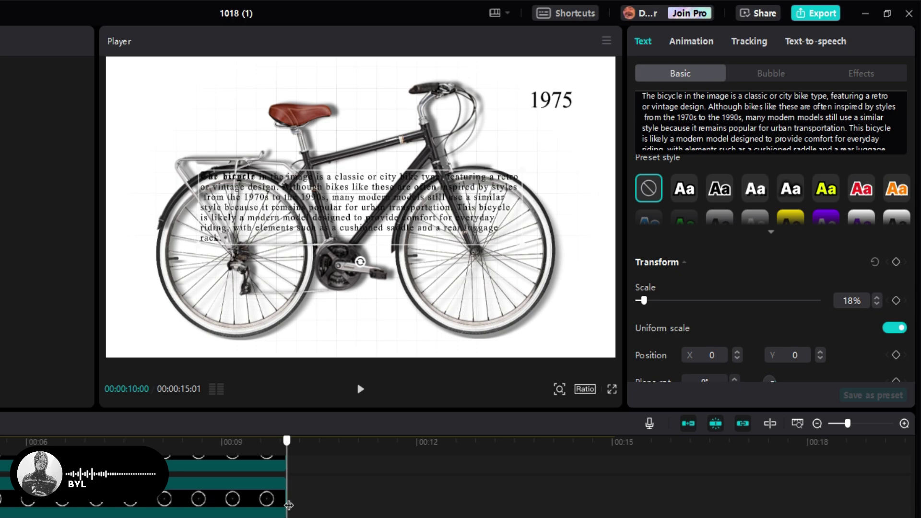
# Start the description text clip at 00:00:10:00 and extend its end to match the end of the bicycle compound clip
pyautogui.moveTo(288, 503); pyautogui.dragTo(350, 499)
pyautogui.click(350, 499)
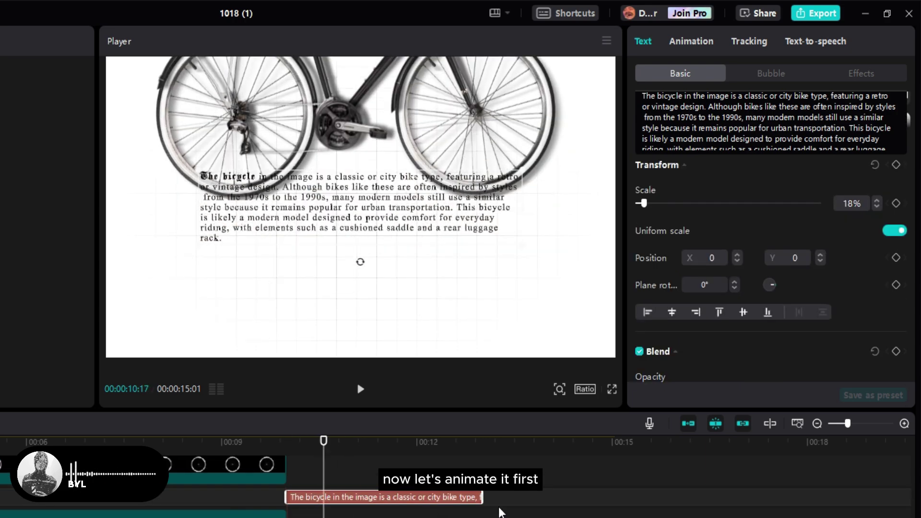
pyautogui.moveTo(481, 496); pyautogui.dragTo(612, 493)
# Add transform keyframes to the description text clip at 00:00:10:00 and 00:00:10:27, matching the compound clip's keyframes
pyautogui.moveTo(325, 481); pyautogui.dragTo(290, 479)
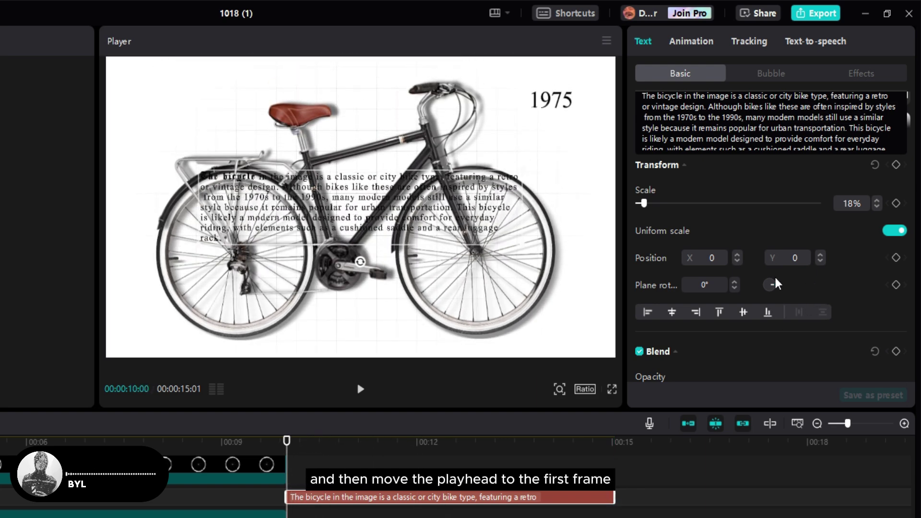
pyautogui.click(896, 165)
pyautogui.moveTo(286, 440); pyautogui.dragTo(339, 440)
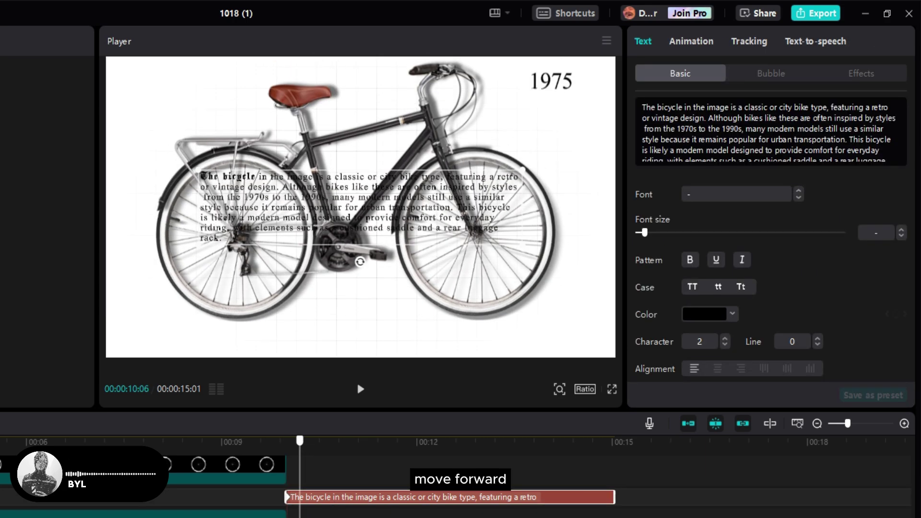
pyautogui.click(398, 372)
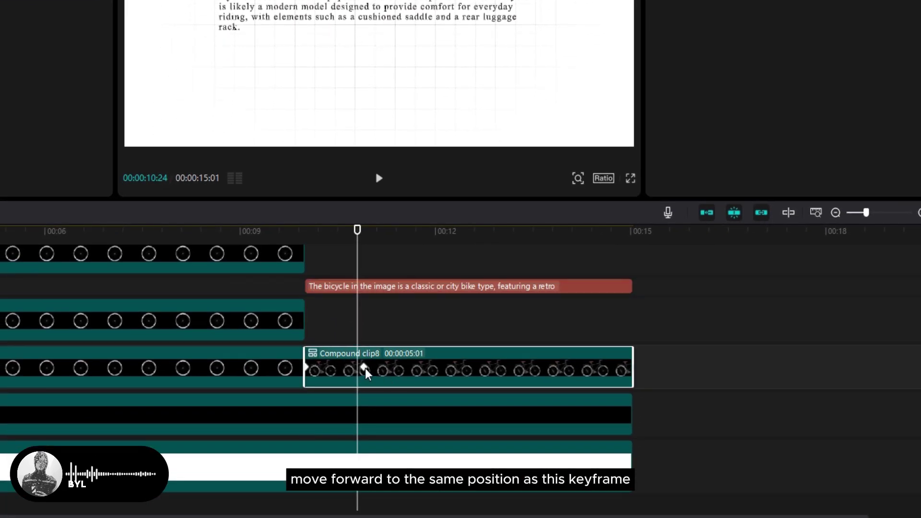
pyautogui.moveTo(359, 336); pyautogui.dragTo(364, 336)
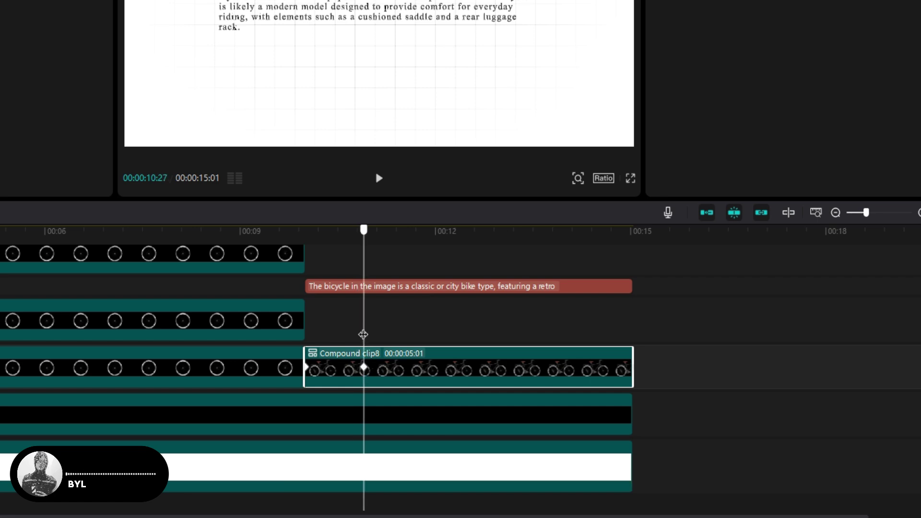
pyautogui.click(407, 287)
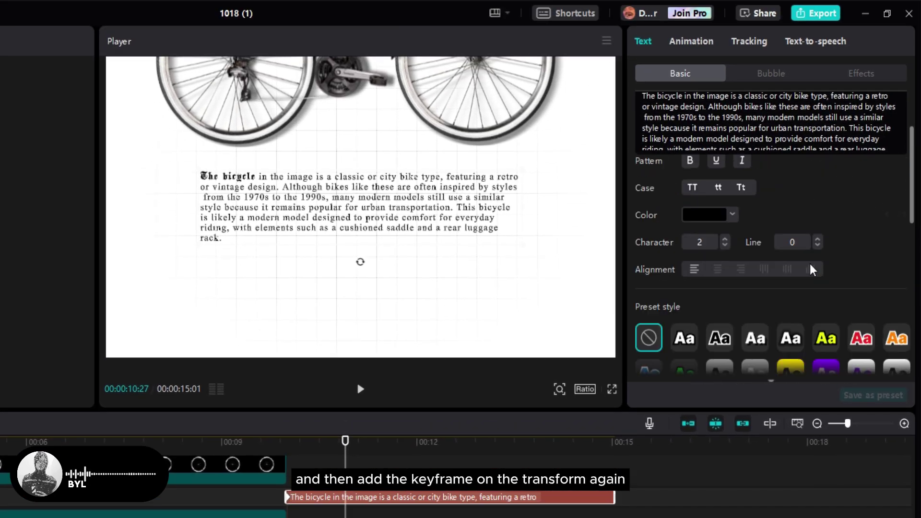
pyautogui.scroll(-5, 822, 91)
pyautogui.scroll(5, 810, 263)
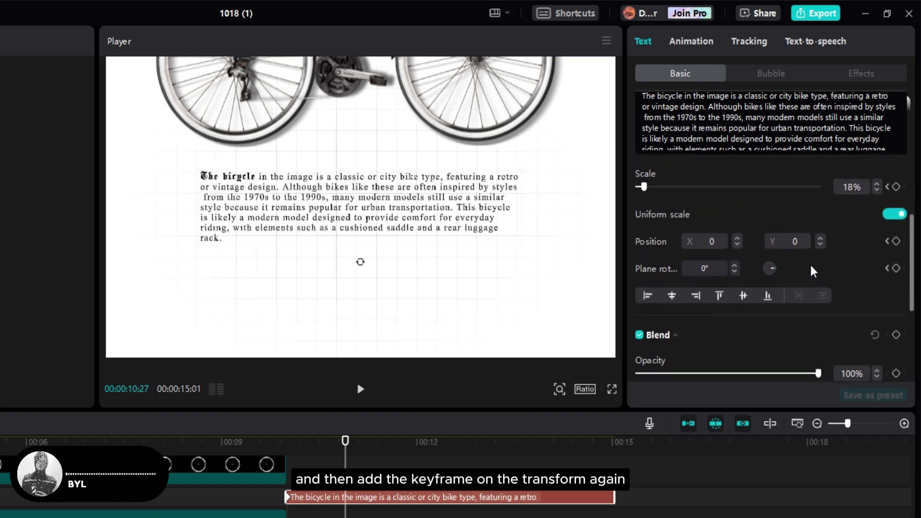
pyautogui.click(896, 175)
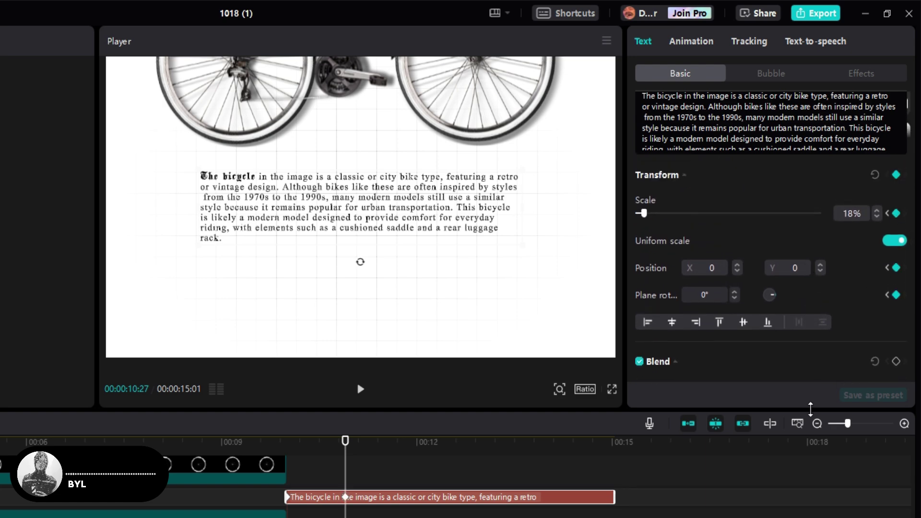
# At the first keyframe, move the description straight down out of the frame to Y -1621 and preview the motion
pyautogui.click(887, 213)
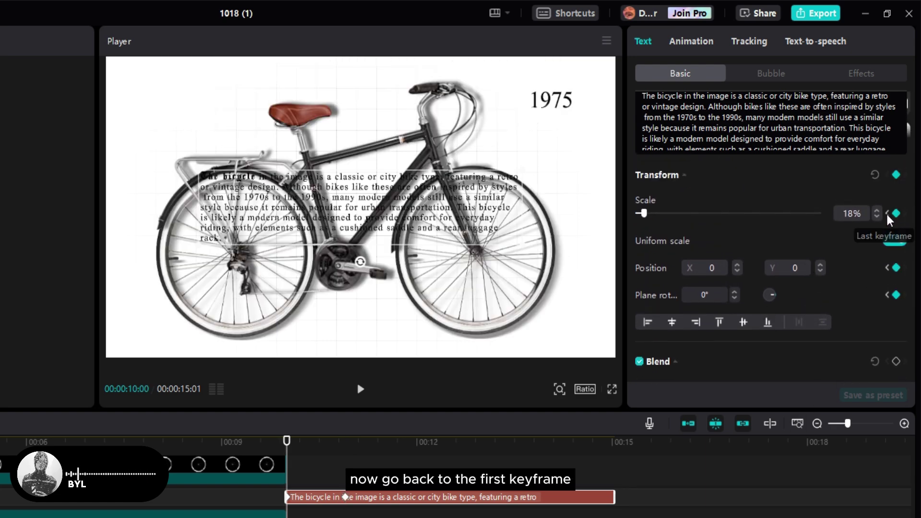
pyautogui.moveTo(357, 211); pyautogui.dragTo(344, 359)
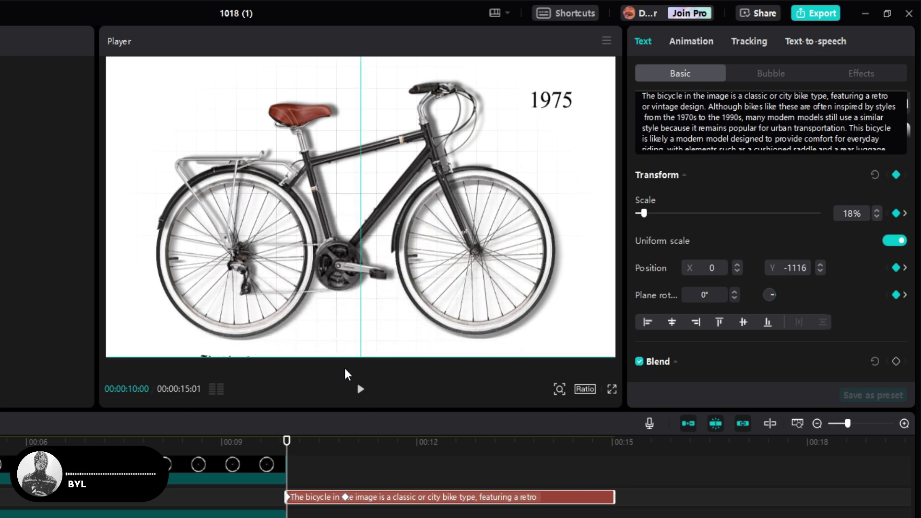
pyautogui.moveTo(340, 401); pyautogui.dragTo(341, 408)
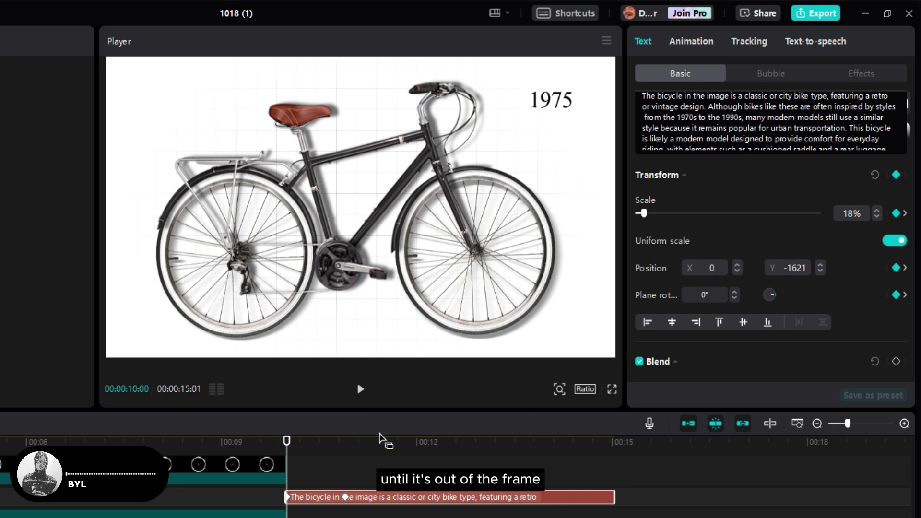
pyautogui.press('space')
pyautogui.press('space')
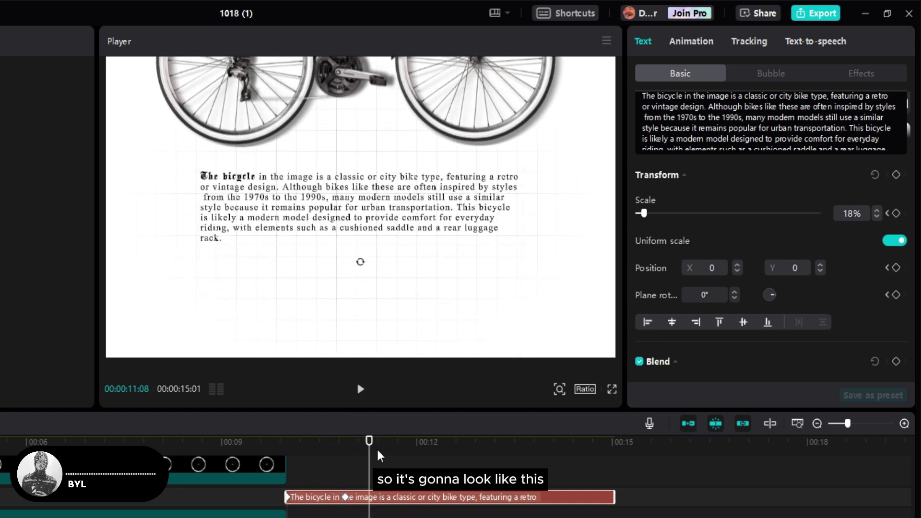
# Apply the Quad Ease graph to the description text's second Y keyframe and preview the move from just before 00:00:10:00
pyautogui.press('Up')
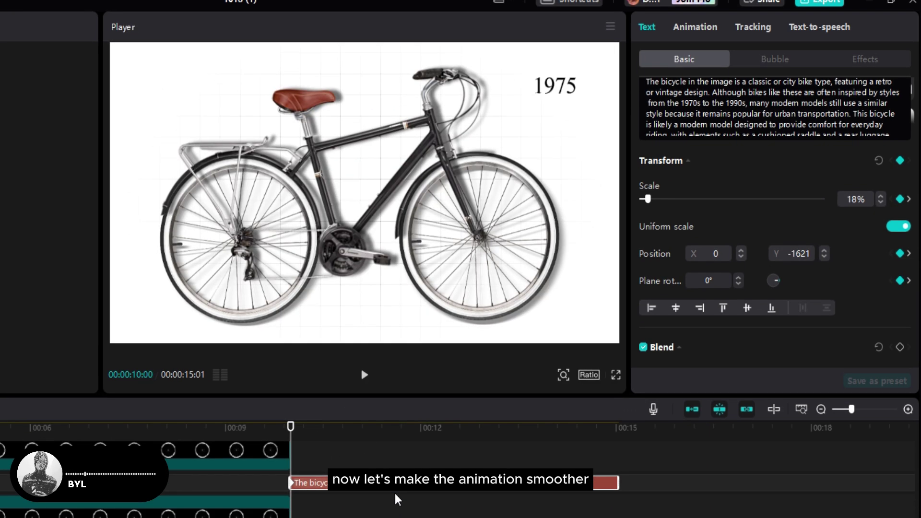
pyautogui.hotkey('alt', 'k')
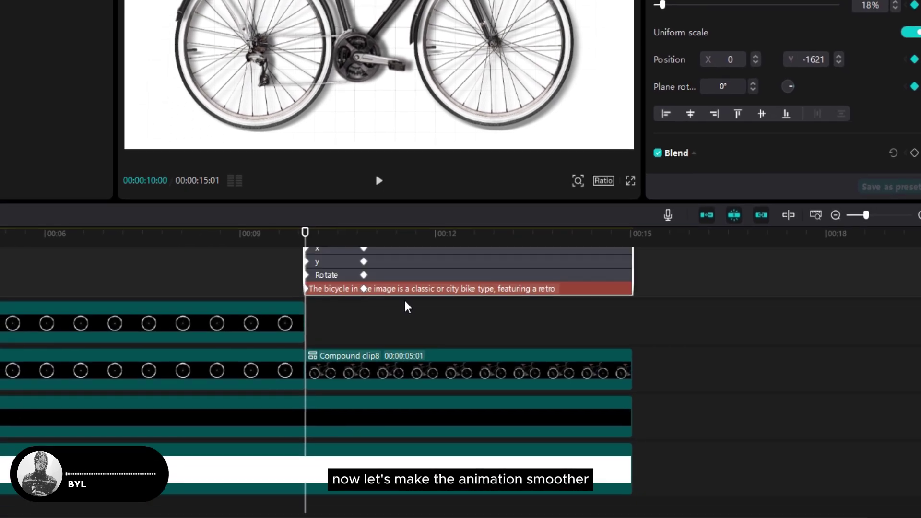
pyautogui.scroll(2, 375, 309)
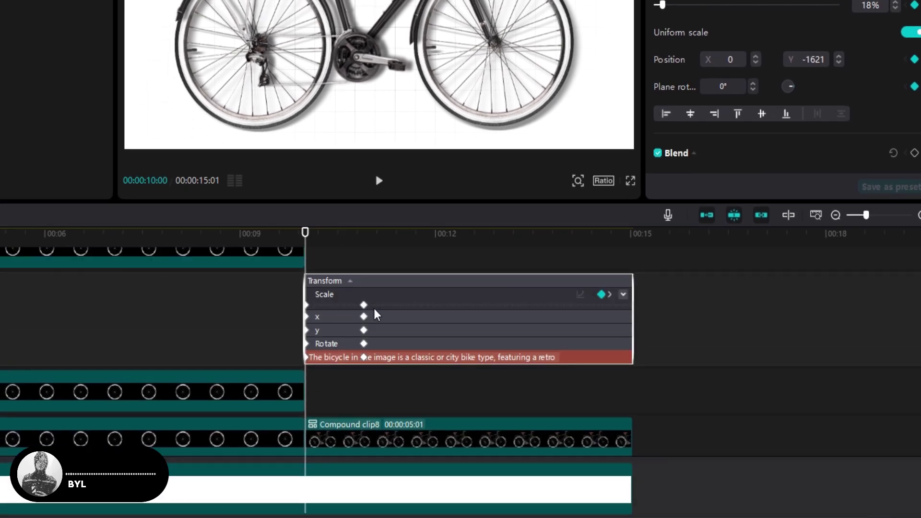
pyautogui.click(337, 335)
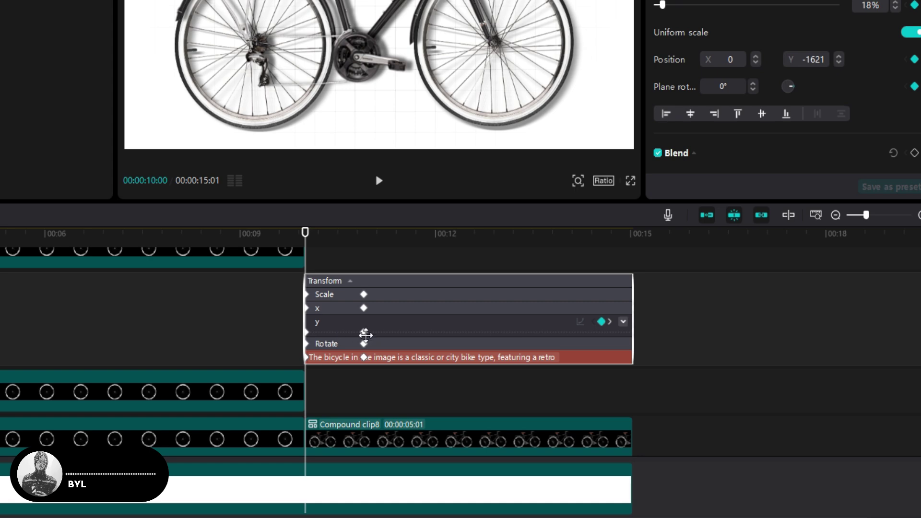
pyautogui.rightClick(363, 331)
pyautogui.click(385, 344)
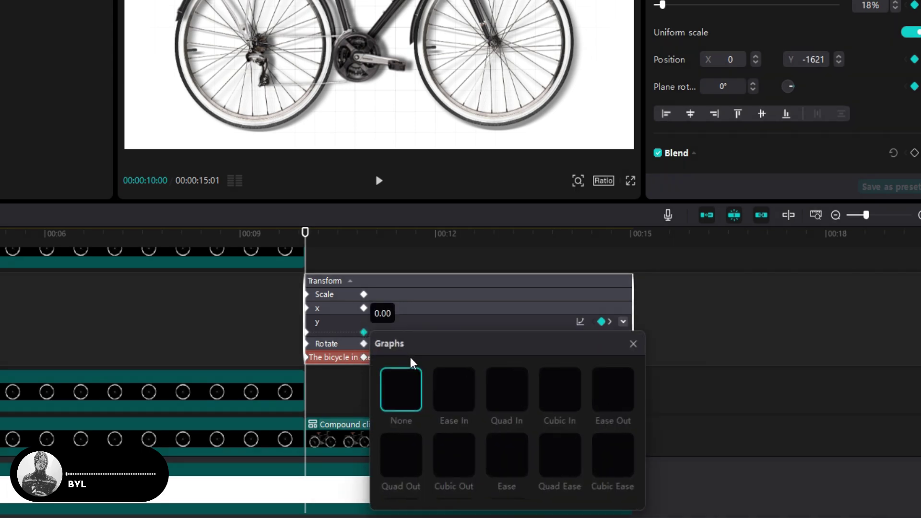
pyautogui.click(559, 464)
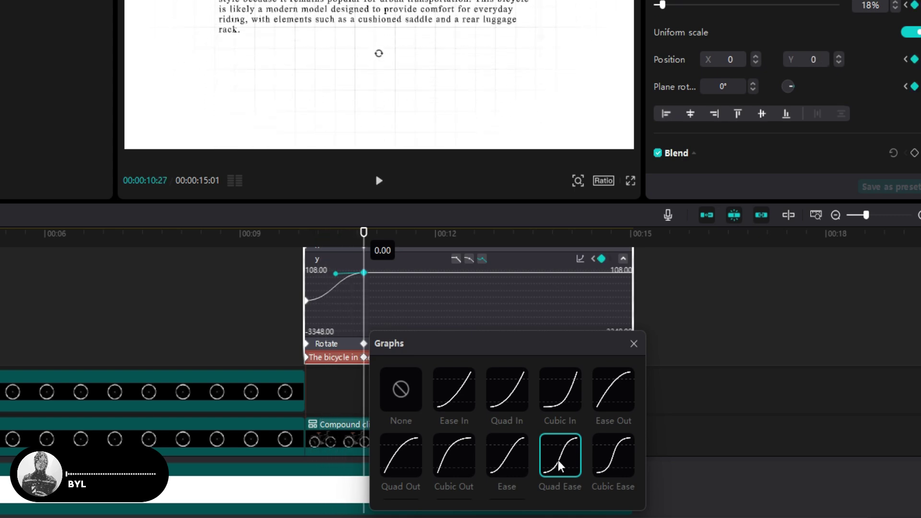
pyautogui.click(634, 344)
pyautogui.scroll(2, 705, 393)
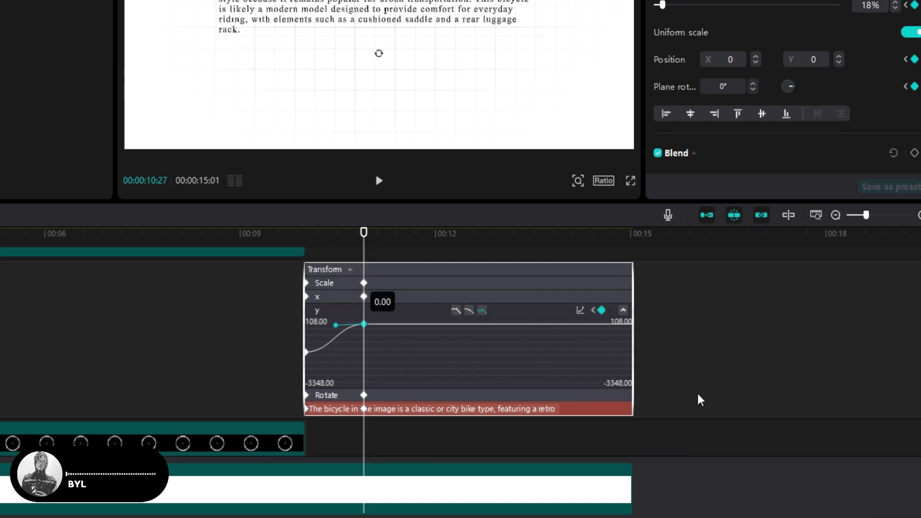
pyautogui.scroll(-2, 699, 405)
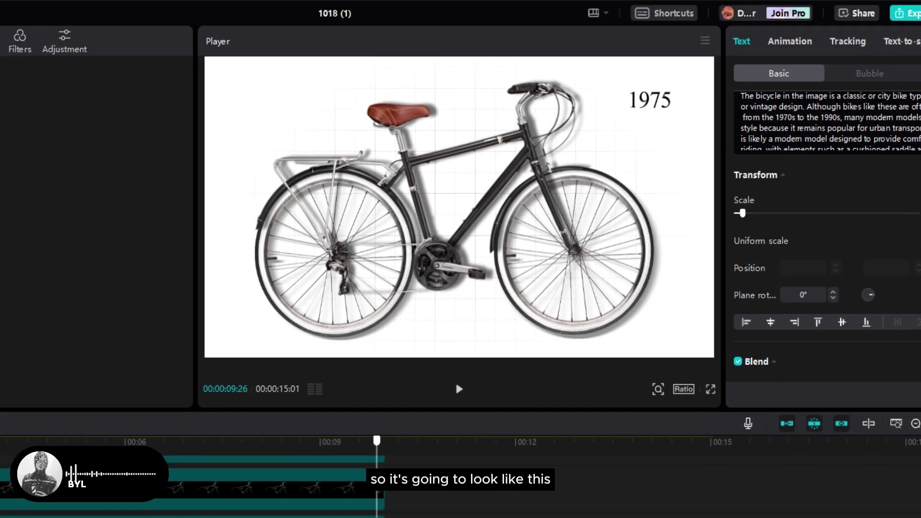
pyautogui.press('space')
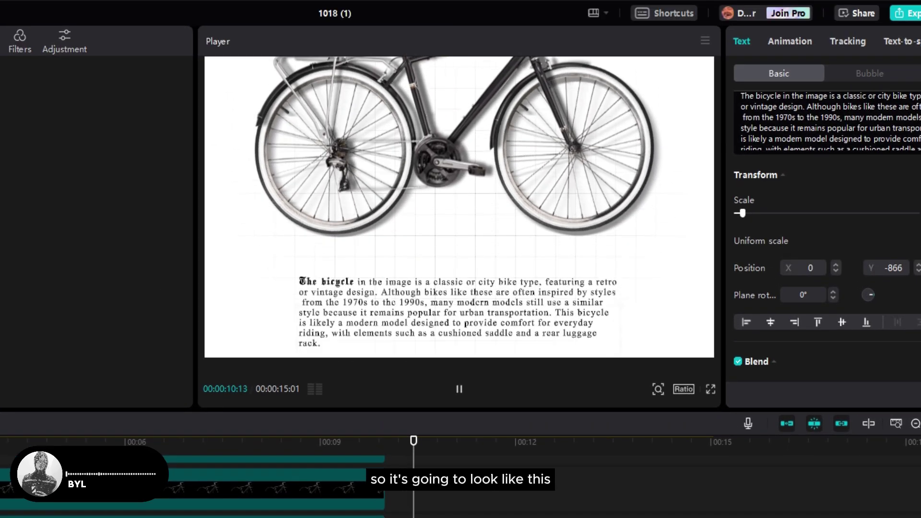
# Import the yellow colour image "New Project" from the color overlay folder into the project media
pyautogui.press('space')
pyautogui.moveTo(483, 484); pyautogui.dragTo(448, 483)
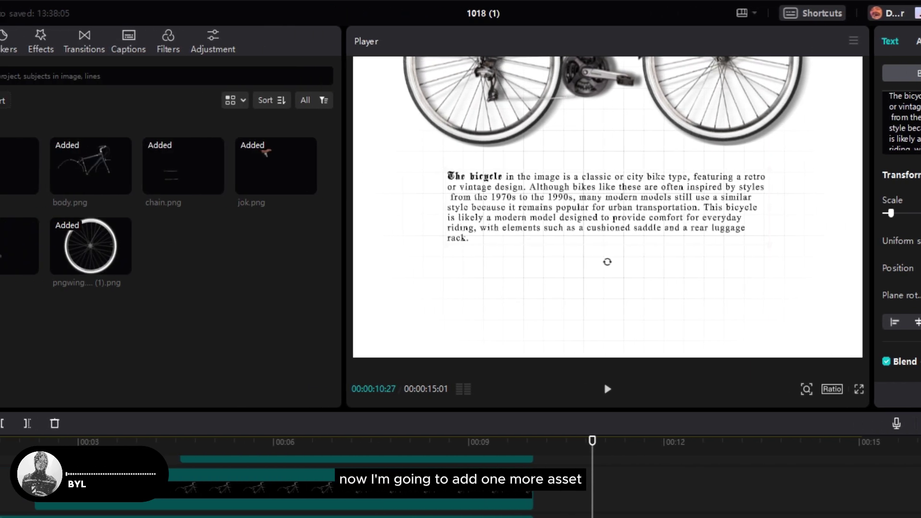
pyautogui.click(101, 123)
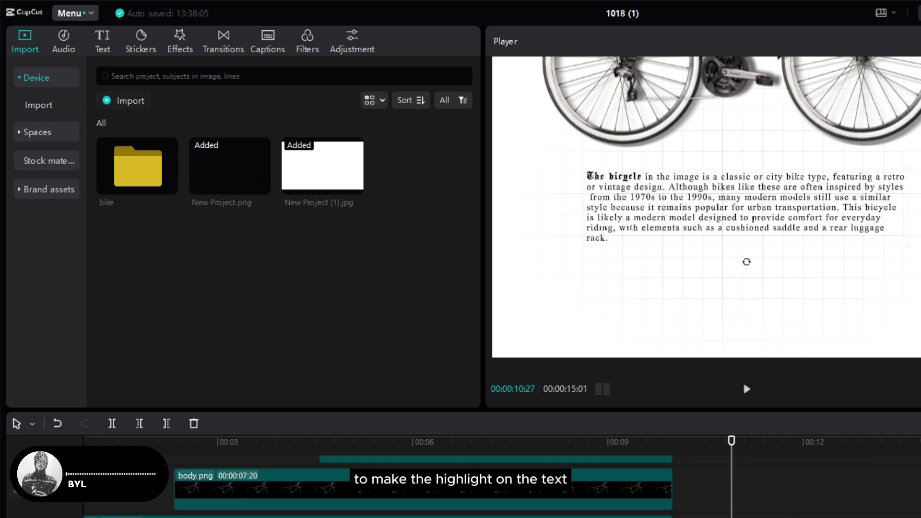
pyautogui.click(130, 103)
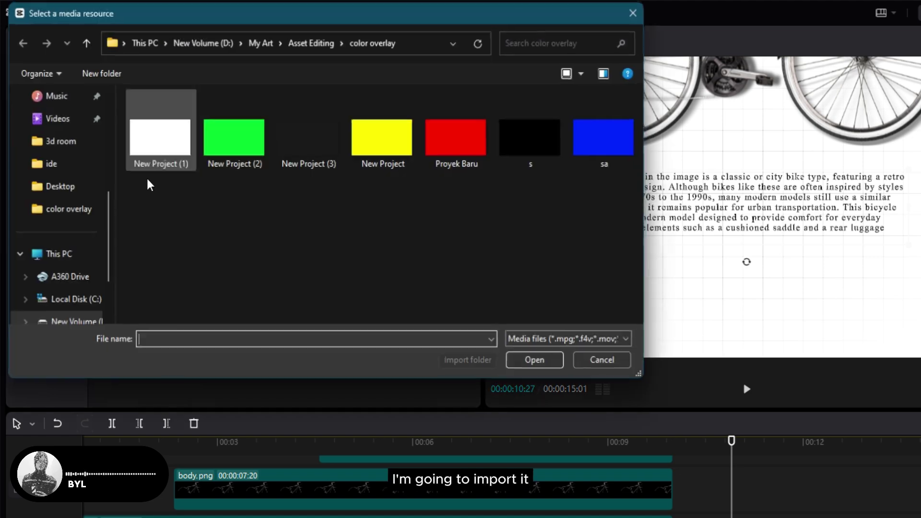
pyautogui.click(373, 163)
pyautogui.click(556, 366)
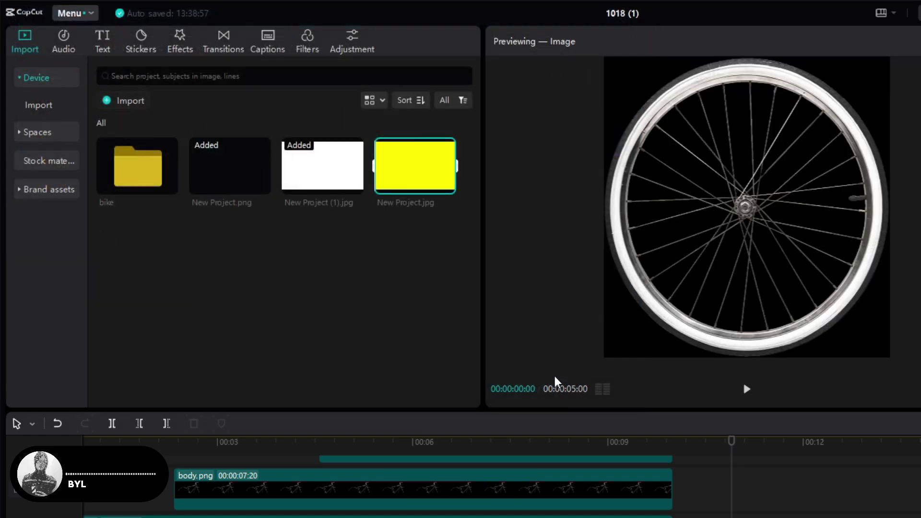
# Add the yellow image to the timeline aligned with the description text's start, and position it on the layer beneath the text
pyautogui.moveTo(418, 156); pyautogui.dragTo(699, 517)
pyautogui.moveTo(396, 434); pyautogui.dragTo(373, 437)
pyautogui.scroll(-3, 401, 397)
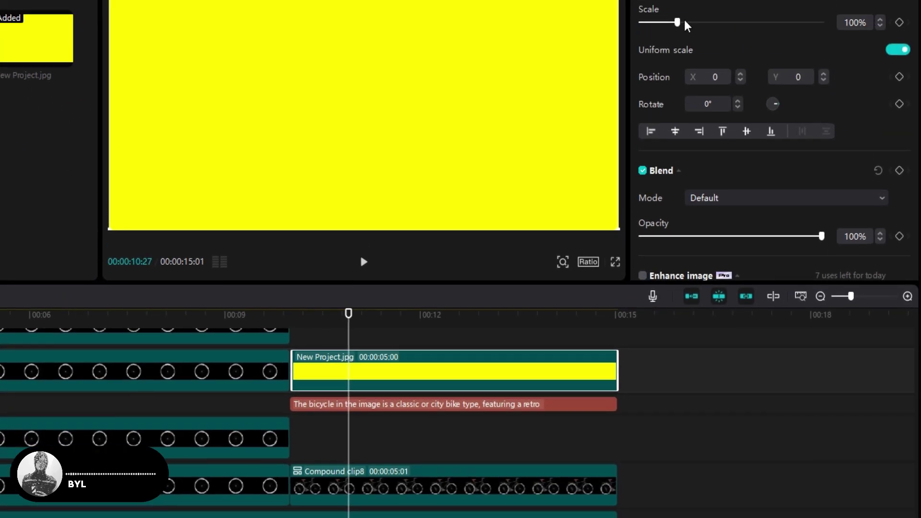
pyautogui.moveTo(674, 151); pyautogui.dragTo(662, 152)
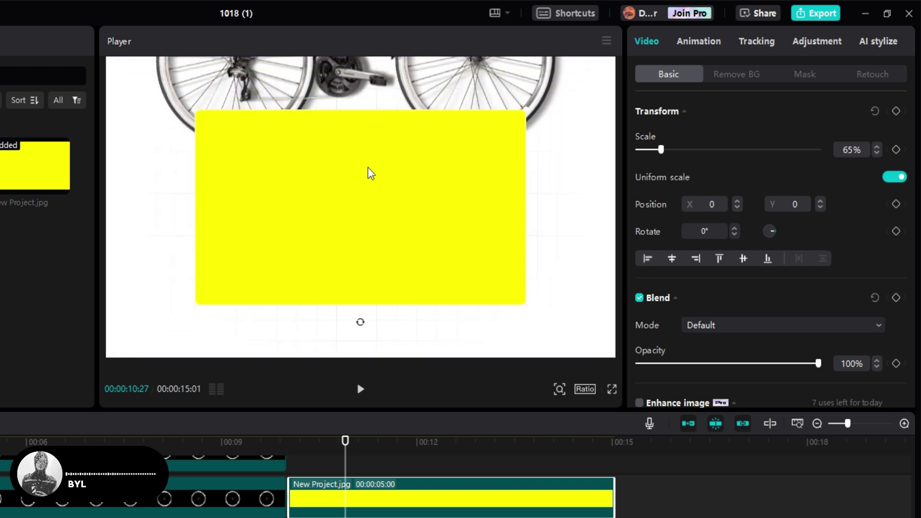
pyautogui.hotkey('ctrl', 'z')
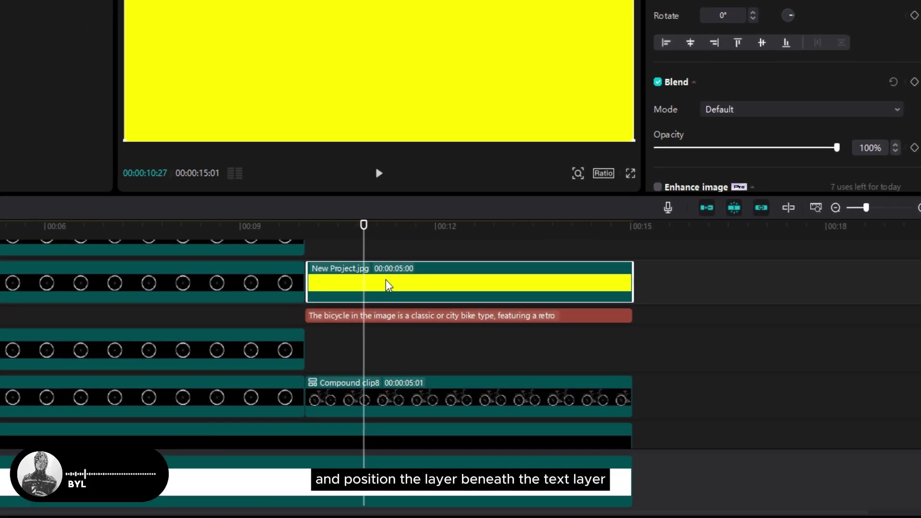
pyautogui.moveTo(373, 489); pyautogui.dragTo(368, 516)
pyautogui.moveTo(383, 311); pyautogui.dragTo(383, 348)
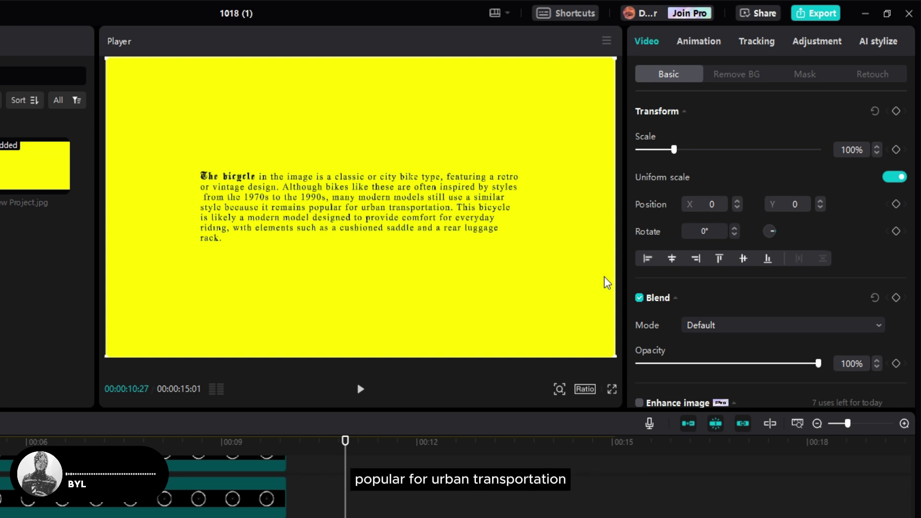
# Apply a Rectangle mask to the yellow image, shaped as a highlight behind the words "popular for urban transportation."
pyautogui.click(809, 75)
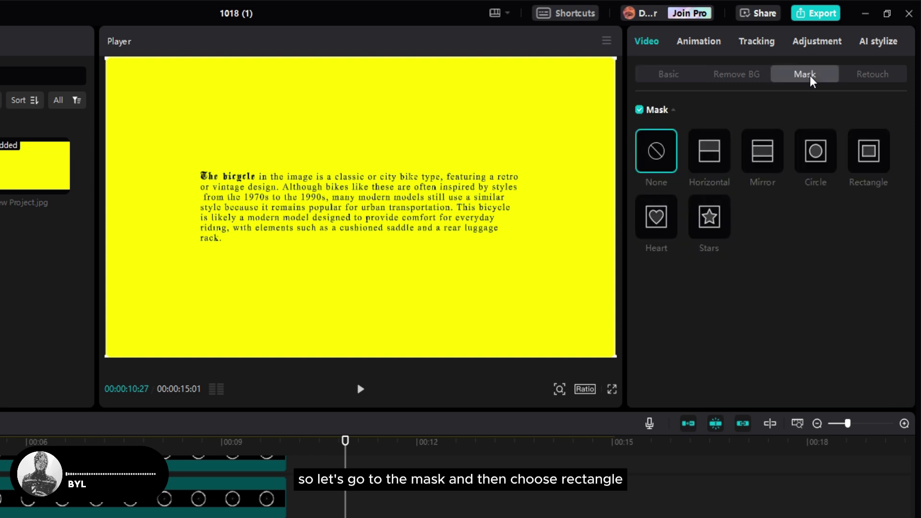
pyautogui.click(868, 153)
pyautogui.moveTo(362, 146); pyautogui.dragTo(358, 201)
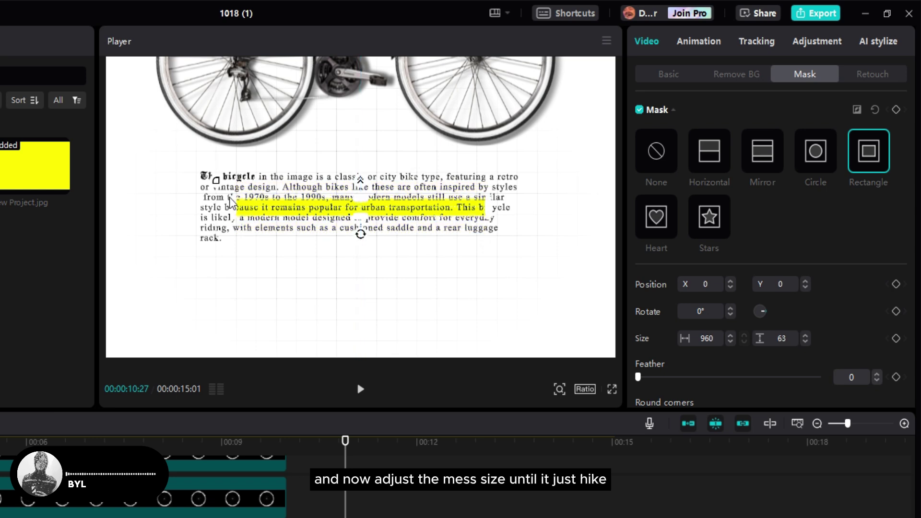
pyautogui.moveTo(234, 206); pyautogui.dragTo(255, 212)
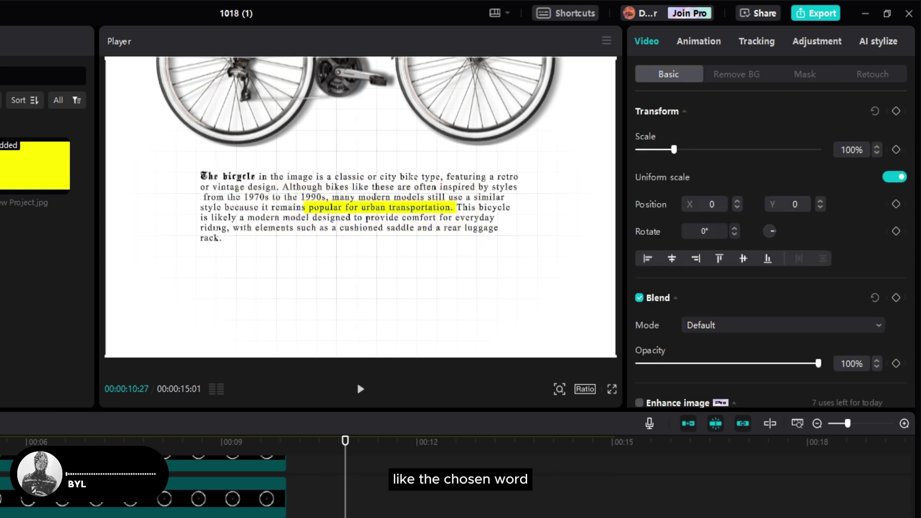
# Convert the masked highlight into a compound clip and trim away everything before 00:00:11:19
pyautogui.rightClick(341, 284)
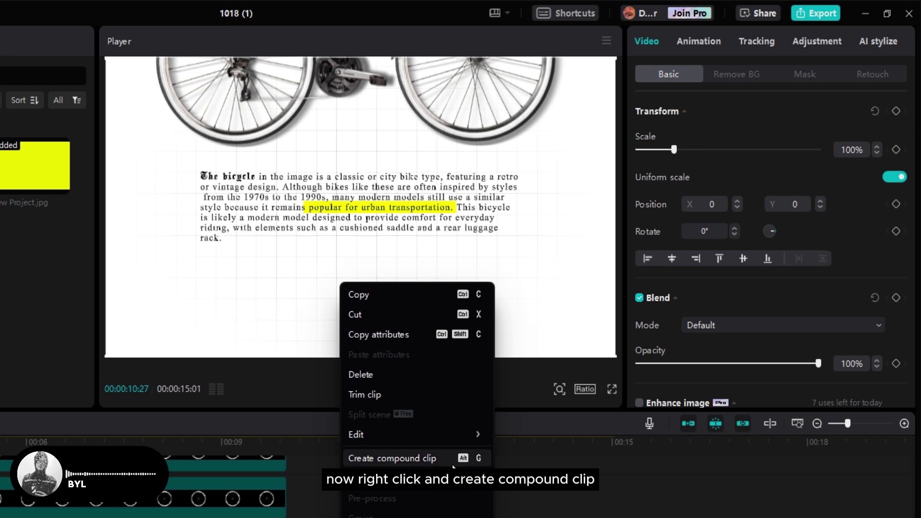
pyautogui.click(431, 459)
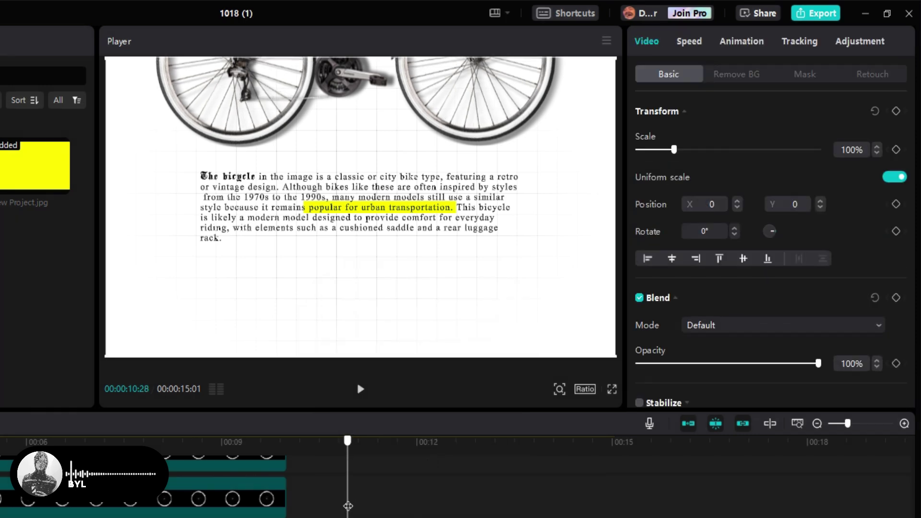
pyautogui.moveTo(348, 506); pyautogui.dragTo(393, 501)
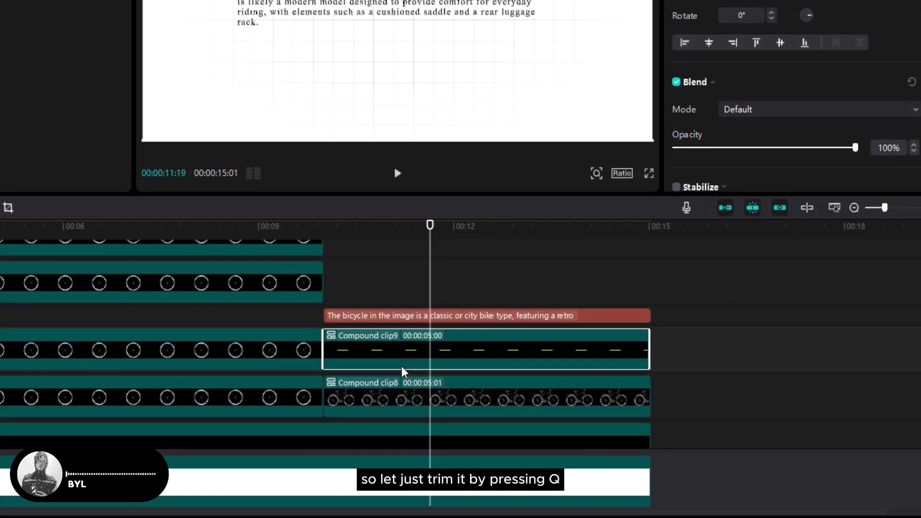
pyautogui.press('q')
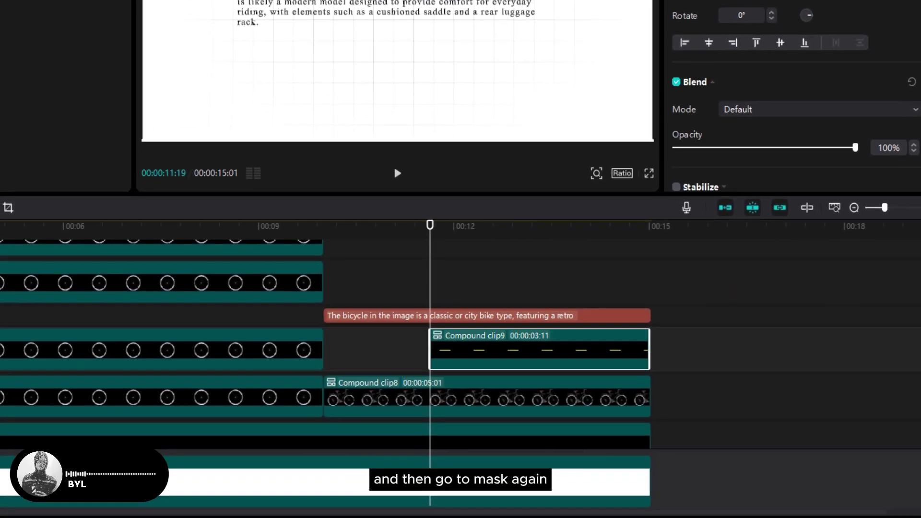
# Apply a Horizontal mask to the highlight clip, rotate it to -90° and move it to X -244 so the highlight is hidden
pyautogui.click(812, 5)
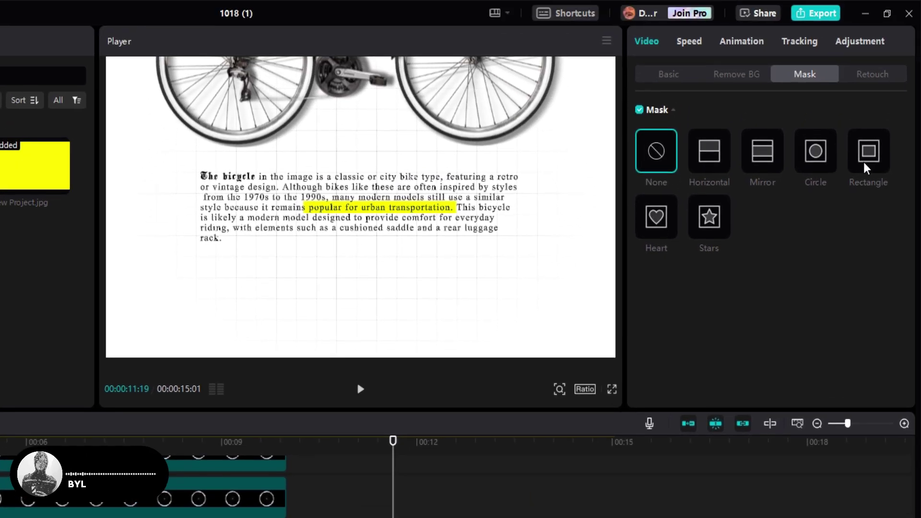
pyautogui.click(721, 90)
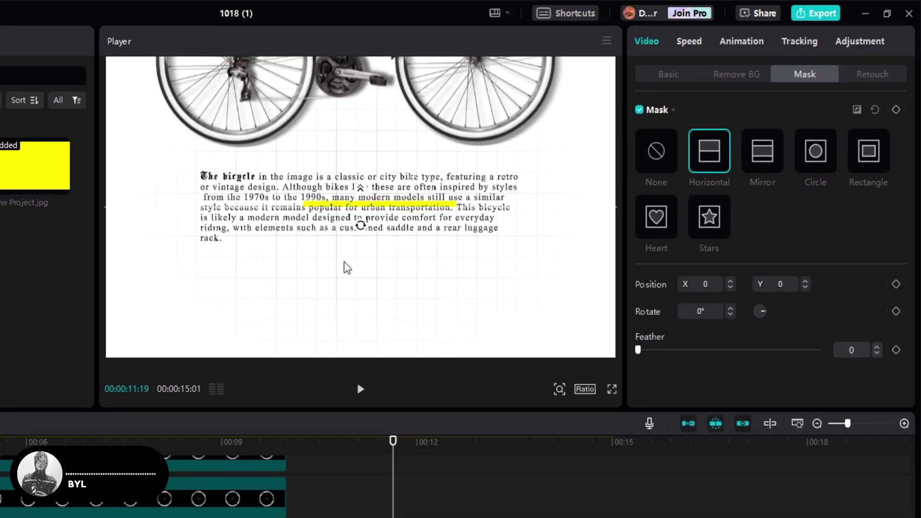
pyautogui.moveTo(367, 233); pyautogui.dragTo(378, 208)
pyautogui.moveTo(354, 246); pyautogui.dragTo(293, 248)
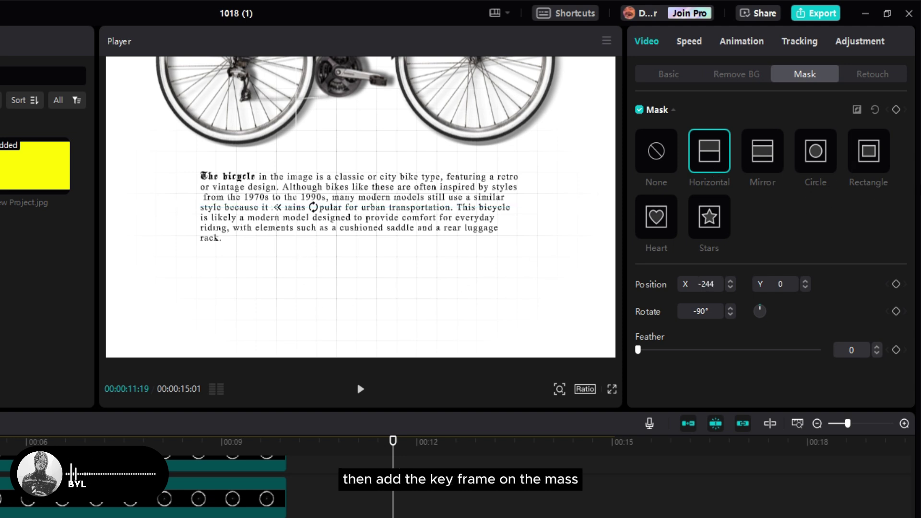
# Keyframe the highlight's mask at 00:00:11:19 and, slightly under a second further on, slide the mask right until the whole highlight is revealed
pyautogui.click(896, 109)
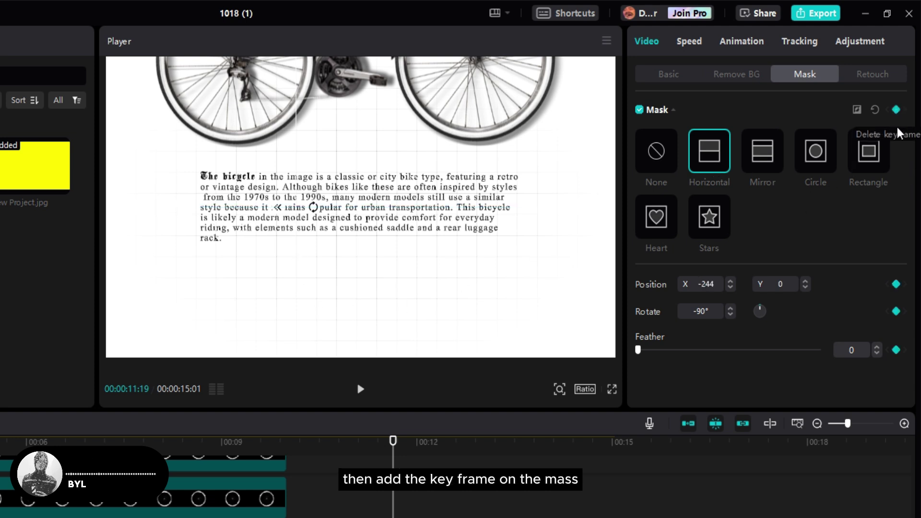
pyautogui.moveTo(393, 441); pyautogui.dragTo(445, 441)
pyautogui.moveTo(292, 241); pyautogui.dragTo(455, 265)
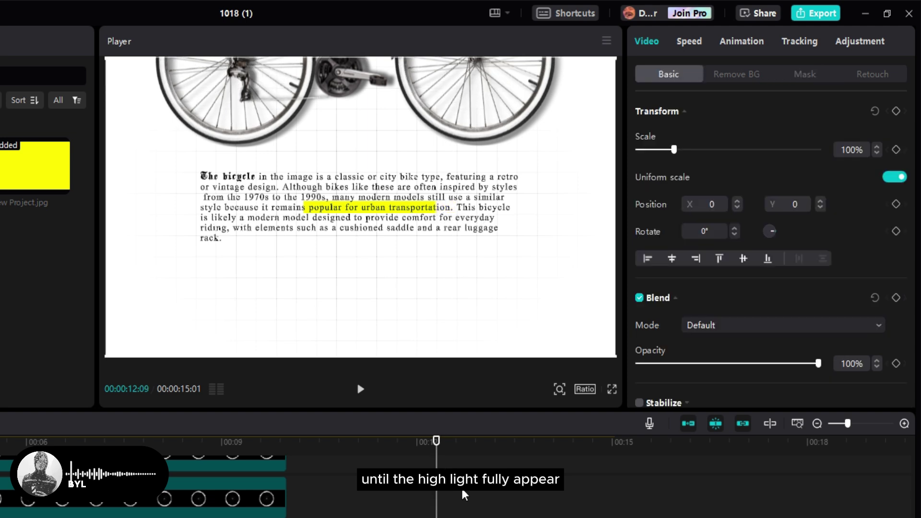
# Split the text, bicycle and background layers at 00:00:11:19 and combine everything after the cut, including the highlight, into one compound clip
pyautogui.moveTo(436, 502); pyautogui.dragTo(390, 512)
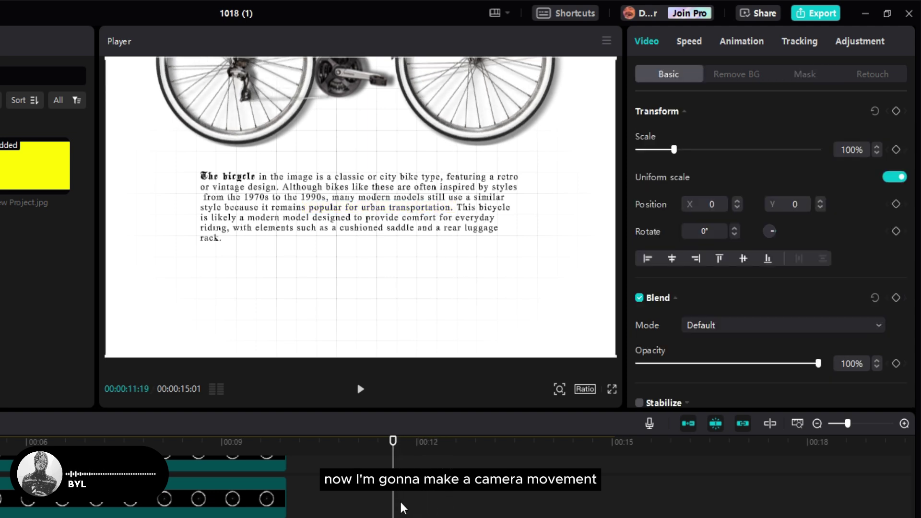
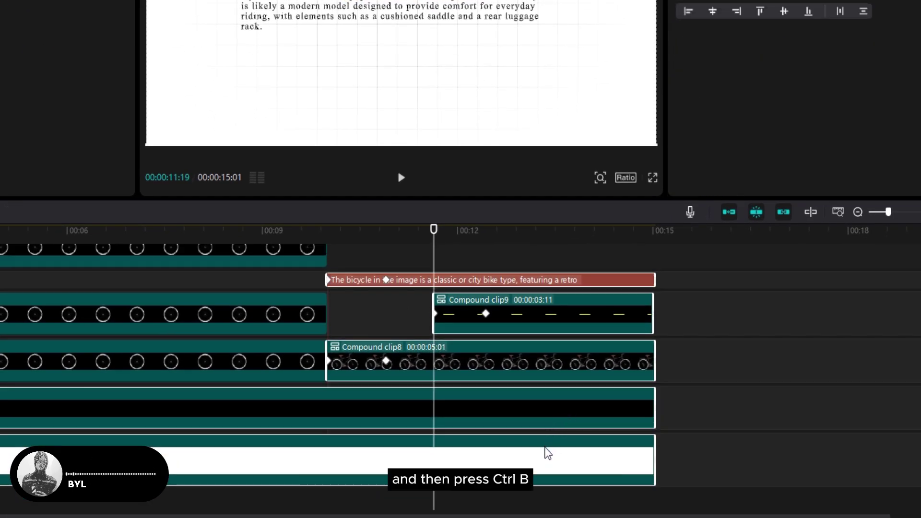
pyautogui.hotkey('ctrl', 'b')
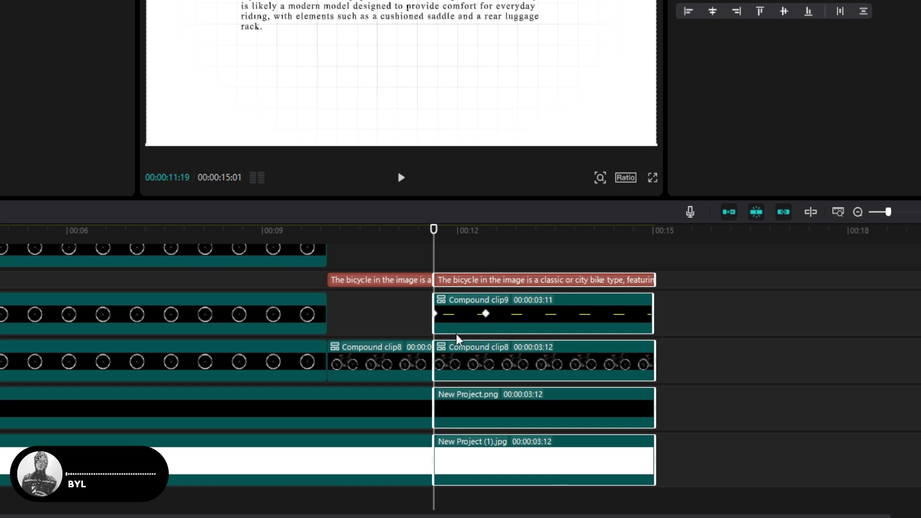
pyautogui.rightClick(520, 359)
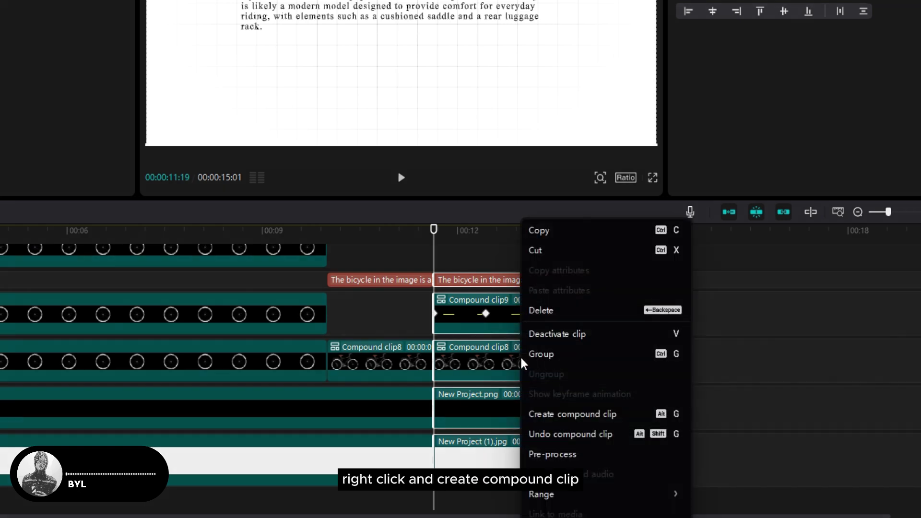
pyautogui.click(603, 420)
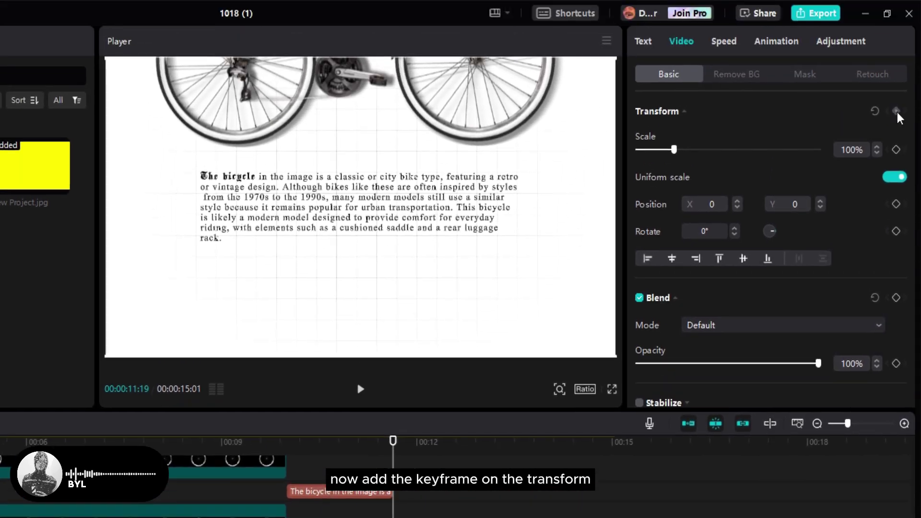
# Add a transform keyframe to the new compound clip at 00:00:11:19 and scale the clip up at a second keyframe placed at 00:00:12:17
pyautogui.click(906, 14)
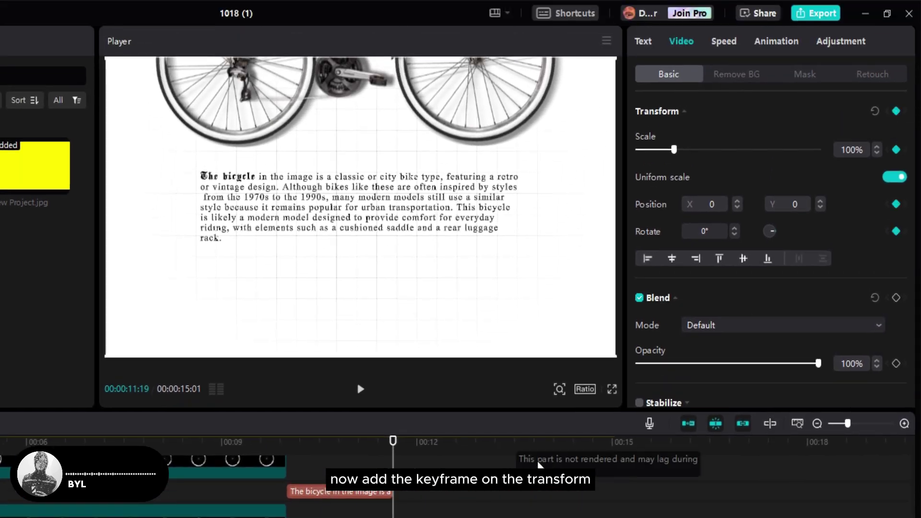
pyautogui.moveTo(404, 364); pyautogui.dragTo(428, 364)
pyautogui.moveTo(417, 462); pyautogui.dragTo(430, 461)
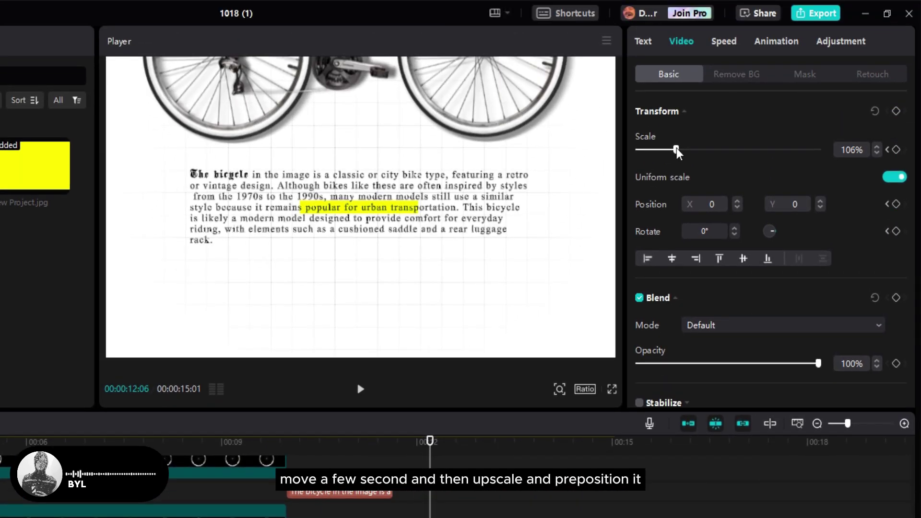
pyautogui.moveTo(676, 149); pyautogui.dragTo(684, 149)
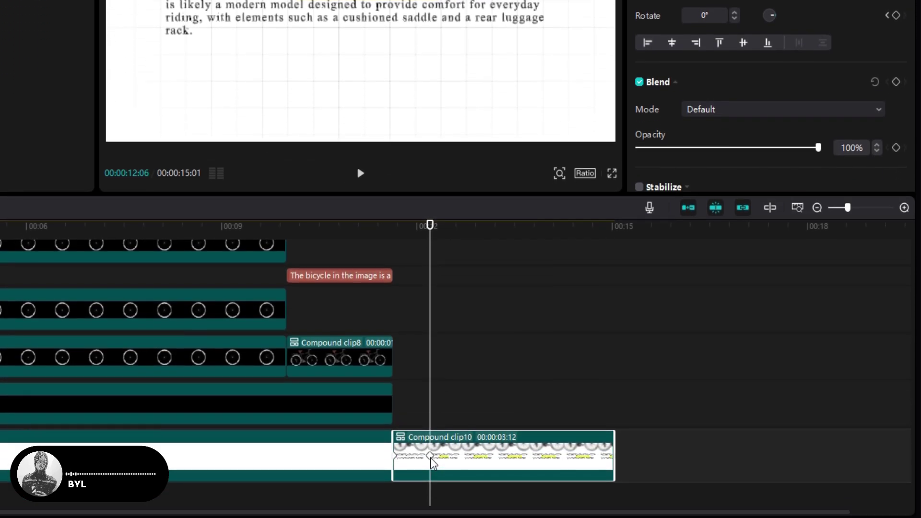
pyautogui.moveTo(436, 461); pyautogui.dragTo(455, 459)
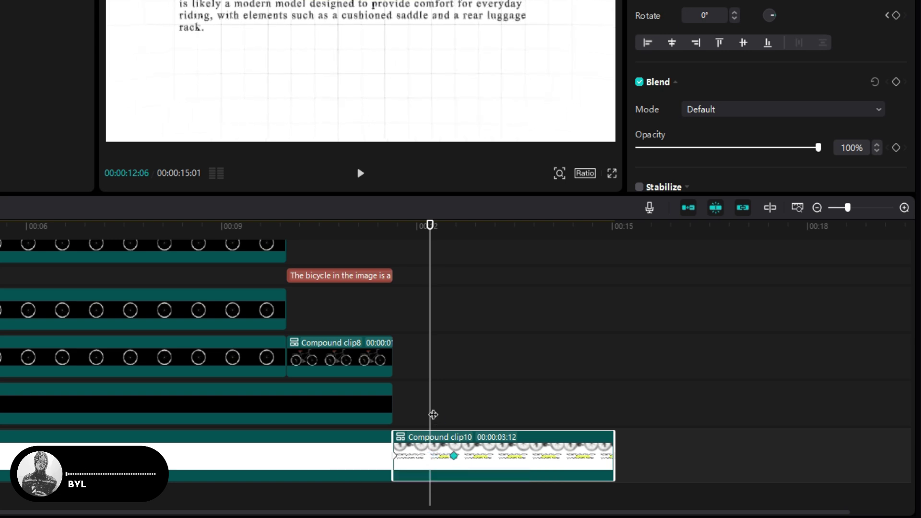
pyautogui.moveTo(430, 413); pyautogui.dragTo(454, 403)
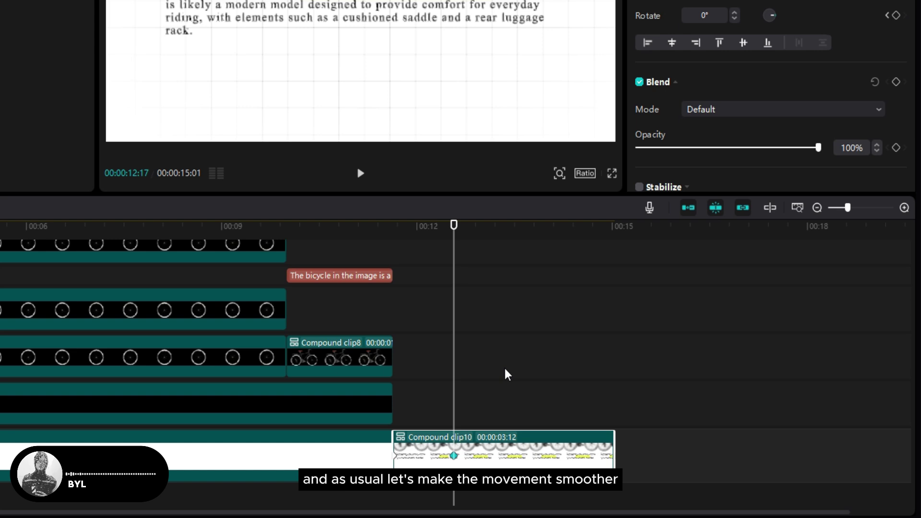
# Apply the Cubic Ease graph to the compound clip's second scale keyframe, hide the keyframe curves and return the playhead to 00:00:11:19
pyautogui.hotkey('alt', 'k')
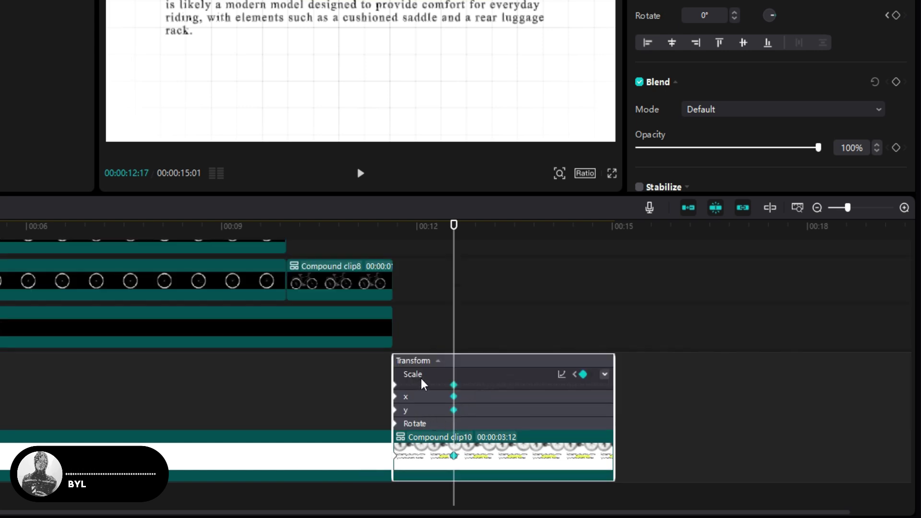
pyautogui.rightClick(453, 388)
pyautogui.click(485, 402)
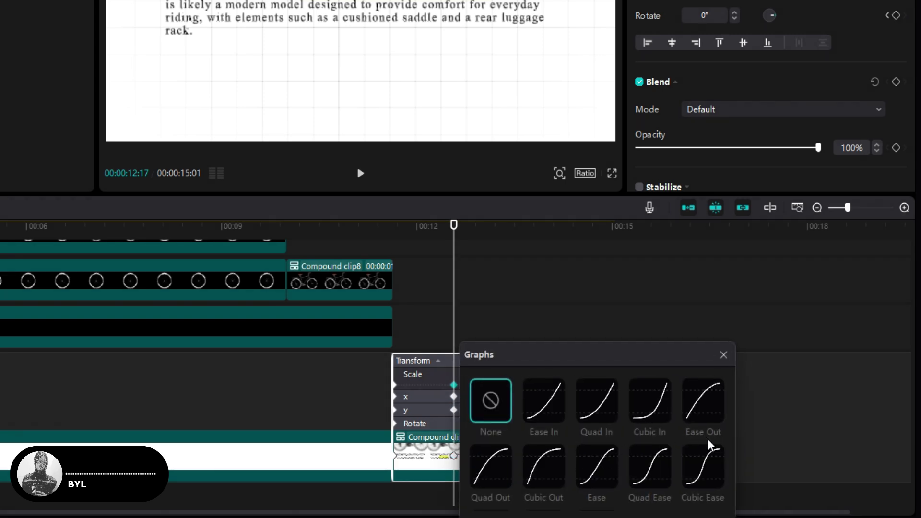
pyautogui.click(656, 469)
pyautogui.click(705, 475)
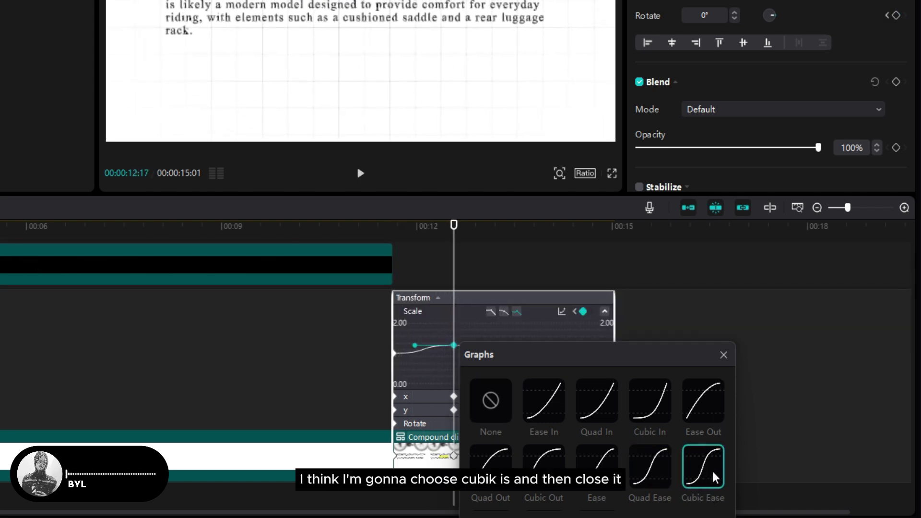
pyautogui.click(723, 355)
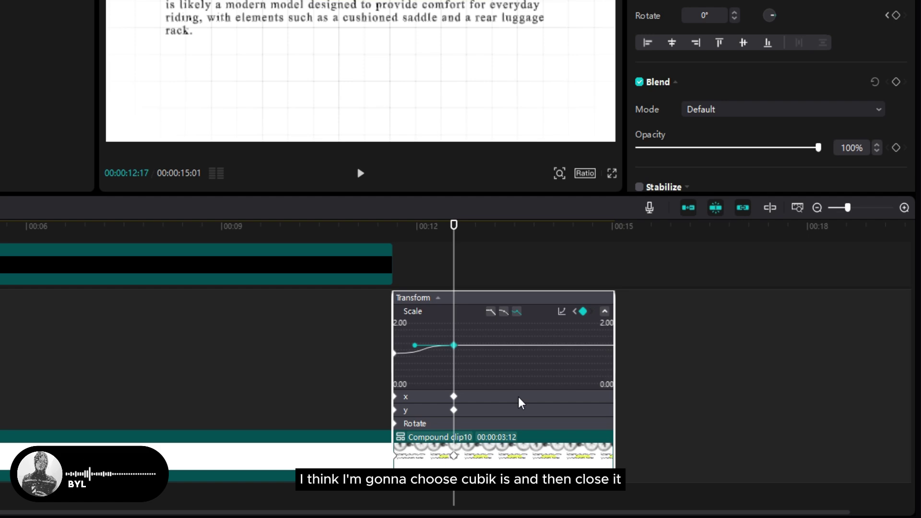
pyautogui.hotkey('alt', 'k')
pyautogui.moveTo(491, 407); pyautogui.dragTo(391, 401)
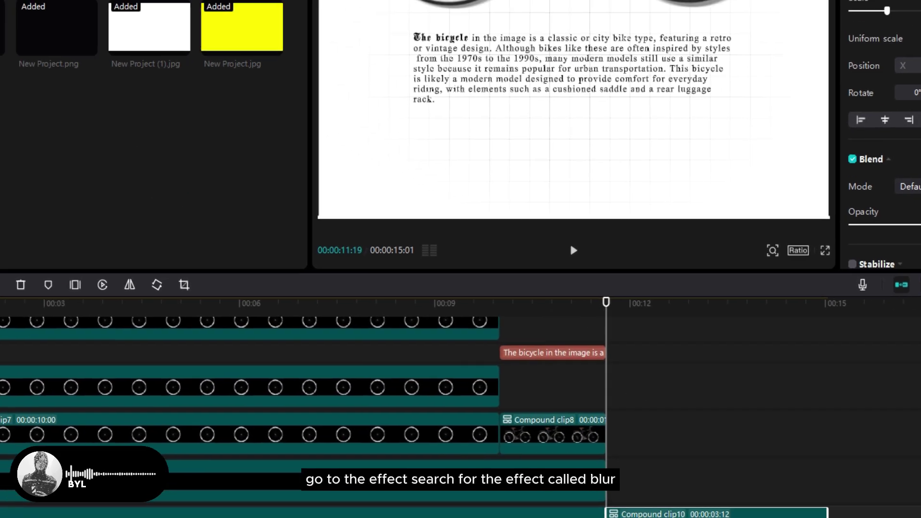
# Search the effects for blur, place the Blur effect at 00:00:11:19 above the new compound clip and trim its end to 00:00:12:22
pyautogui.click(159, 15)
pyautogui.moveTo(132, 51); pyautogui.dragTo(77, 54)
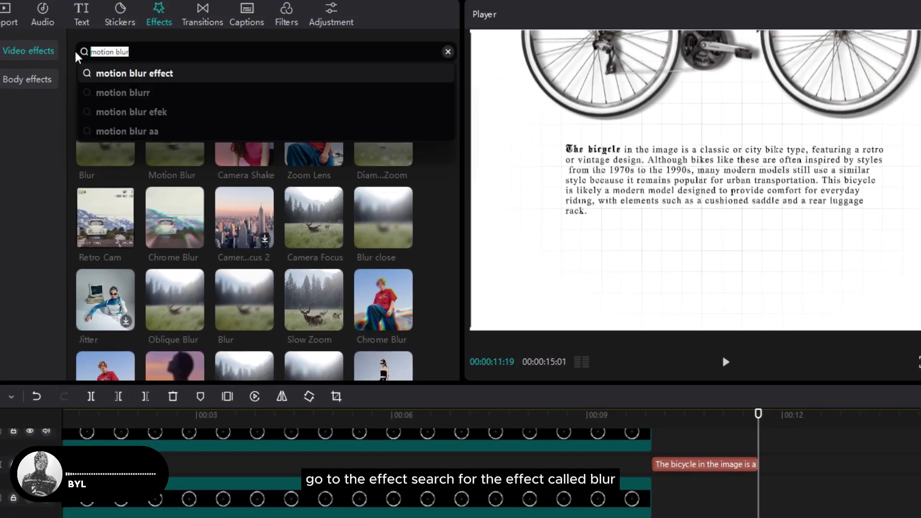
pyautogui.write('blur')
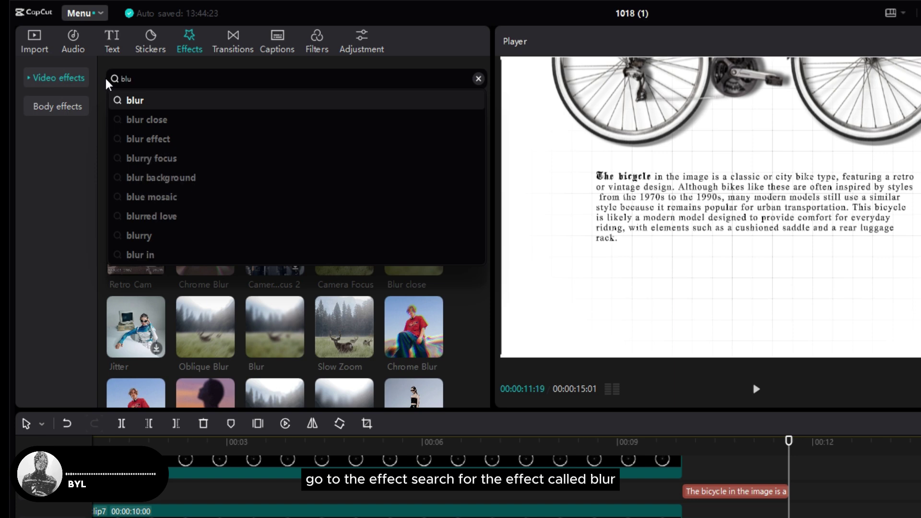
pyautogui.press('Return')
pyautogui.moveTo(198, 187); pyautogui.dragTo(413, 354)
pyautogui.moveTo(407, 390); pyautogui.dragTo(476, 385)
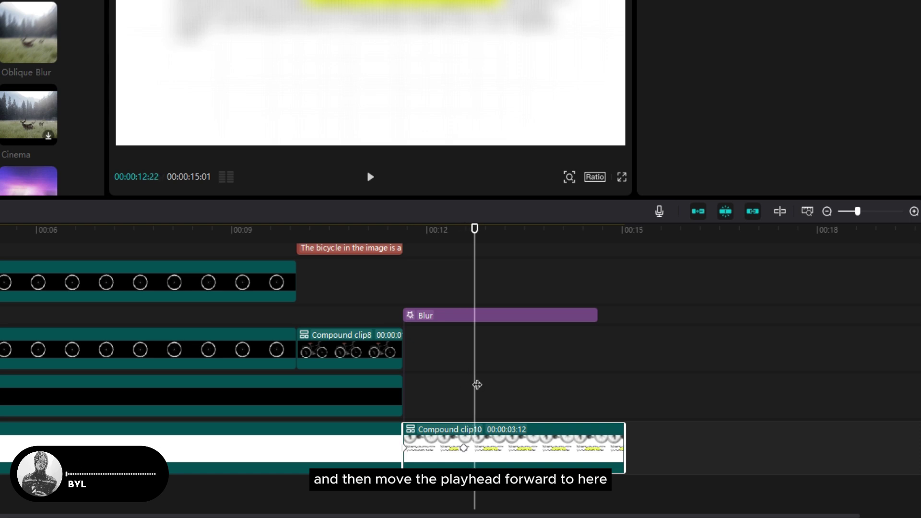
pyautogui.click(489, 319)
pyautogui.press('w')
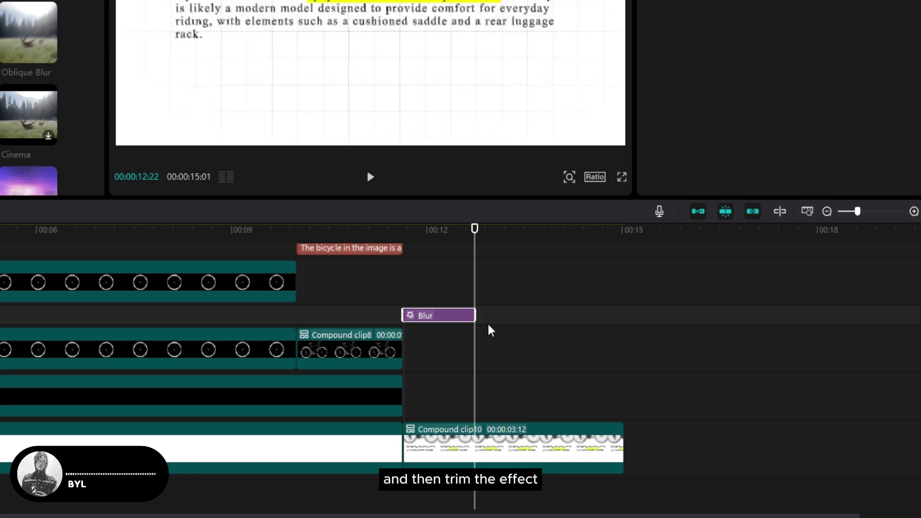
# Add keyframes to the Blur effect's blur amount at 00:00:11:19, 00:00:11:25 and 00:00:12:13
pyautogui.moveTo(475, 353); pyautogui.dragTo(403, 351)
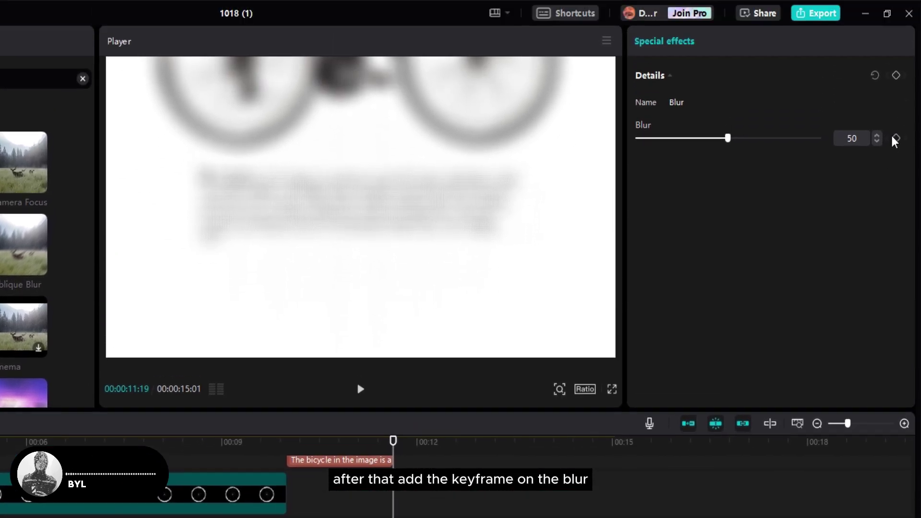
pyautogui.scroll(1, 393, 504)
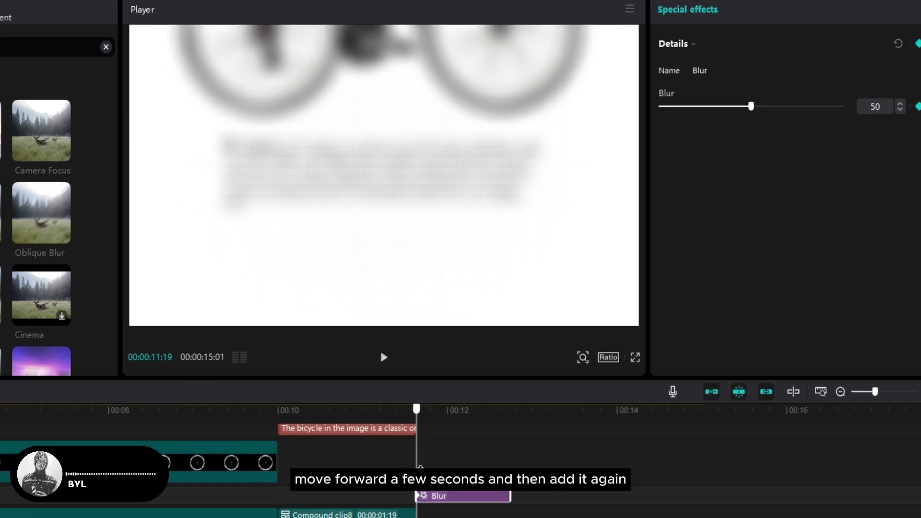
pyautogui.moveTo(394, 503); pyautogui.dragTo(410, 504)
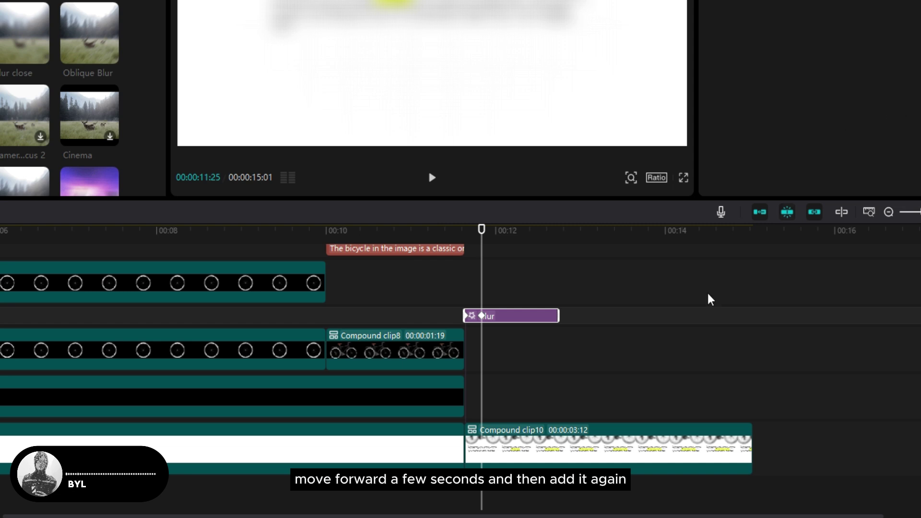
pyautogui.moveTo(480, 267); pyautogui.dragTo(531, 267)
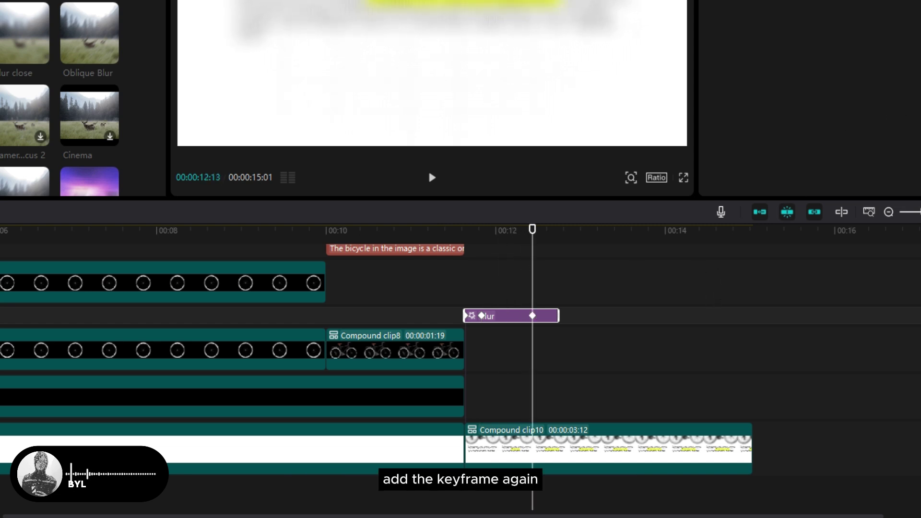
# Set the blur amount to 0 at the first keyframe, 8 at the second and 12 at the third
pyautogui.moveTo(532, 278); pyautogui.dragTo(463, 266)
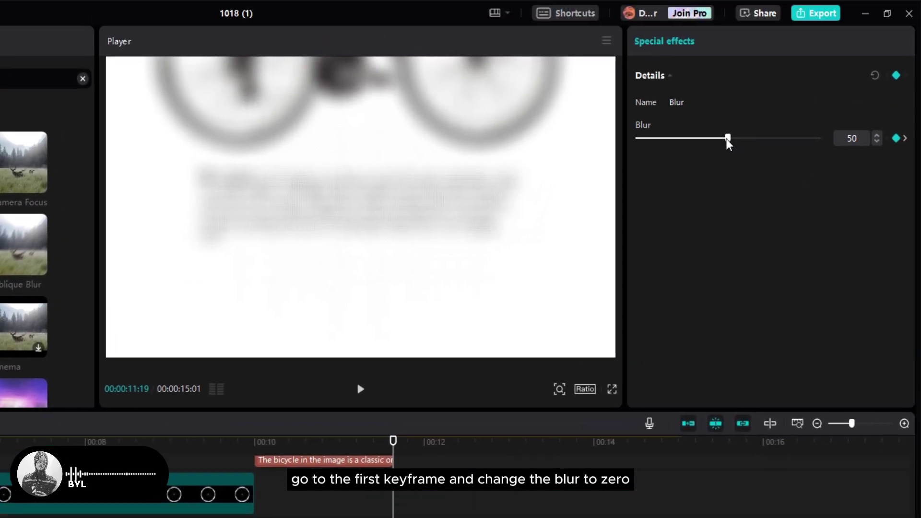
pyautogui.moveTo(728, 140); pyautogui.dragTo(575, 152)
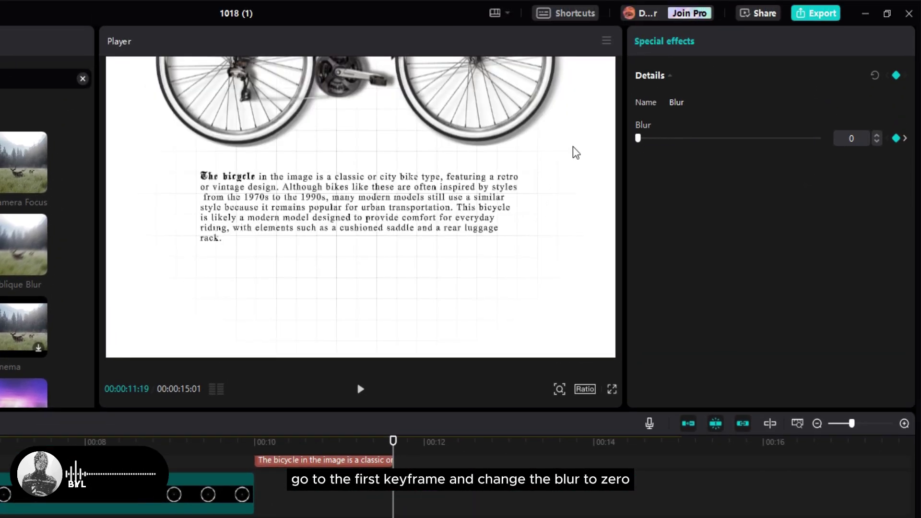
pyautogui.moveTo(392, 440); pyautogui.dragTo(411, 442)
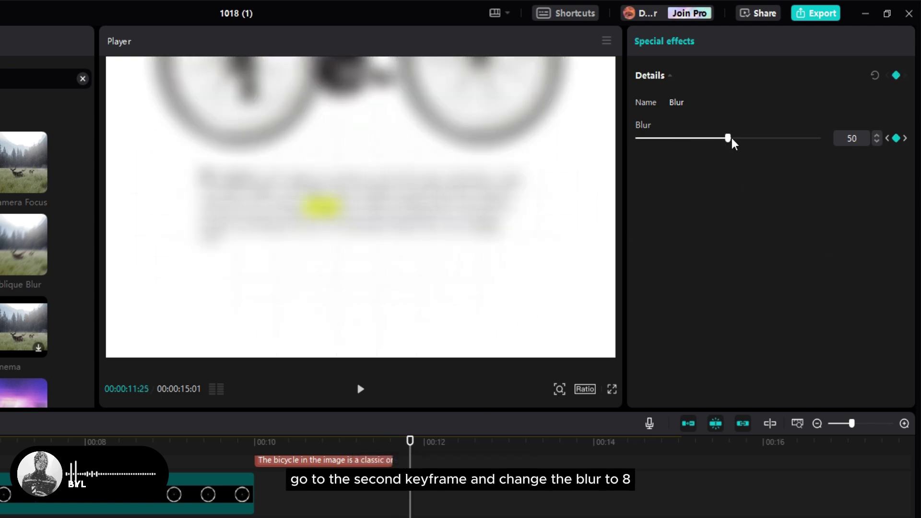
pyautogui.moveTo(707, 143); pyautogui.dragTo(653, 137)
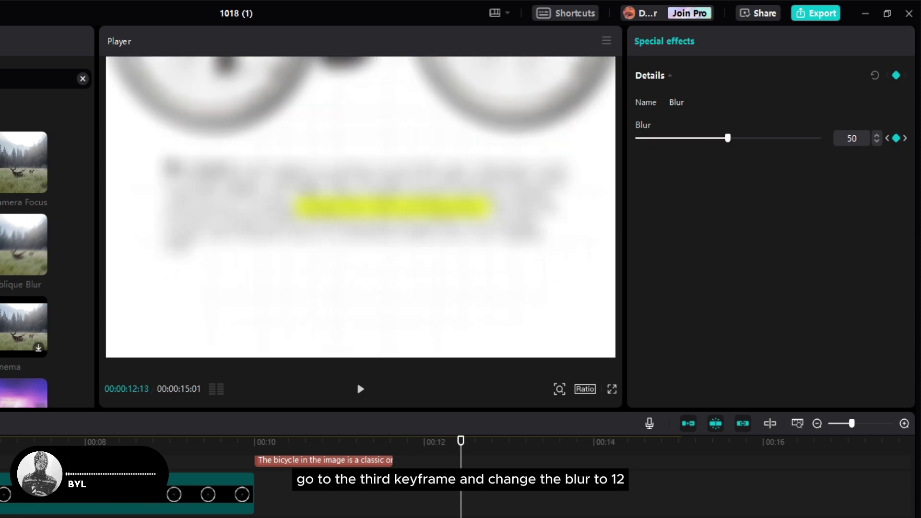
pyautogui.click(657, 138)
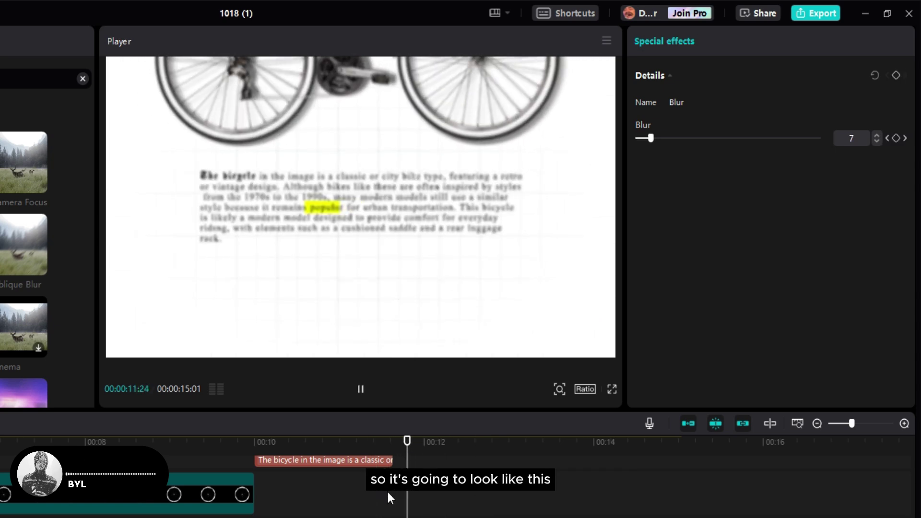
# Play back the section from about 00:00:11:19 to check the animated blur over the zoom
pyautogui.press('space')
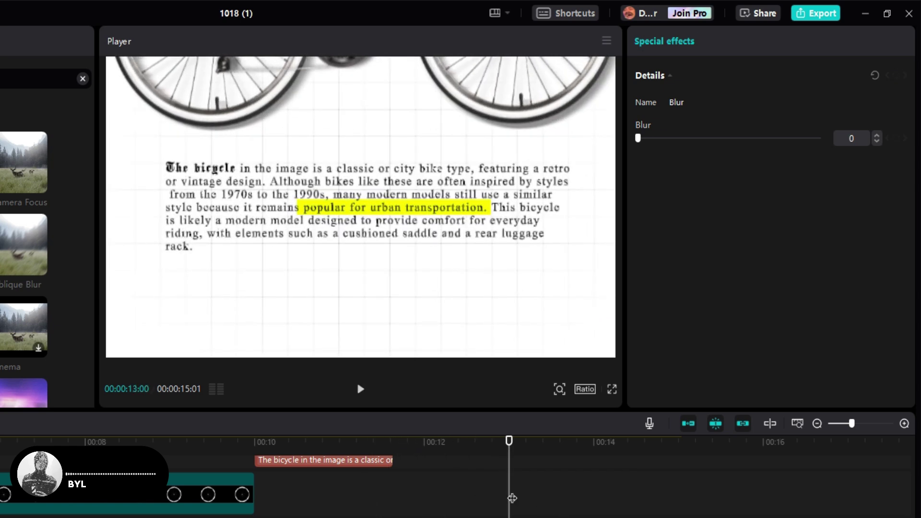
pyautogui.click(403, 497)
pyautogui.press('space')
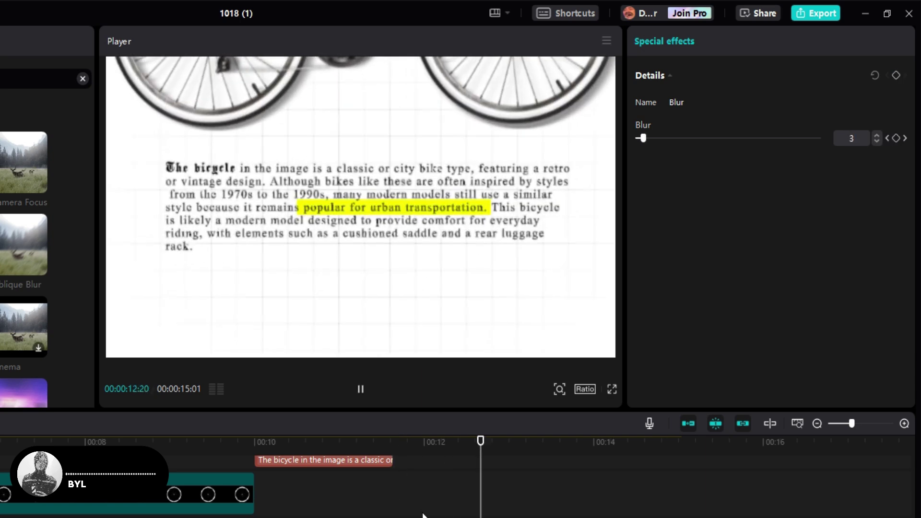
pyautogui.press('space')
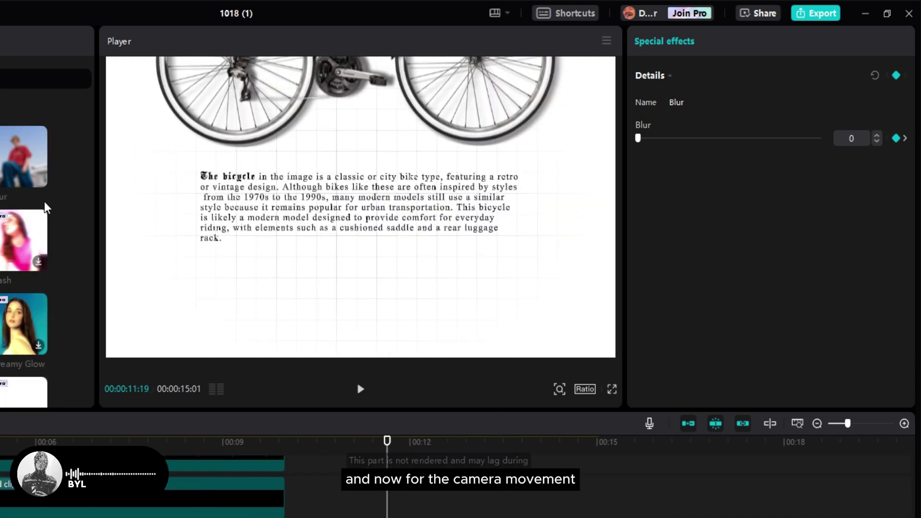
# Search the effects for camera and add Camera Shake across the whole timeline with speed 0 and range 7
pyautogui.click(73, 76)
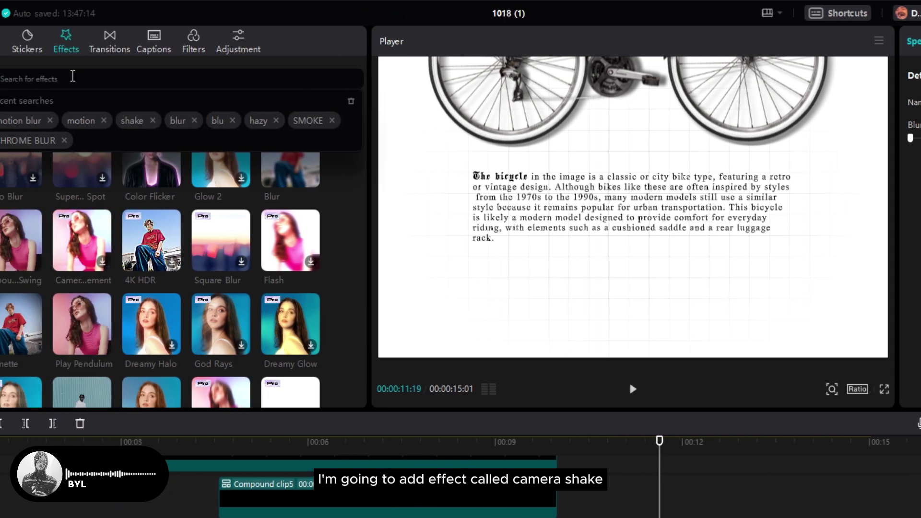
pyautogui.write('camera')
pyautogui.press('Return')
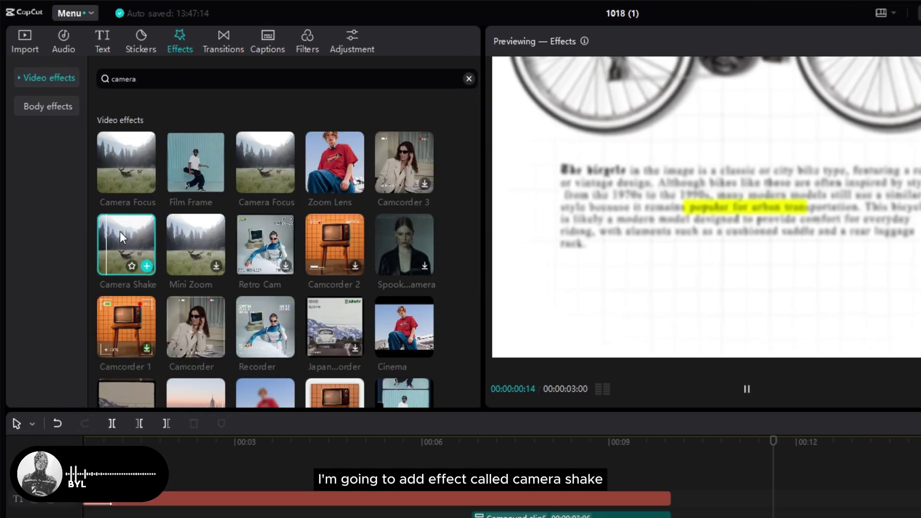
pyautogui.moveTo(126, 245); pyautogui.dragTo(140, 485)
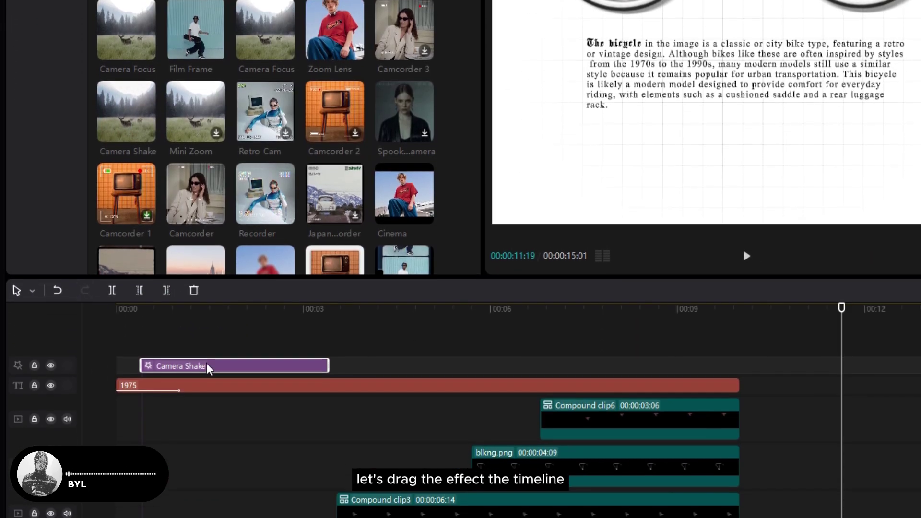
pyautogui.moveTo(208, 501); pyautogui.dragTo(128, 502)
pyautogui.moveTo(303, 281); pyautogui.dragTo(920, 280)
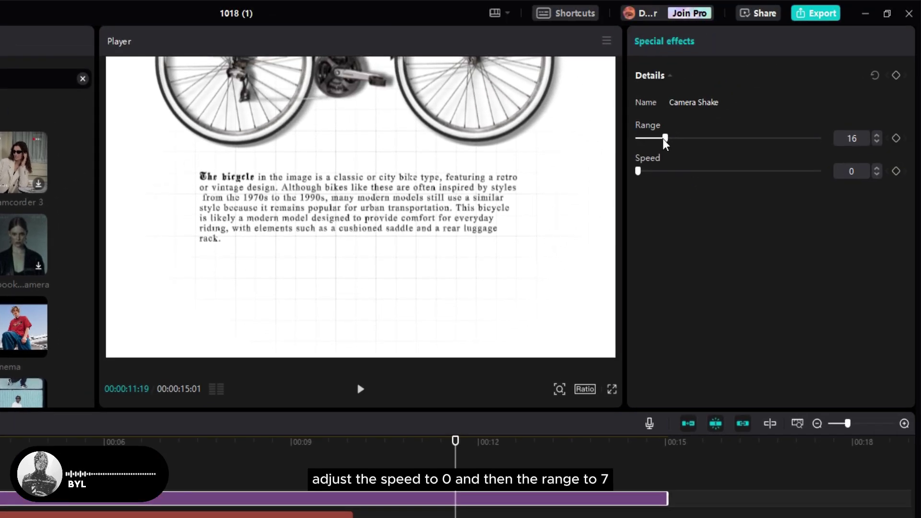
pyautogui.moveTo(665, 140); pyautogui.dragTo(656, 139)
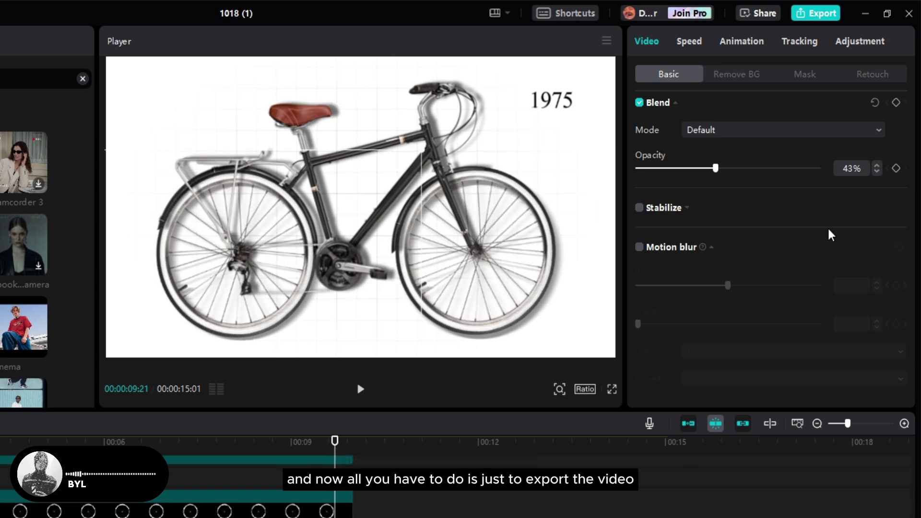
# Export the finished bicycle video
pyautogui.click(822, 17)
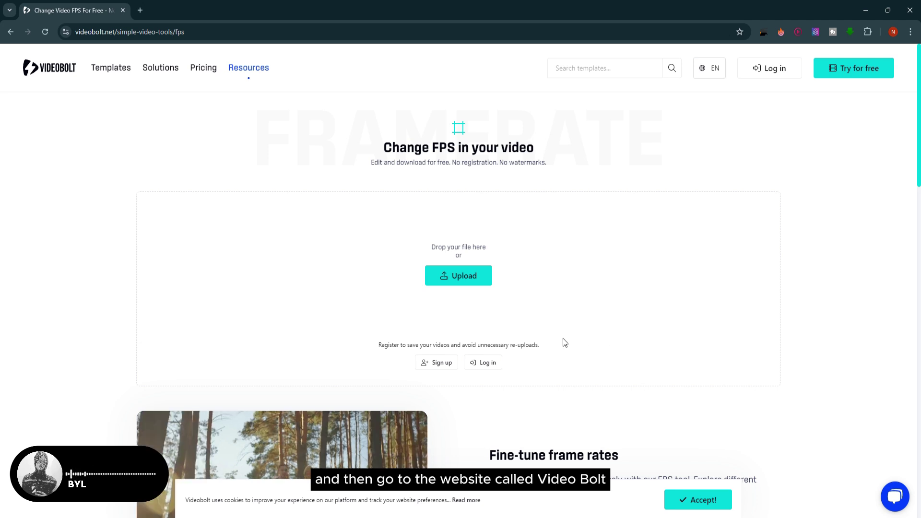
# Upload the exported video hasil to Videobolt's Change FPS page in the browser, then convert it to 12 fps for download
pyautogui.hotkey('alt', 'Tab')
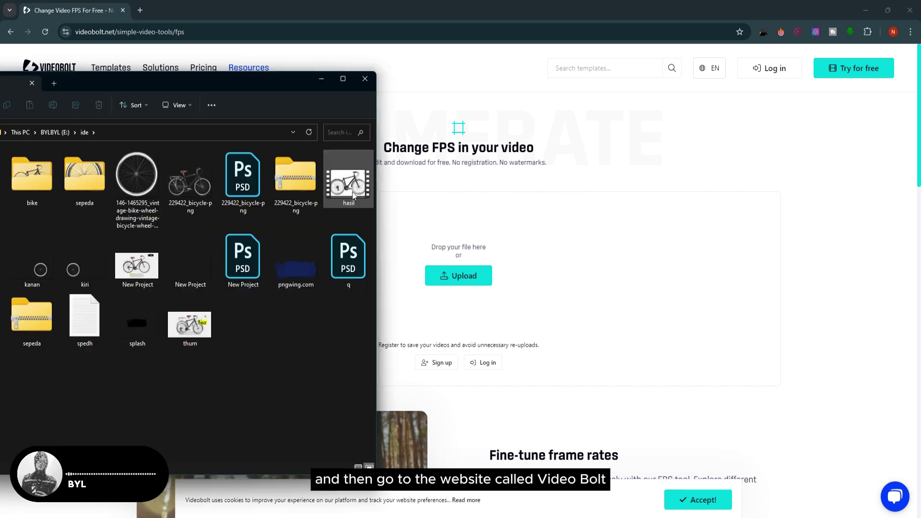
pyautogui.moveTo(352, 187); pyautogui.dragTo(400, 297)
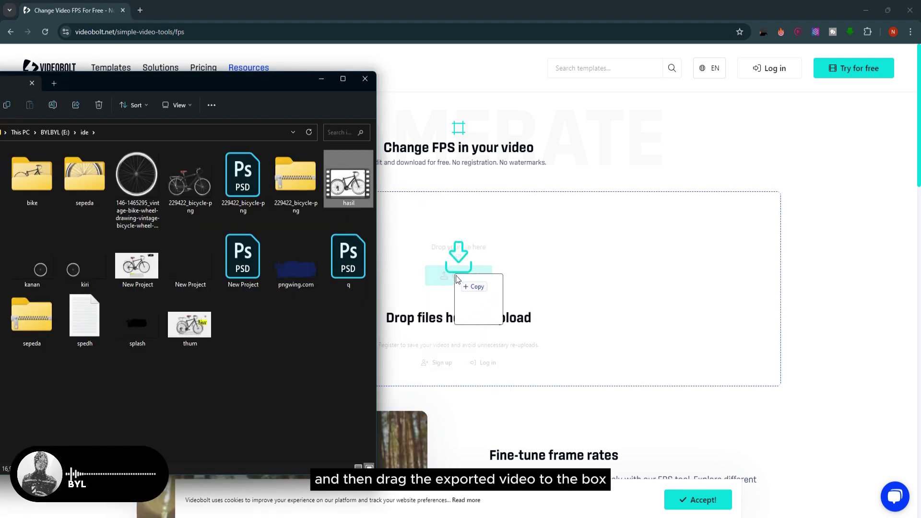
pyautogui.moveTo(464, 267); pyautogui.dragTo(465, 274)
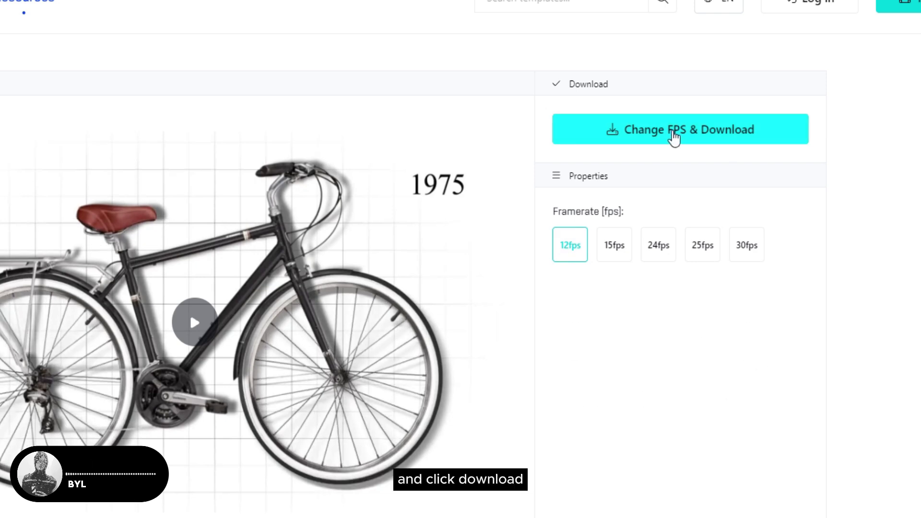
pyautogui.click(673, 138)
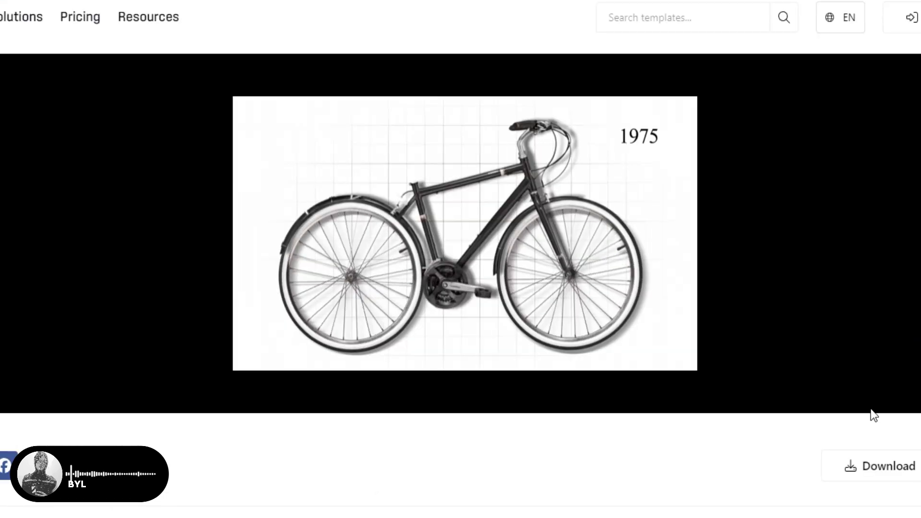